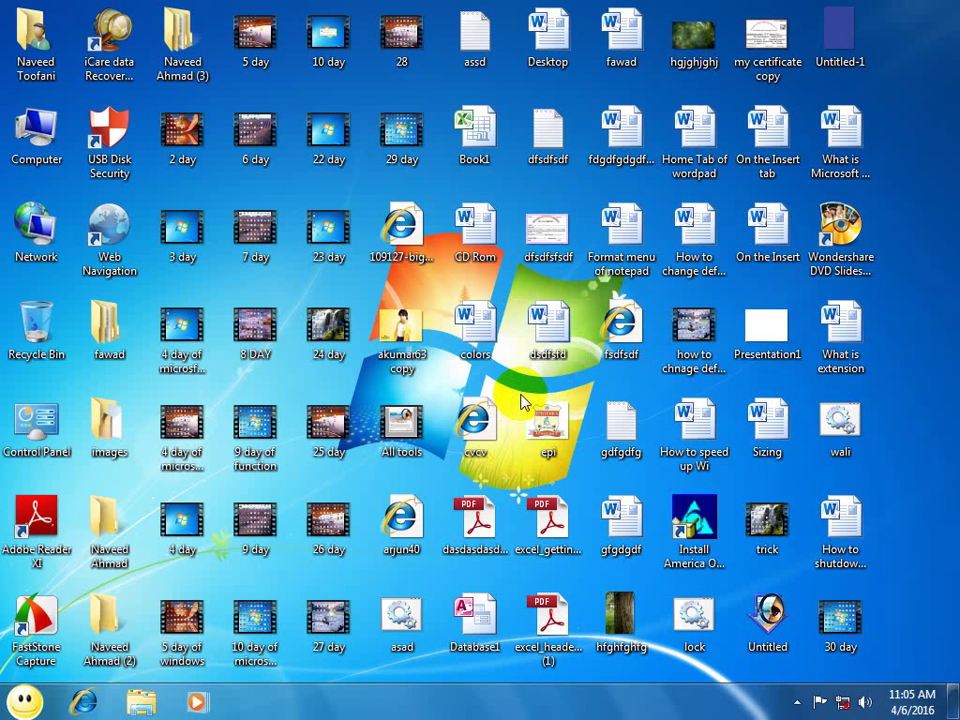
- Launch Microsoft Word by running winword from the Run box
key(super+r)
text(win)
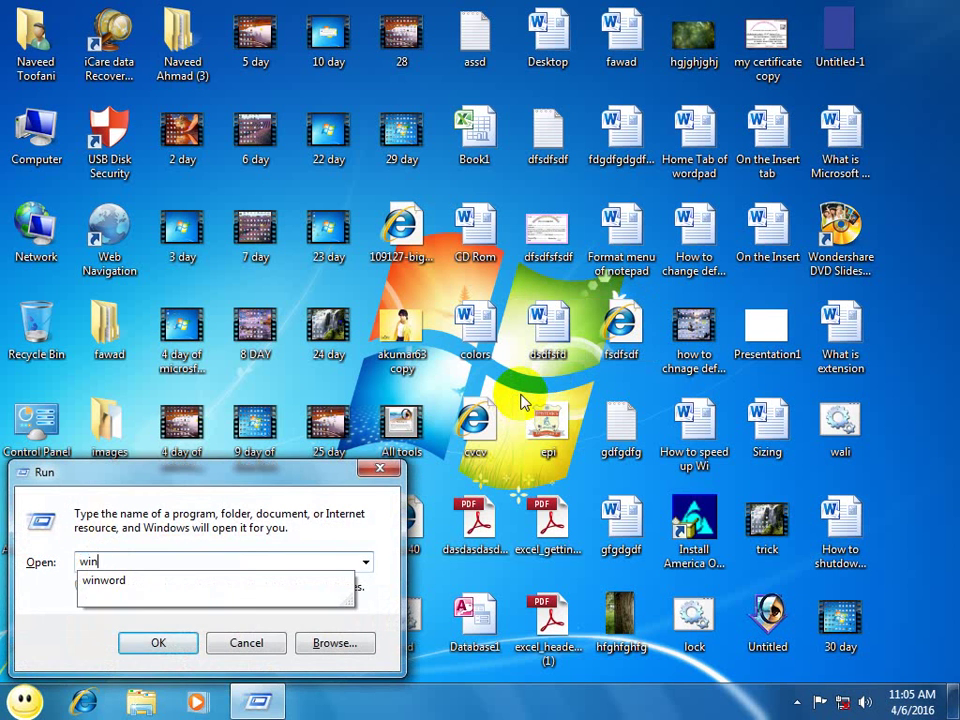
text(word)
key(Return)
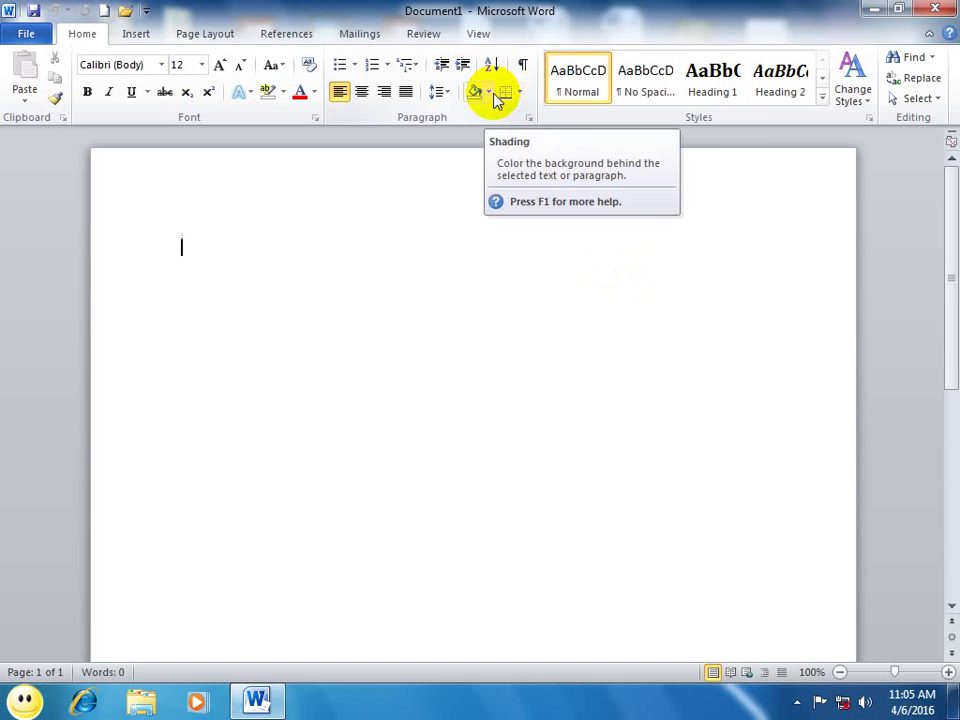
- Turn a +====+====+====+ pattern into a 3-column table and add two more rows
text(+)
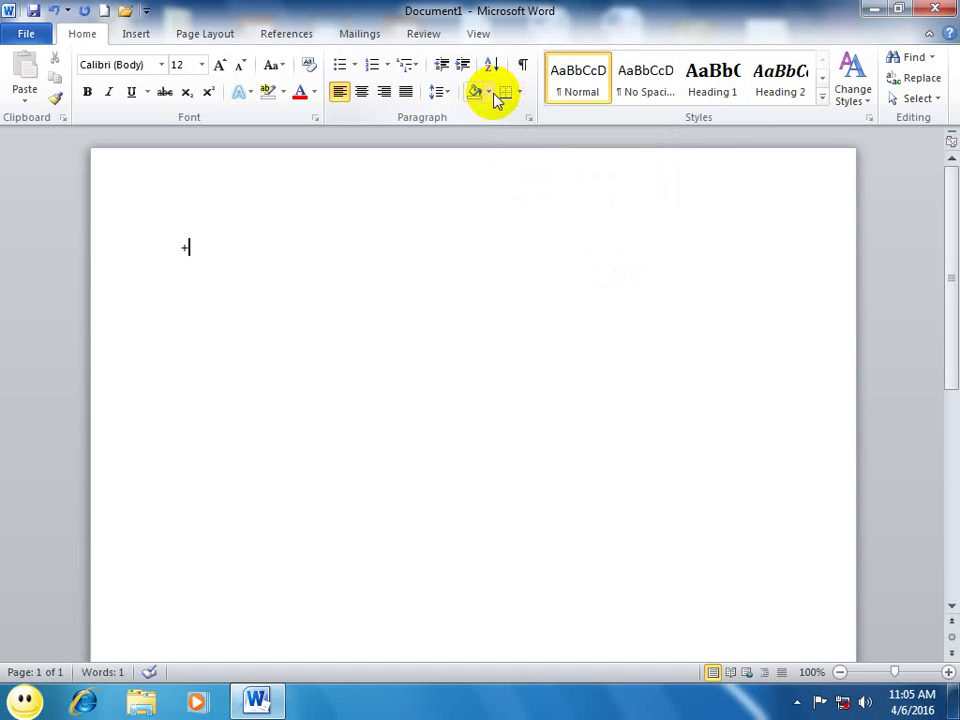
text(====================)
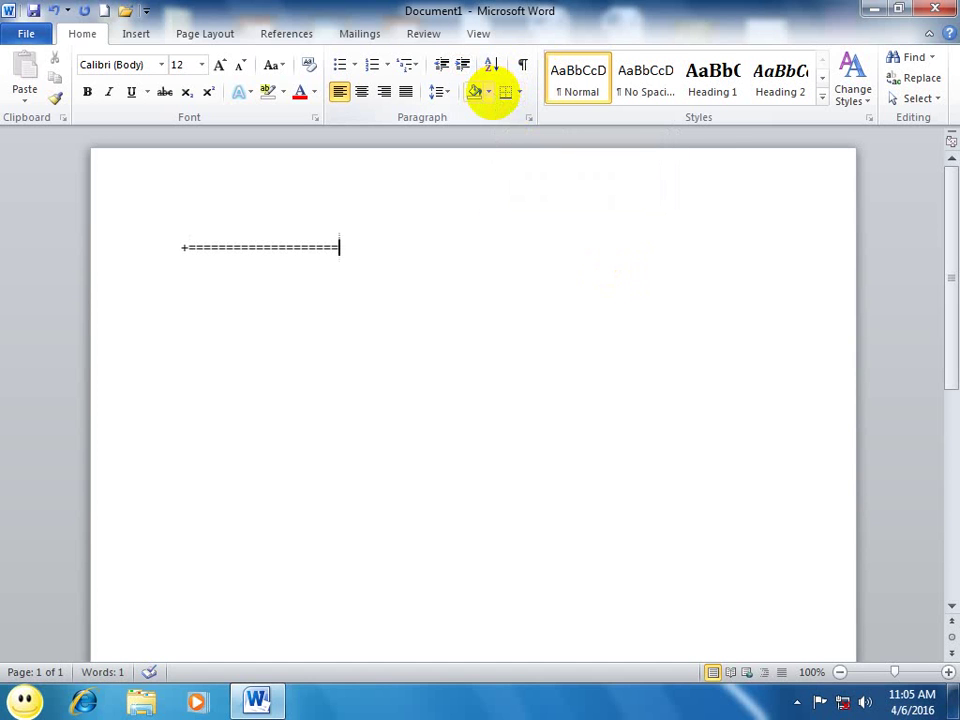
text(+====================+==================)
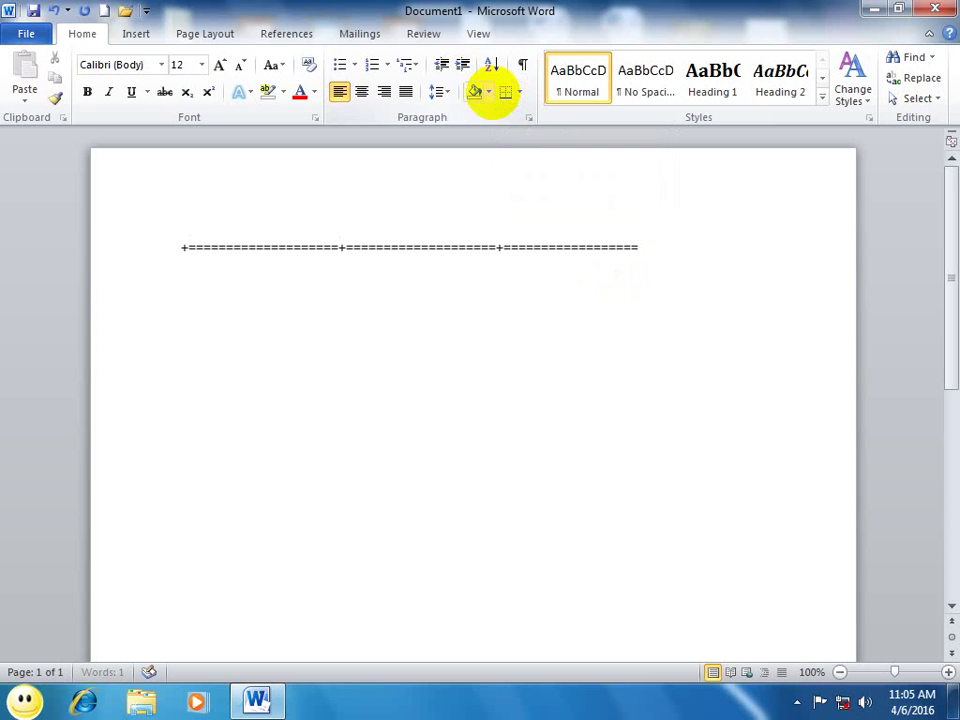
text(+)
key(Return)
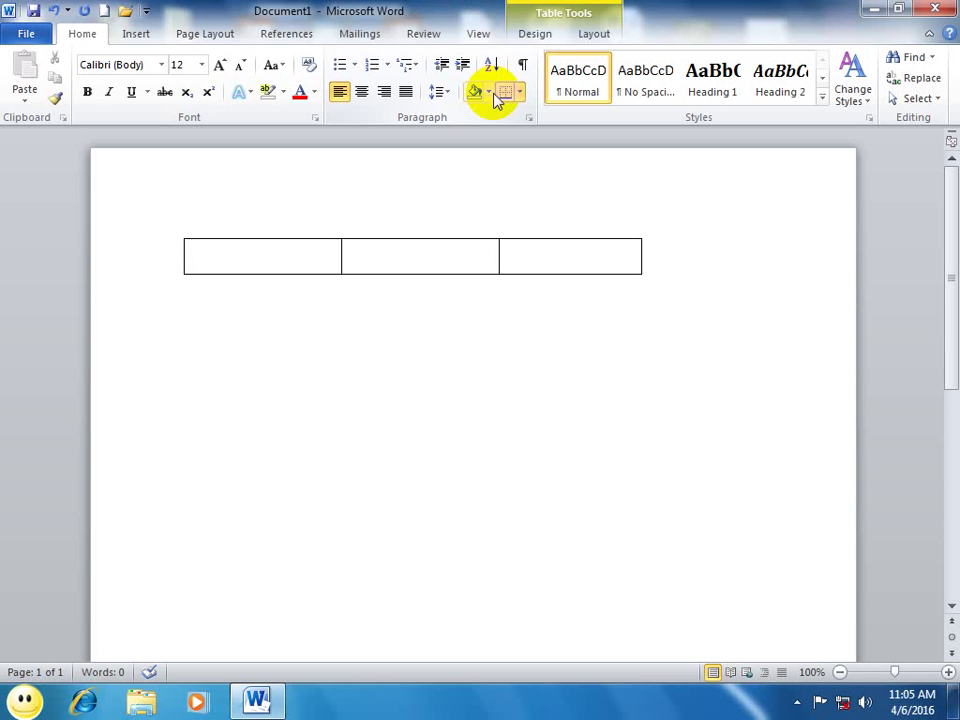
key(Tab)
key(Tab)
key(Tab)
key(Tab)
key(Tab)
key(Tab)
key(Tab)
key(Tab)
key(Tab)
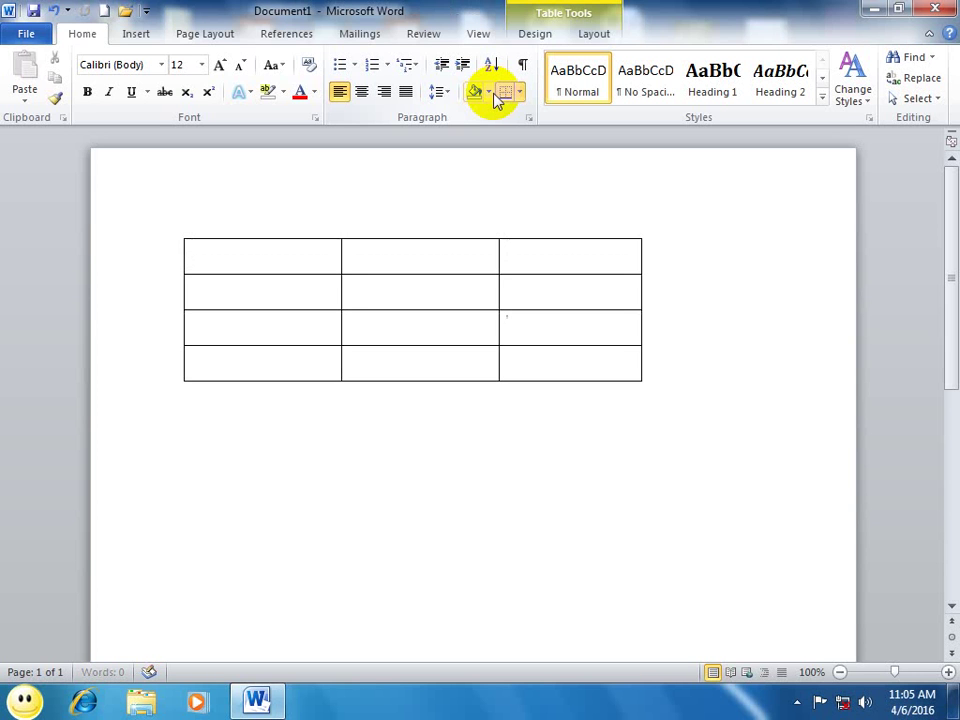
key(Tab)
key(Tab)
key(Tab)
key(Tab)
key(Tab)
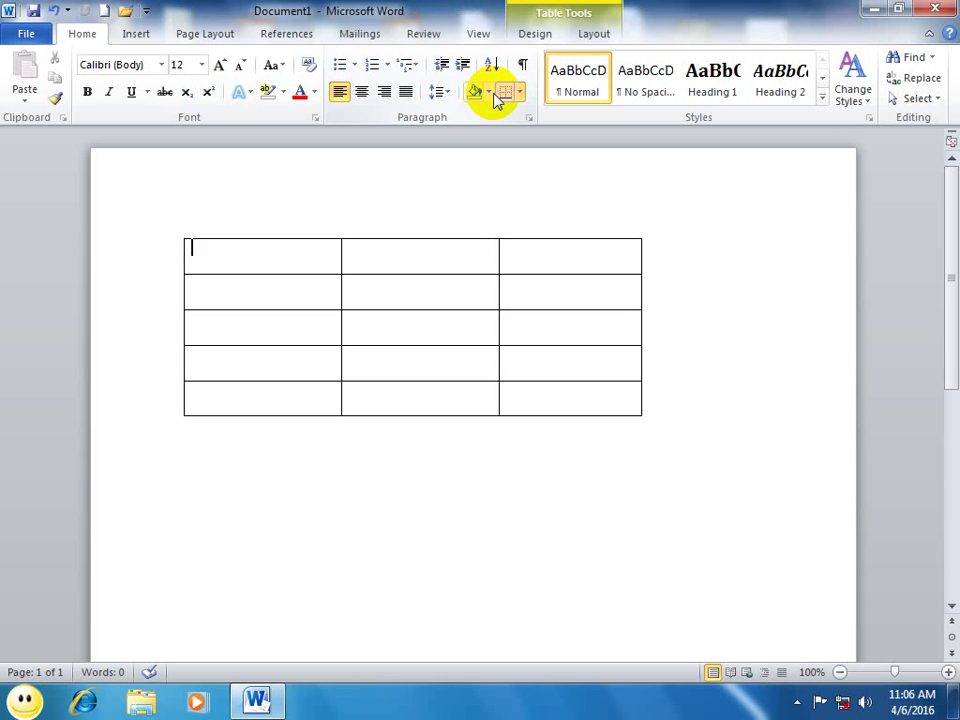
- Enter the header row Name, Program, Fees, correcting the 'Feese' typo
text(name)
key(Tab)
text(progr)
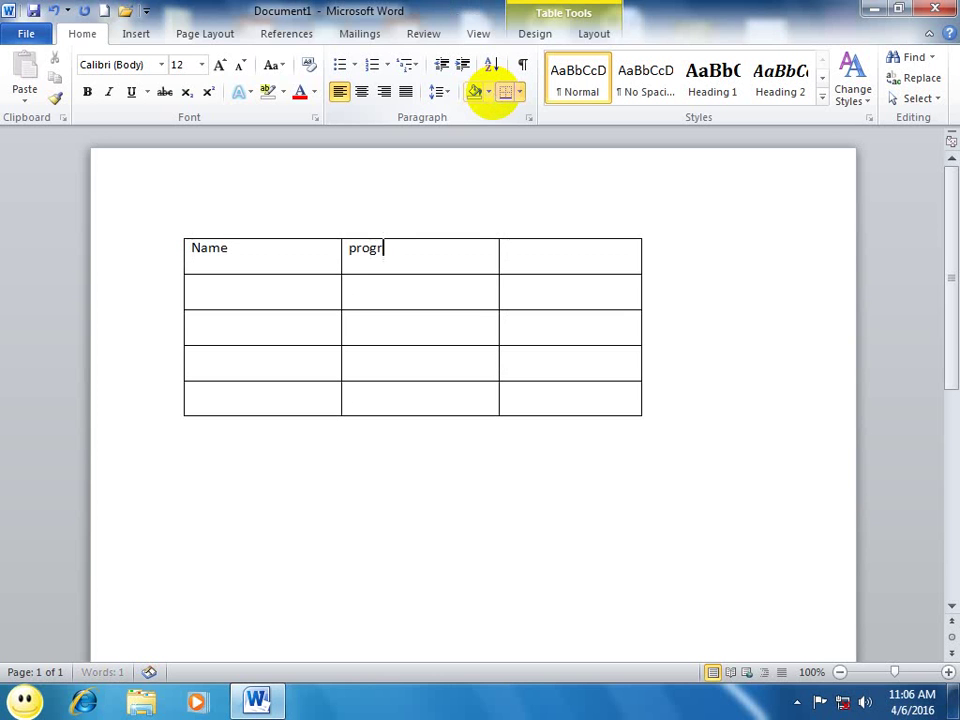
text(am)
key(Tab)
text(feese)
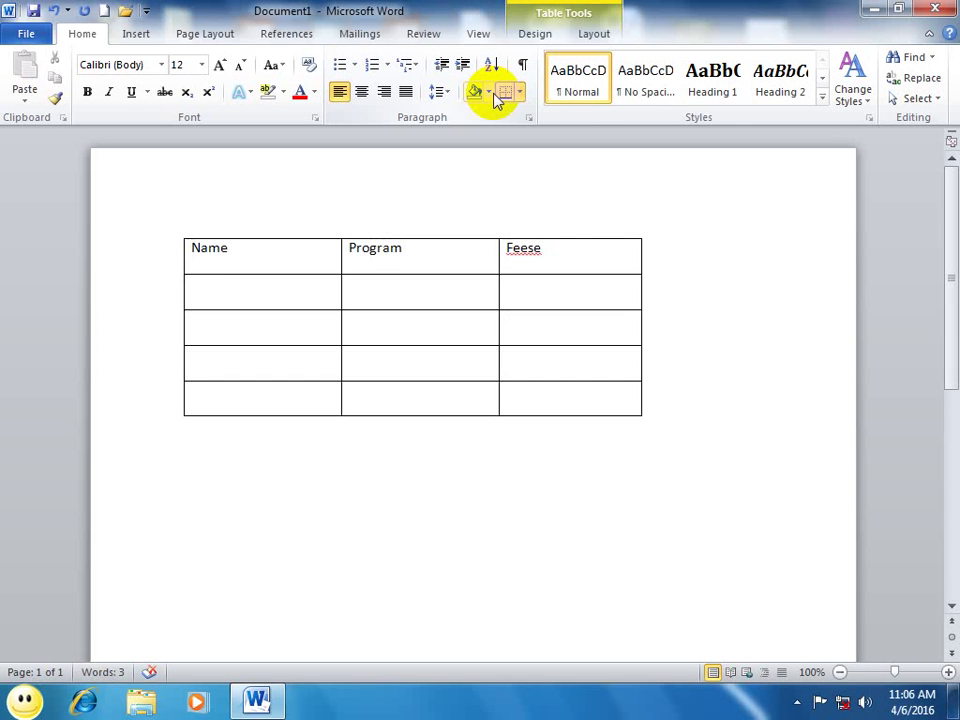
click(553, 256)
key(BackSpace)
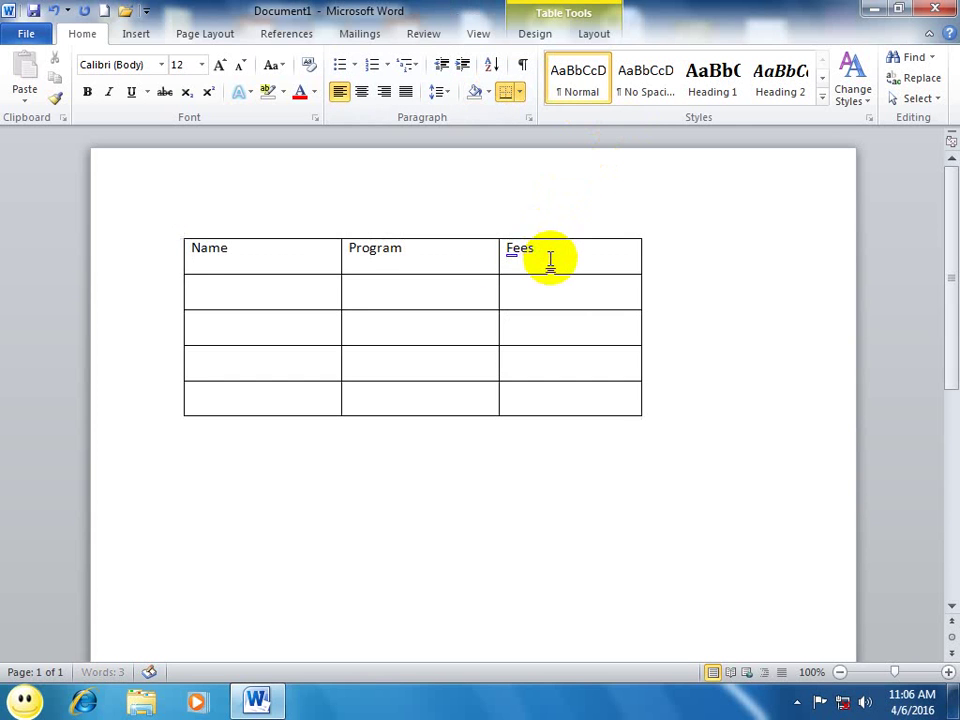
key(Tab)
- Fill two student rows: a name with Excel and 1000, another with Windows and 2000
text(za)
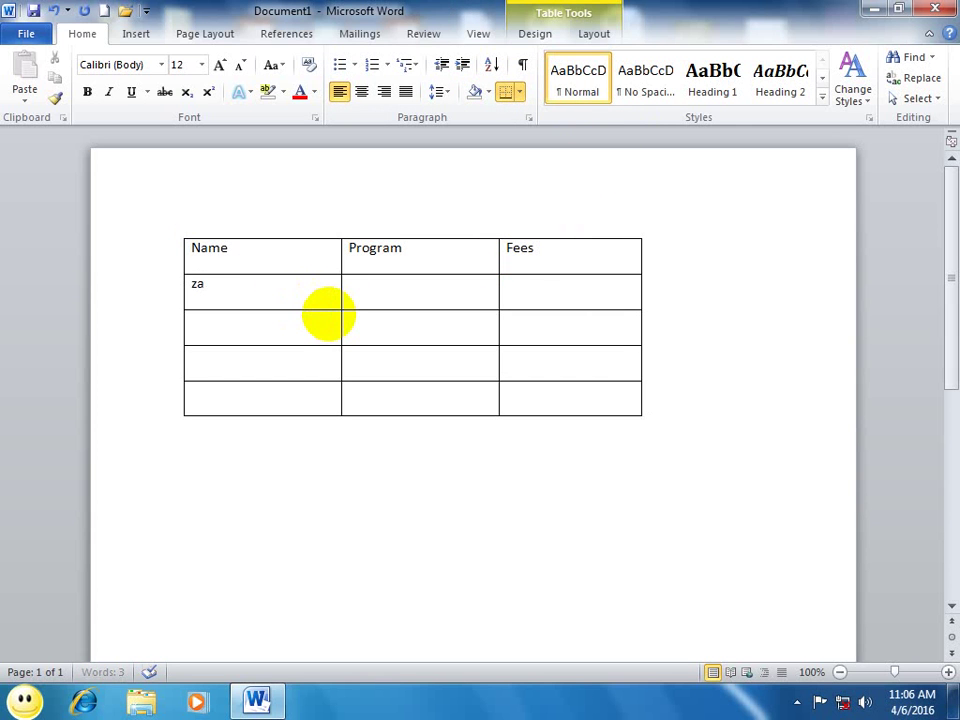
key(Tab)
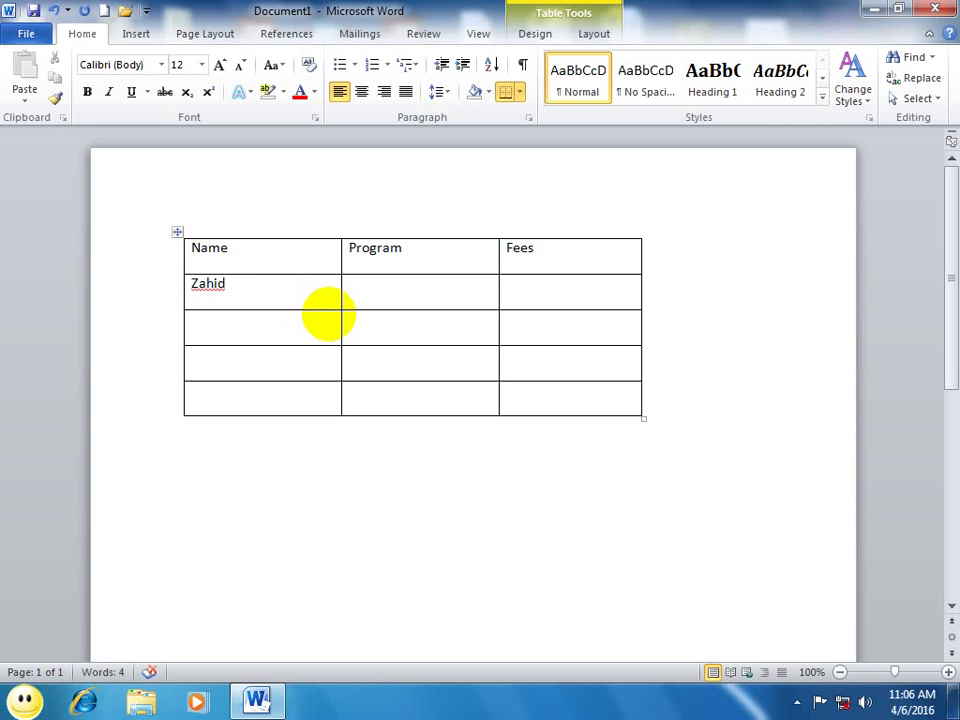
text(exce)
text(l)
key(Tab)
text(1000)
key(Tab)
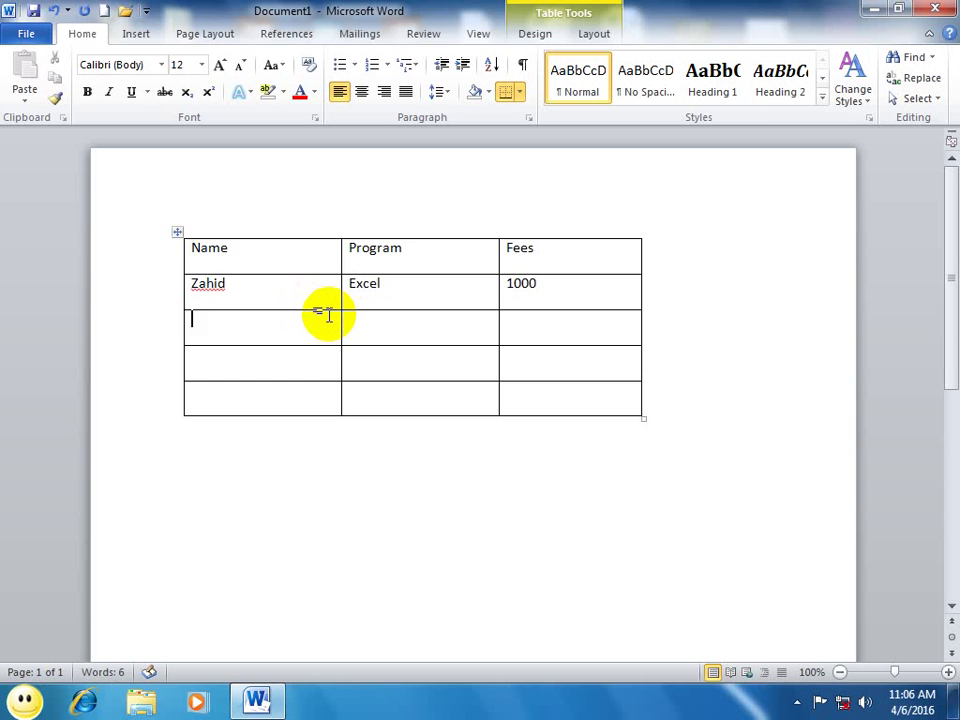
text(n)
text(aveed)
key(Tab)
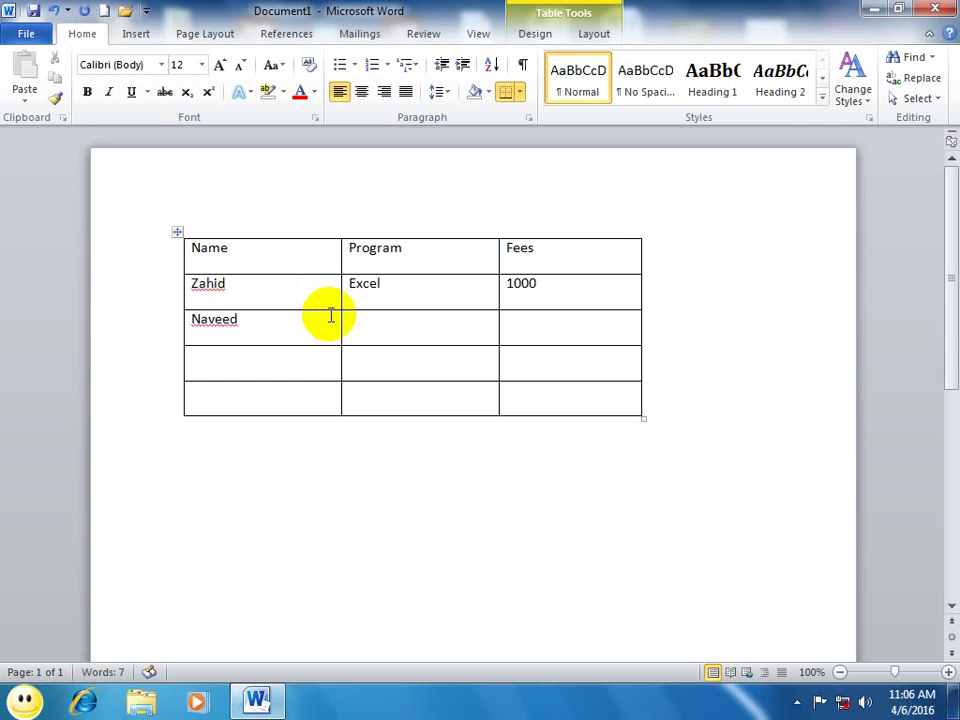
text(windows)
key(Tab)
text(2)
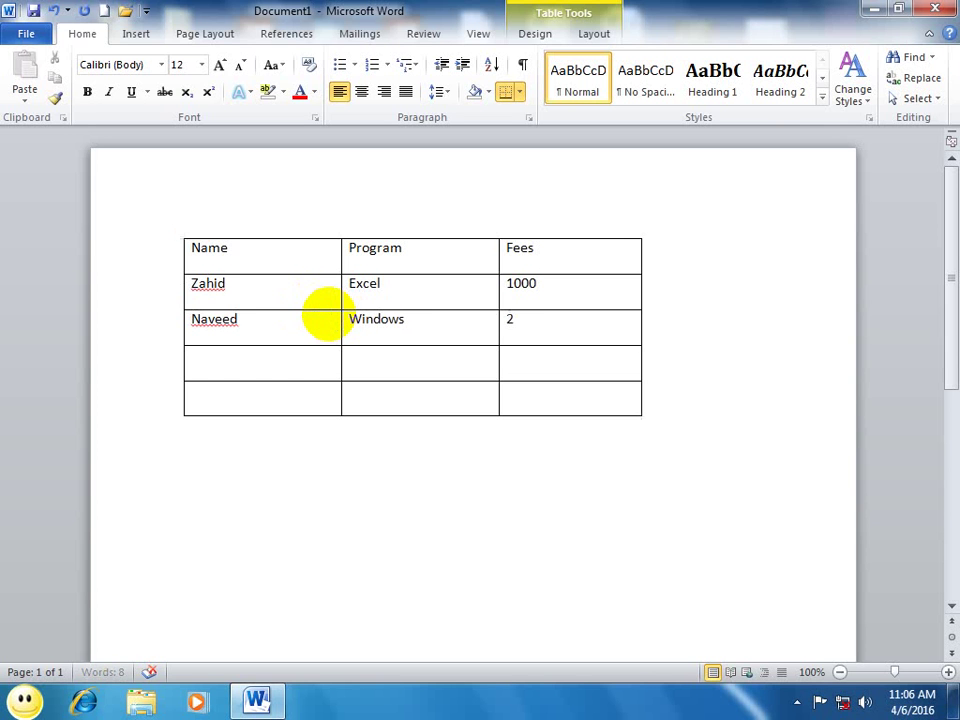
text(000)
- Fill the last two rows with Access and 5000, then hardware and 3000, fixing typos
key(Tab)
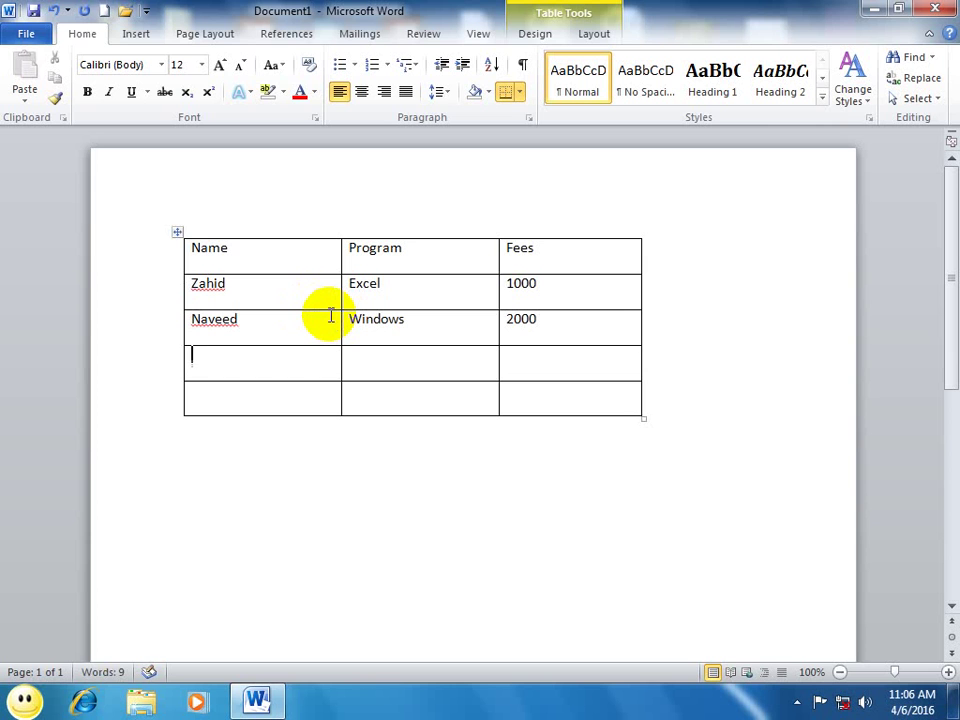
text(faheem)
key(Tab)
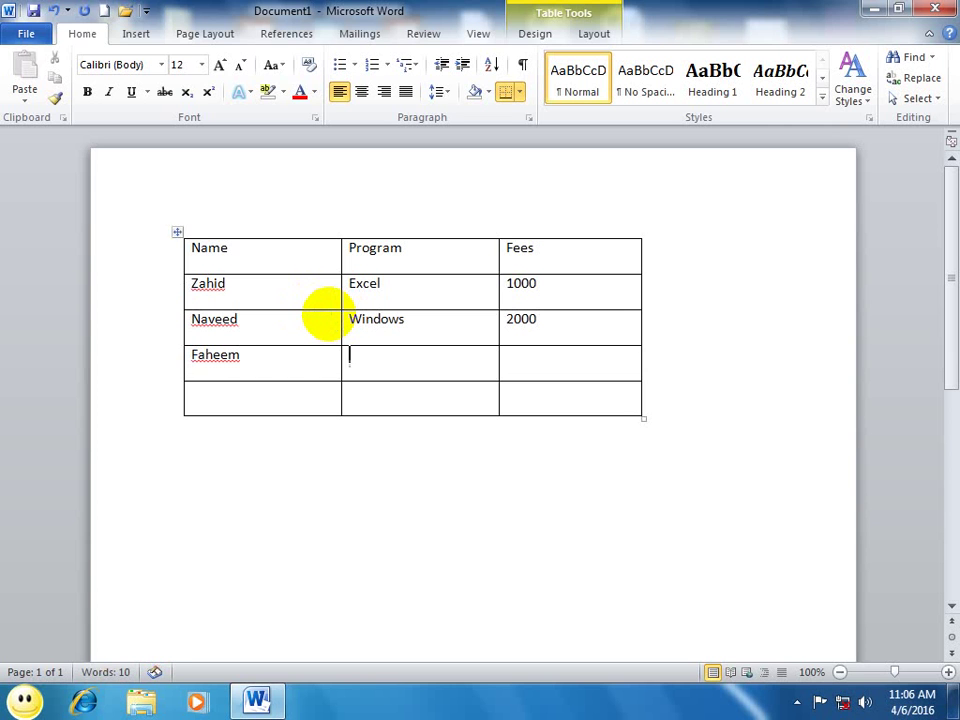
text(asa)
key(BackSpace)
key(BackSpace)
text(ccess)
key(Tab)
text(50)
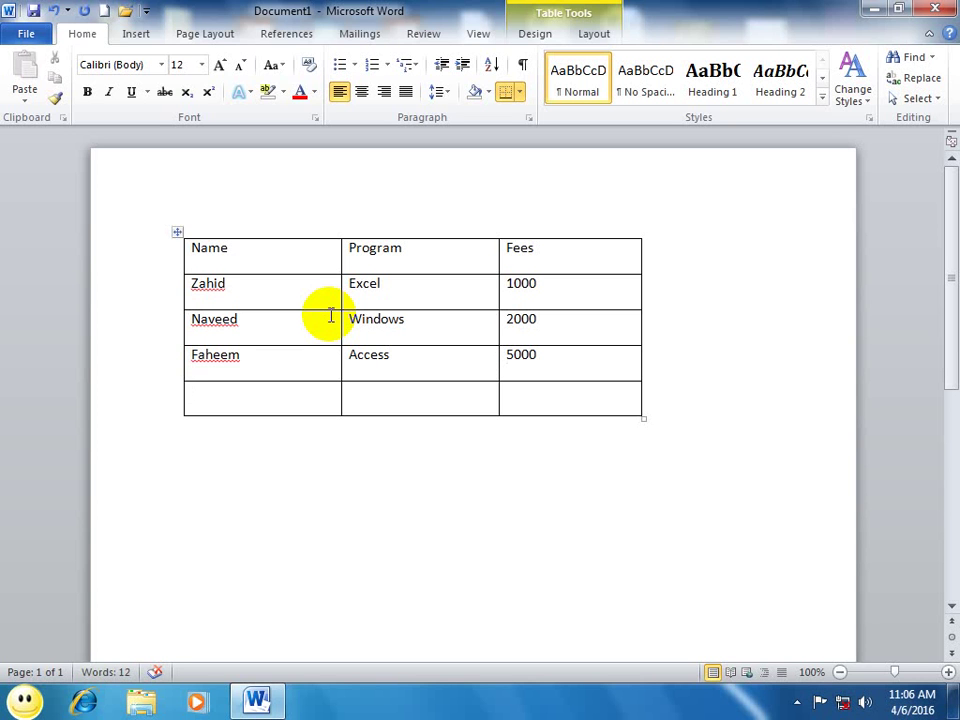
text(asad)
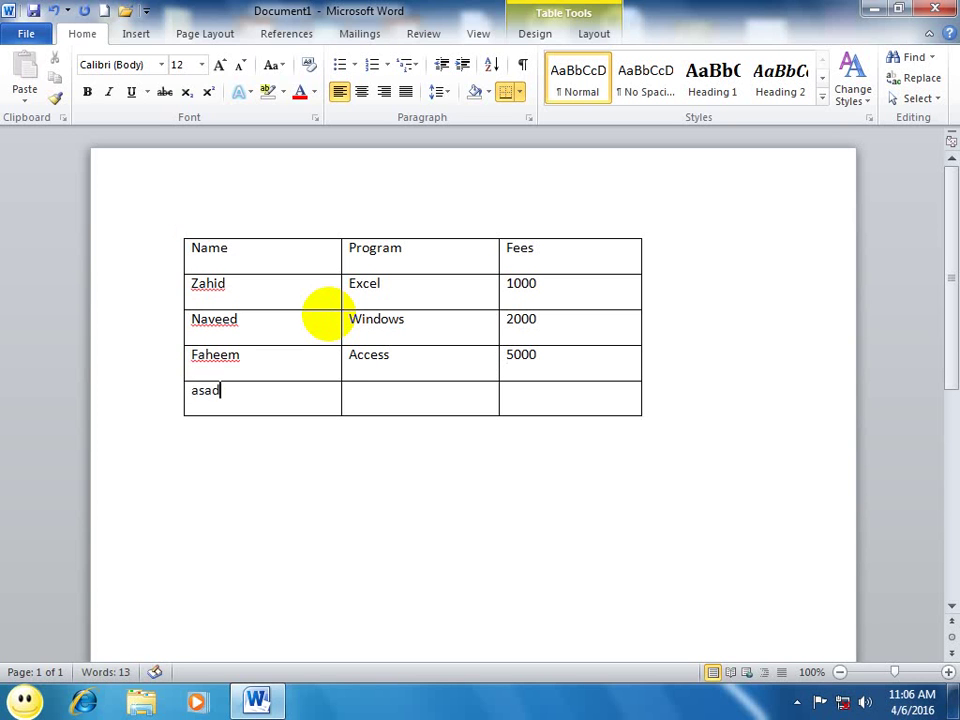
key(Tab)
text(hardwae)
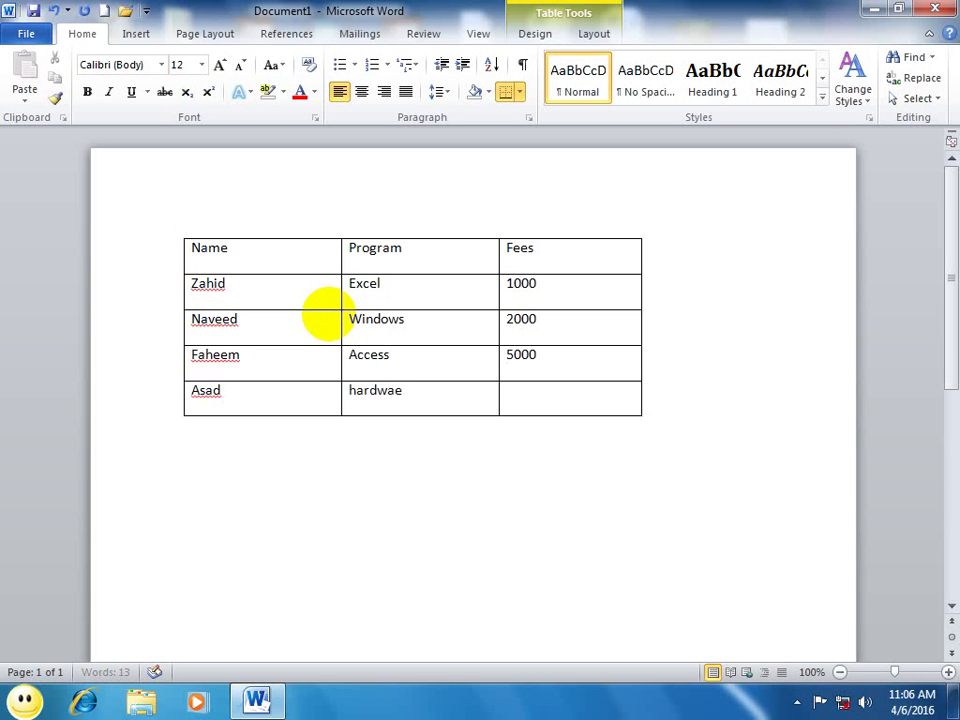
text(r)
key(BackSpace)
key(BackSpace)
text(re)
key(Tab)
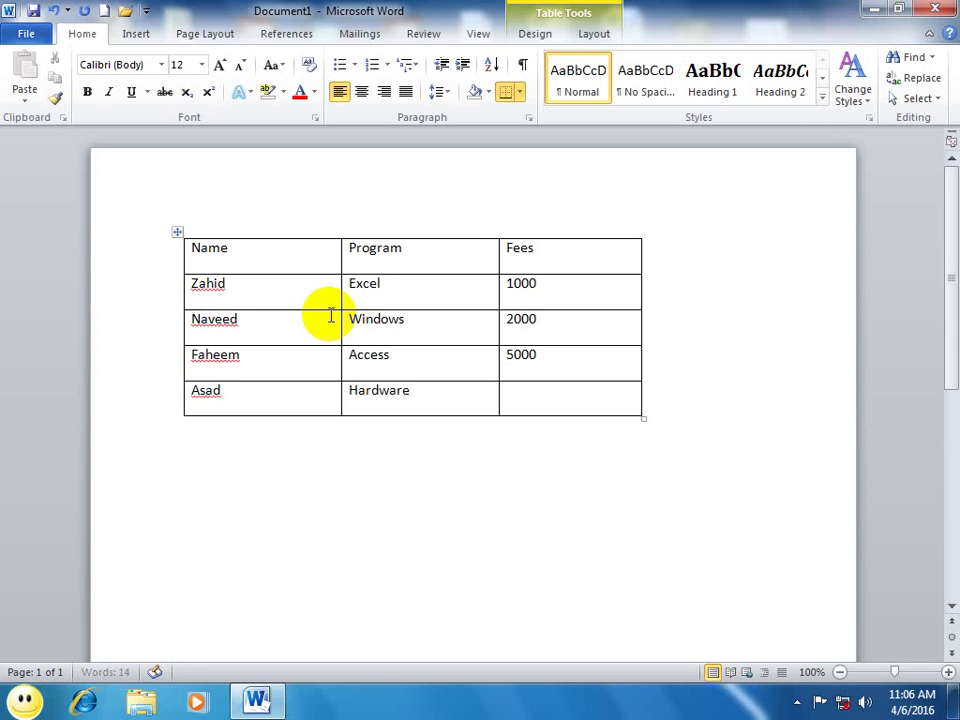
text(3000)
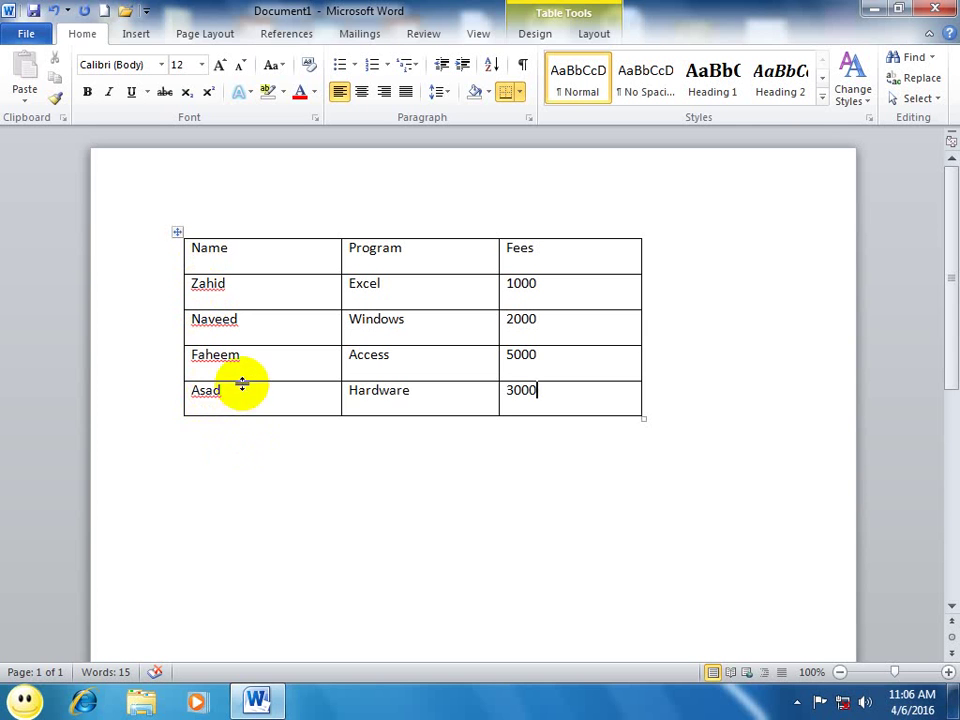
- Open the table's Sort dialog and move it clear of the table
drag(205, 392, 221, 392)
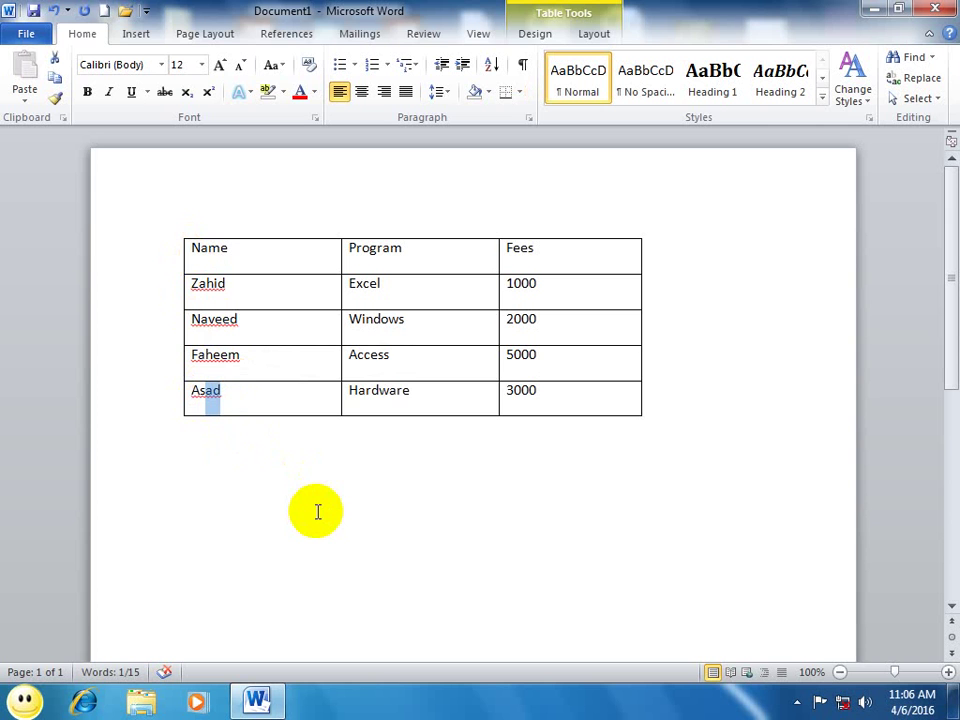
mouse_move(246, 411)
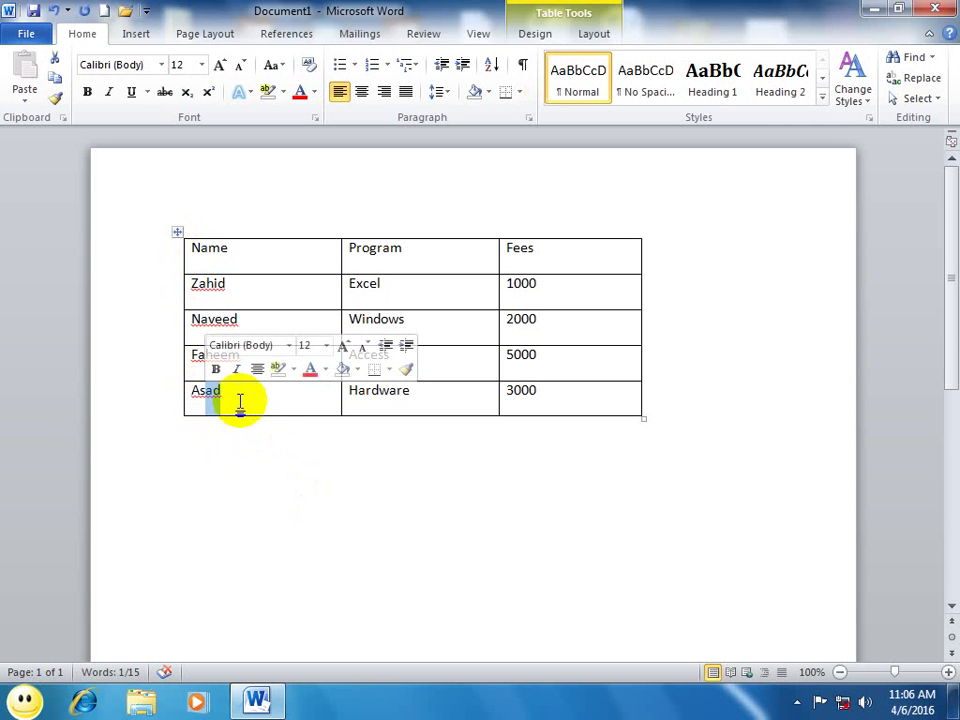
click(240, 402)
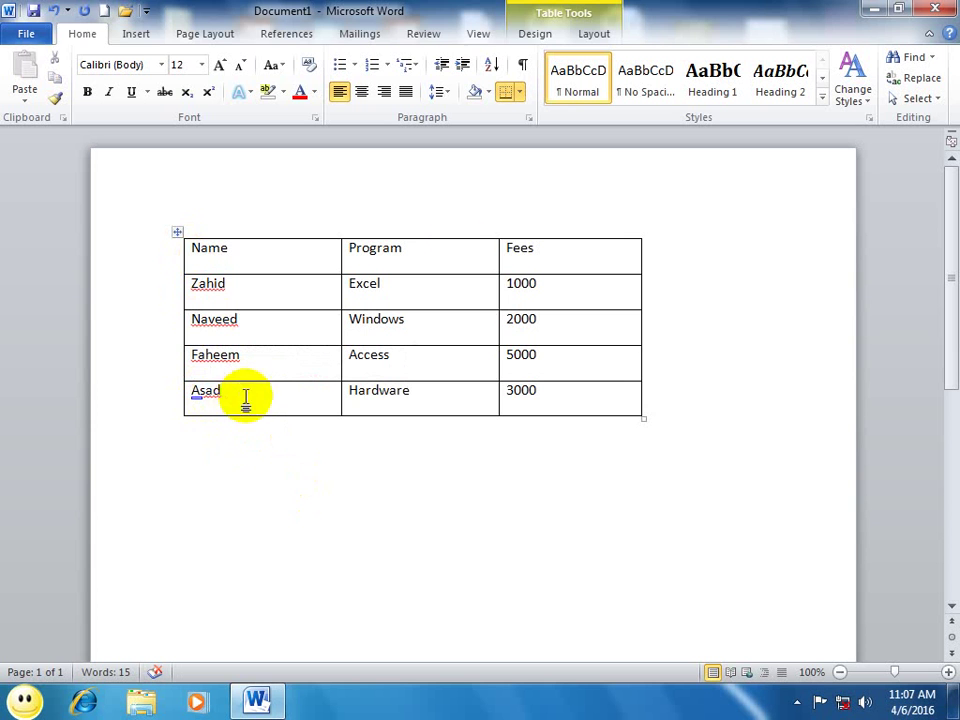
click(493, 65)
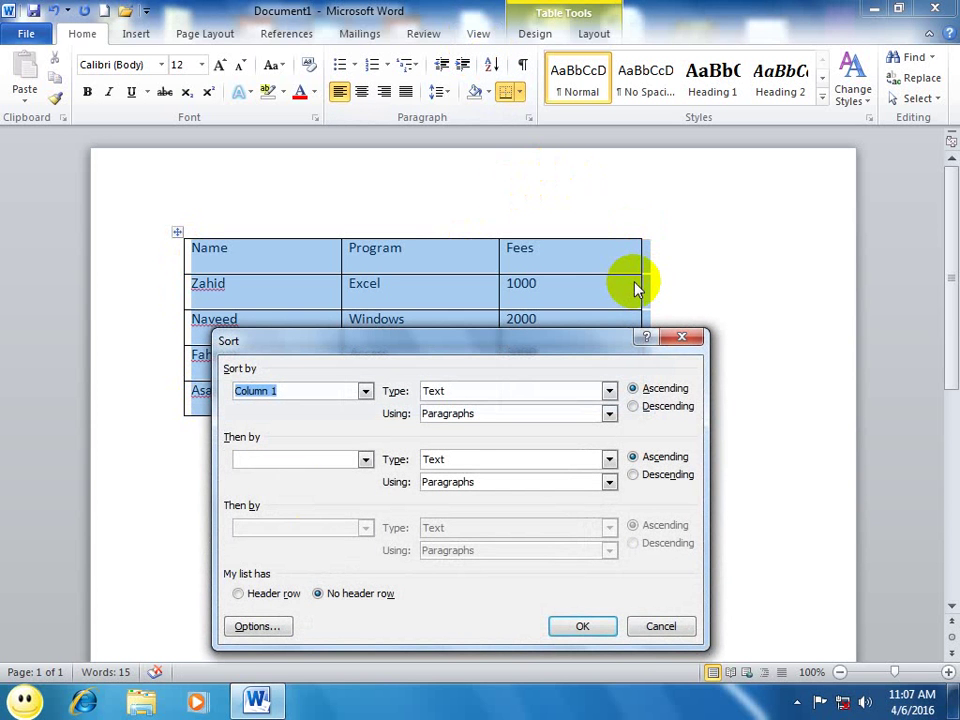
drag(410, 341, 594, 311)
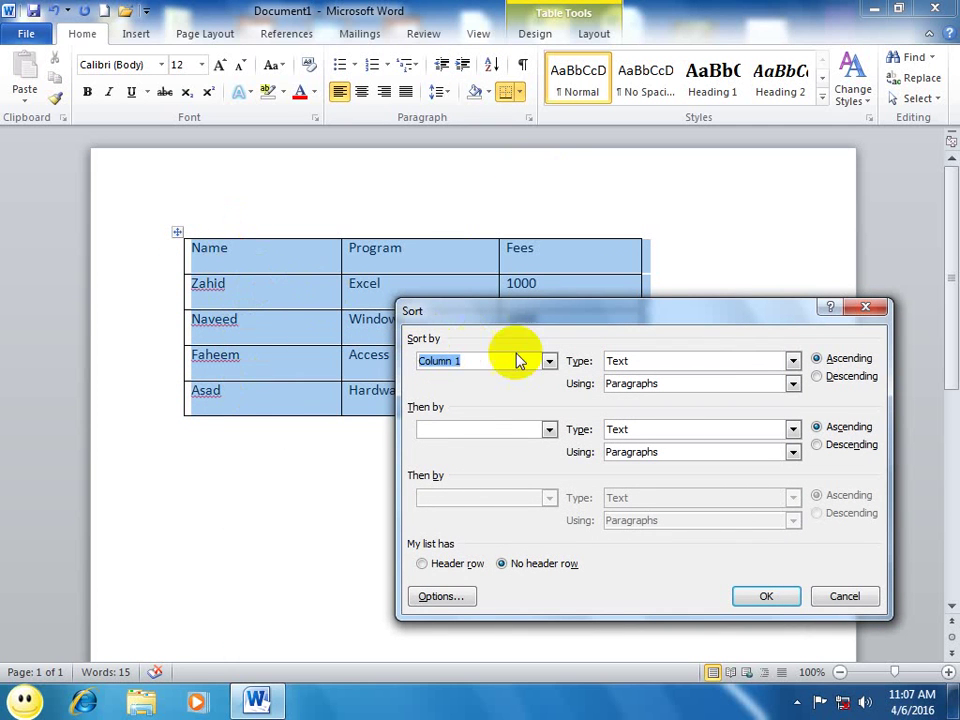
- Set the first sort key to Column 1, Text, Ascending
click(628, 368)
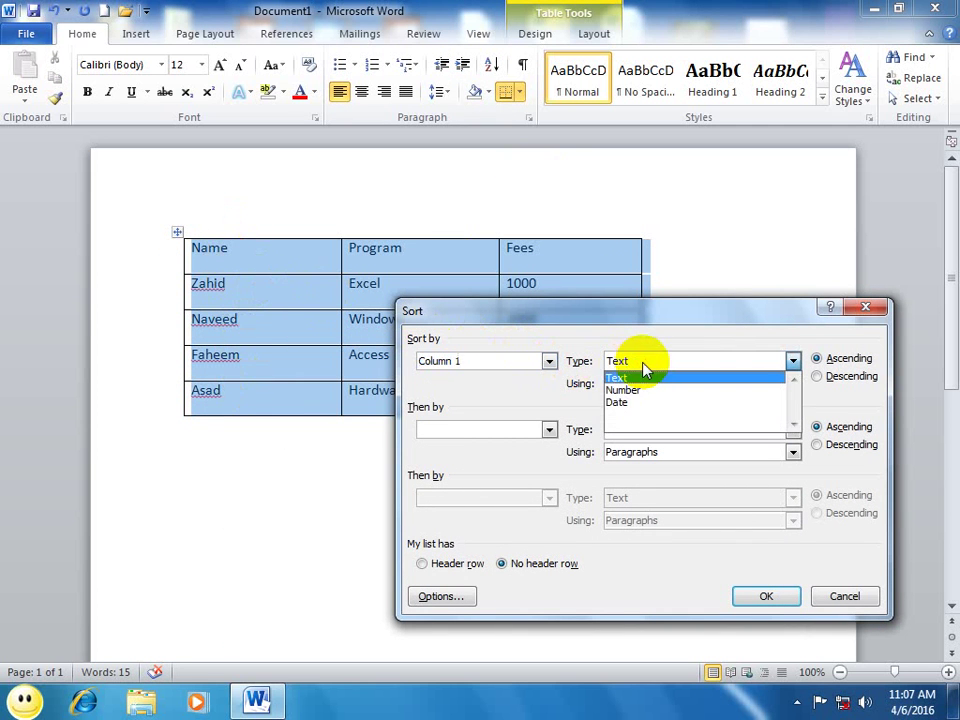
click(635, 376)
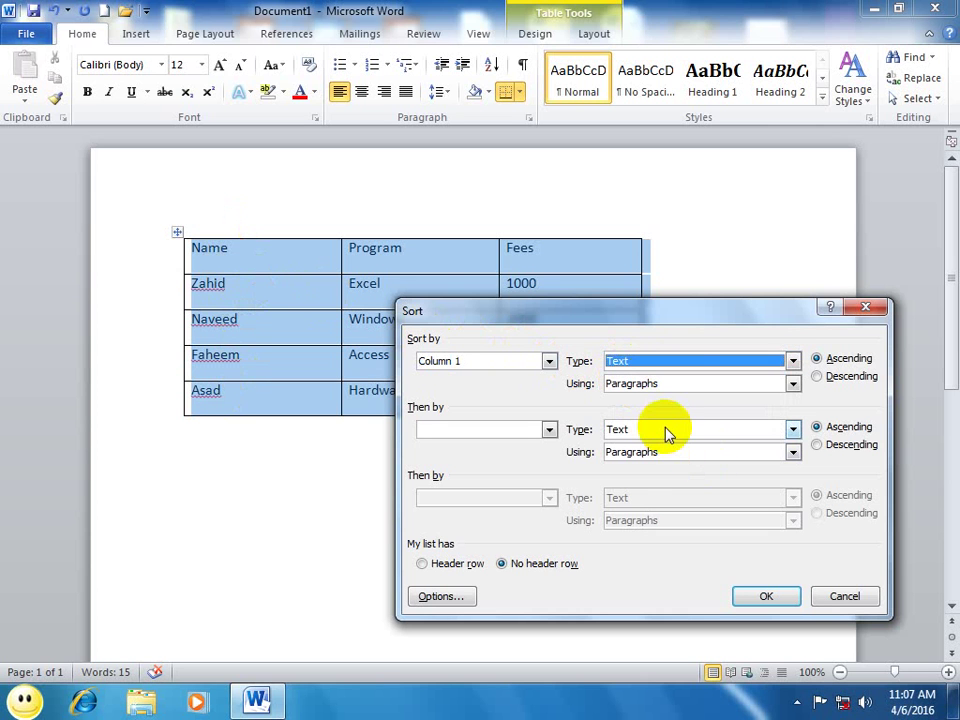
click(820, 360)
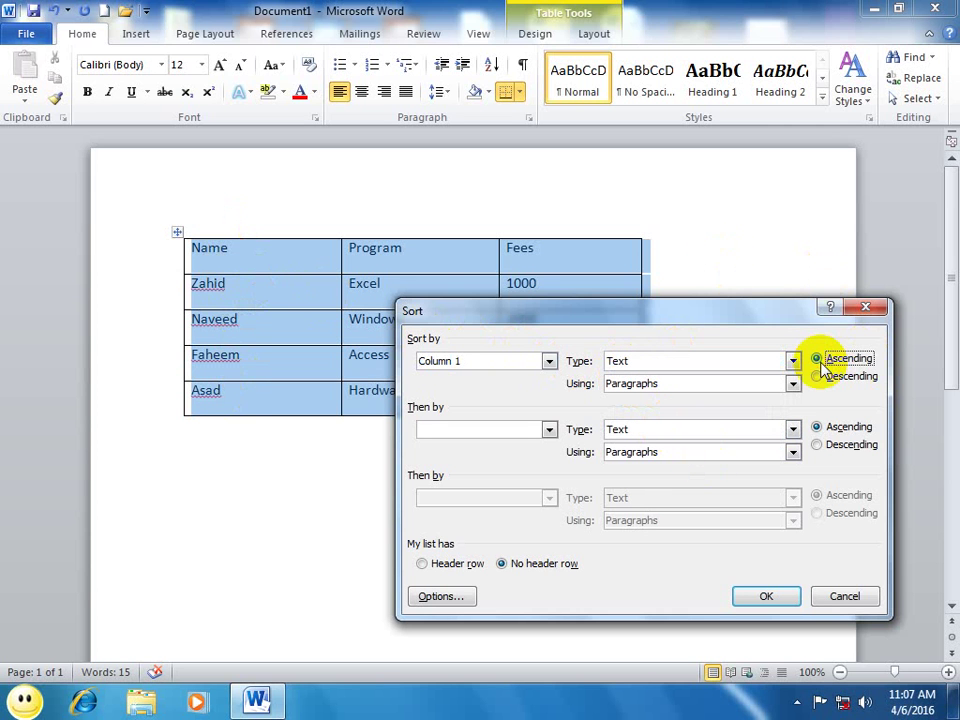
click(816, 377)
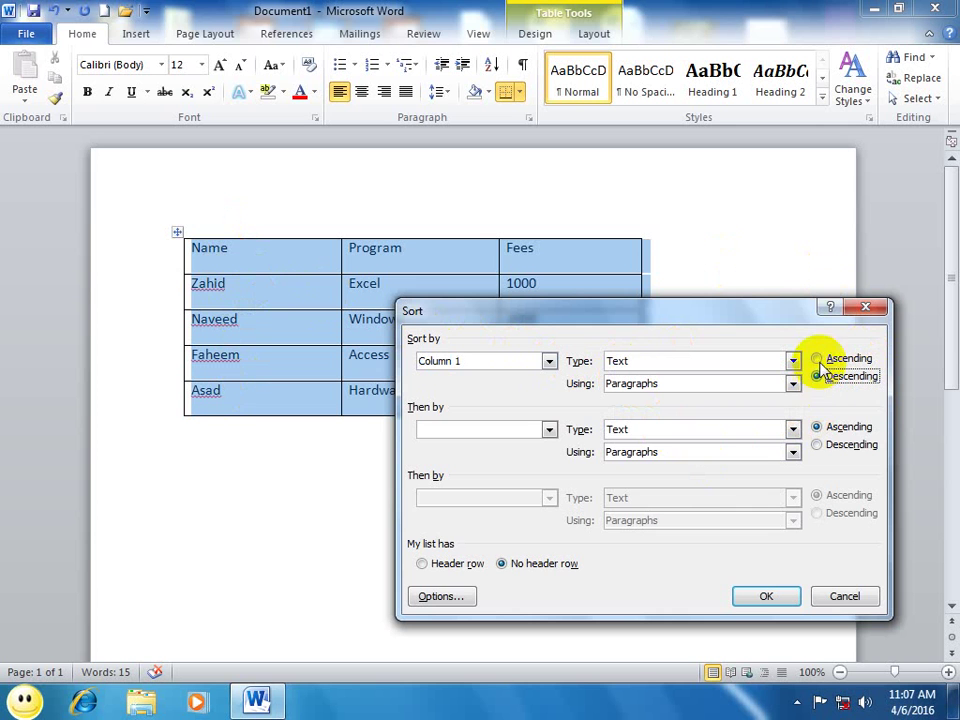
click(817, 359)
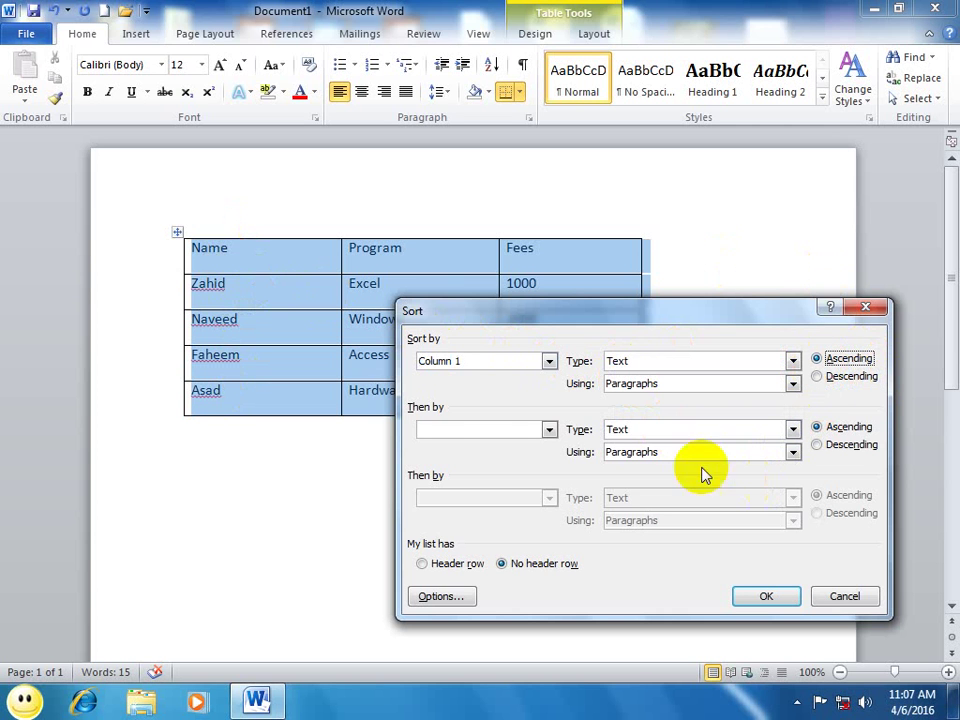
- Add Column 2 as text, then Column 3 as number, both ascending
click(549, 429)
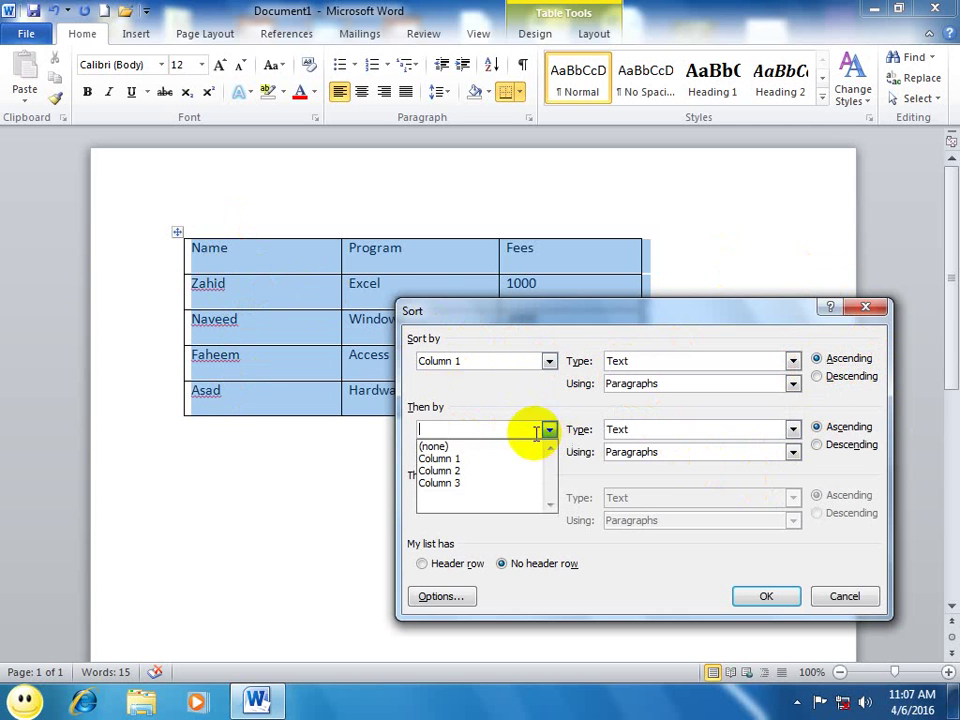
click(472, 471)
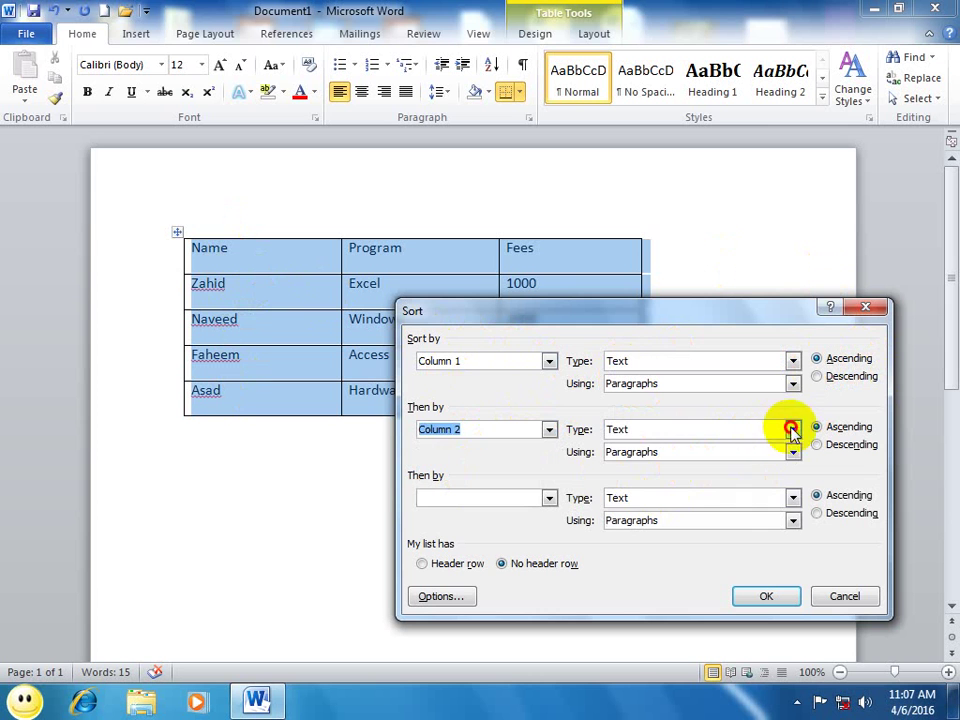
click(791, 429)
click(632, 447)
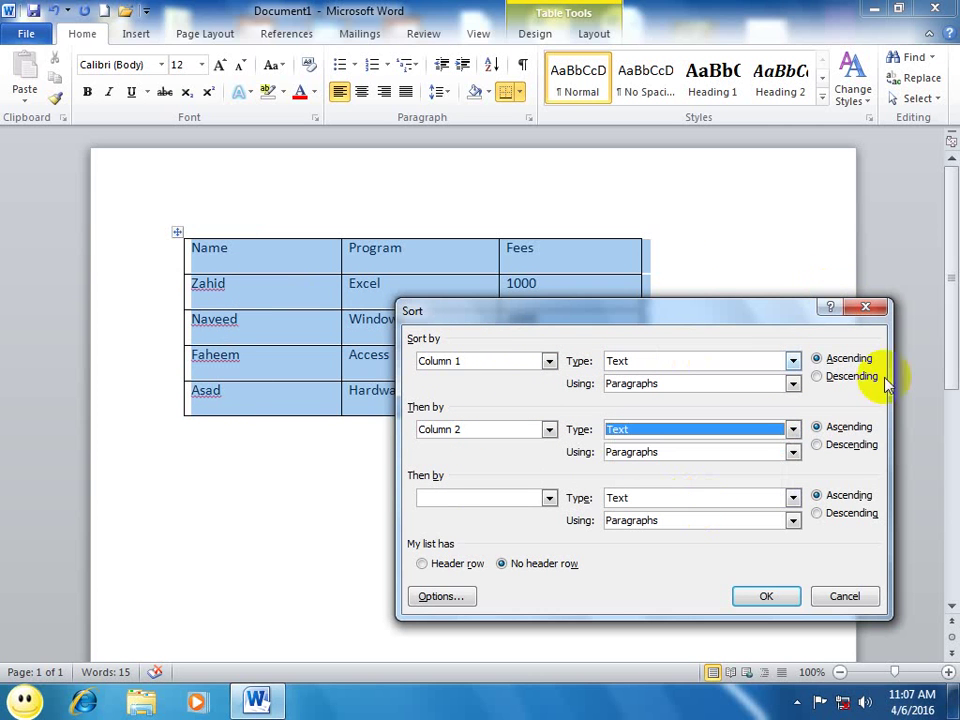
click(818, 427)
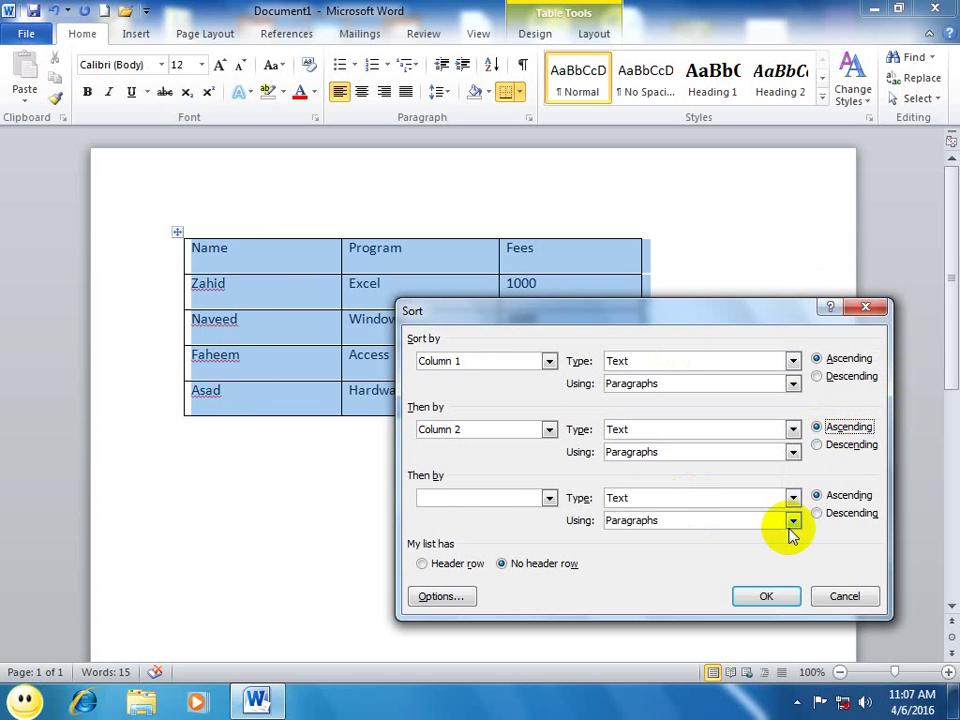
click(549, 498)
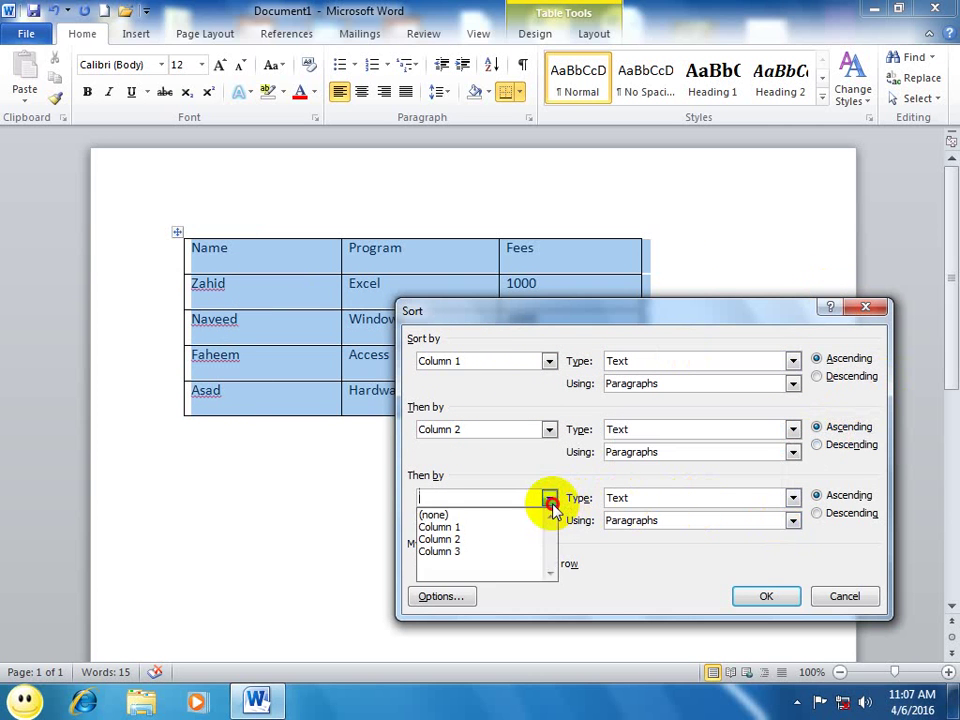
click(452, 551)
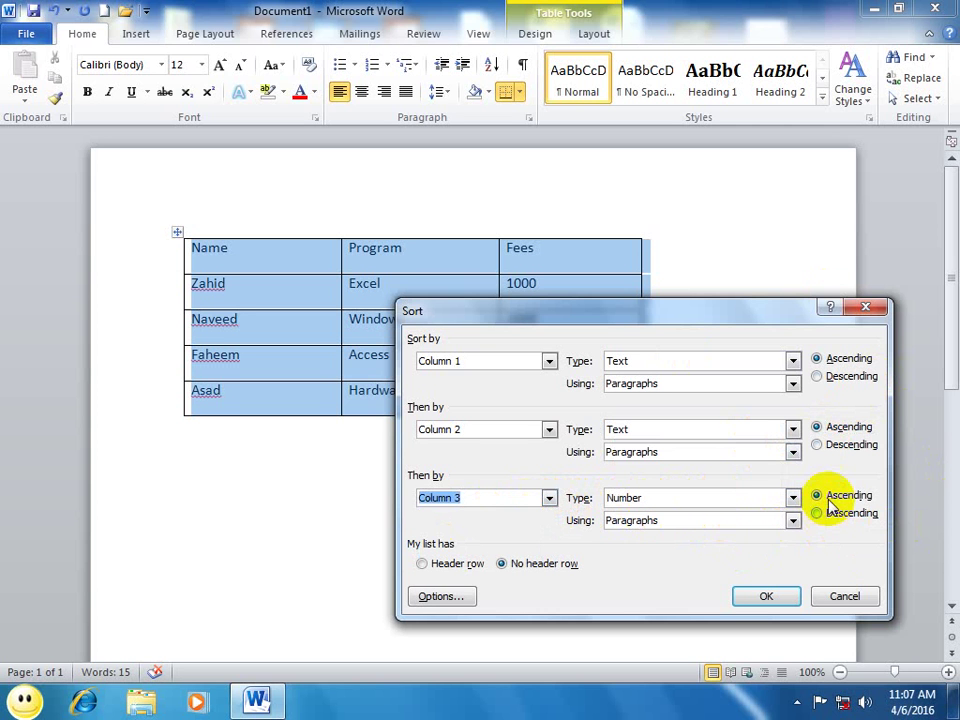
click(825, 496)
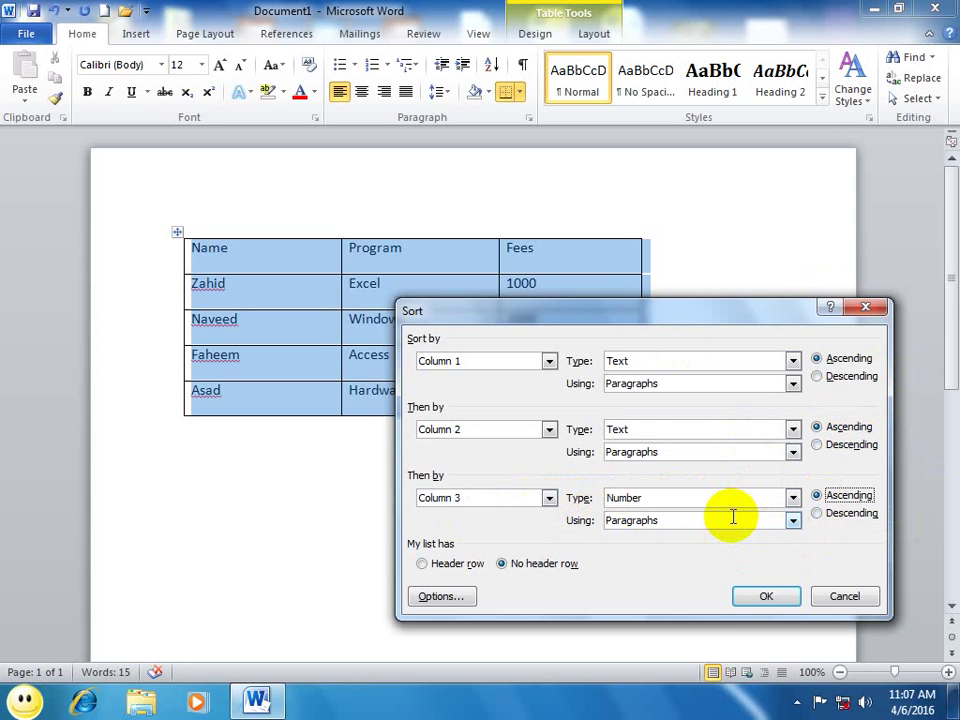
- Apply the three-key sort, then undo it once the header lands mid-table
click(755, 598)
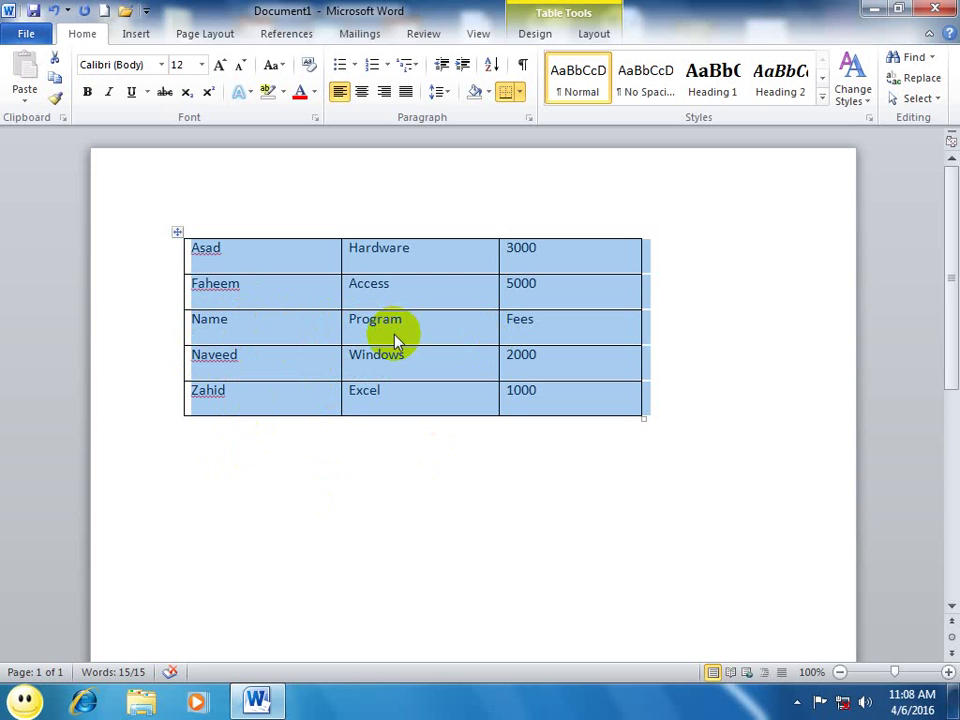
key(ctrl+z)
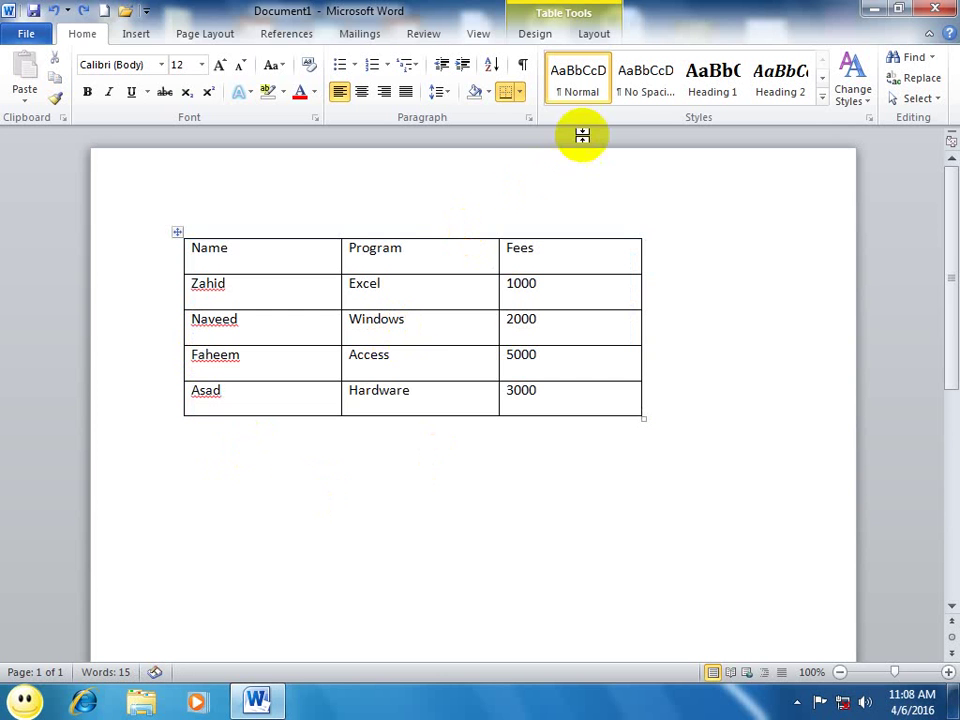
- Sort the table by Name with 'Header row' chosen, keeping Name/Program/Fees on top
click(492, 66)
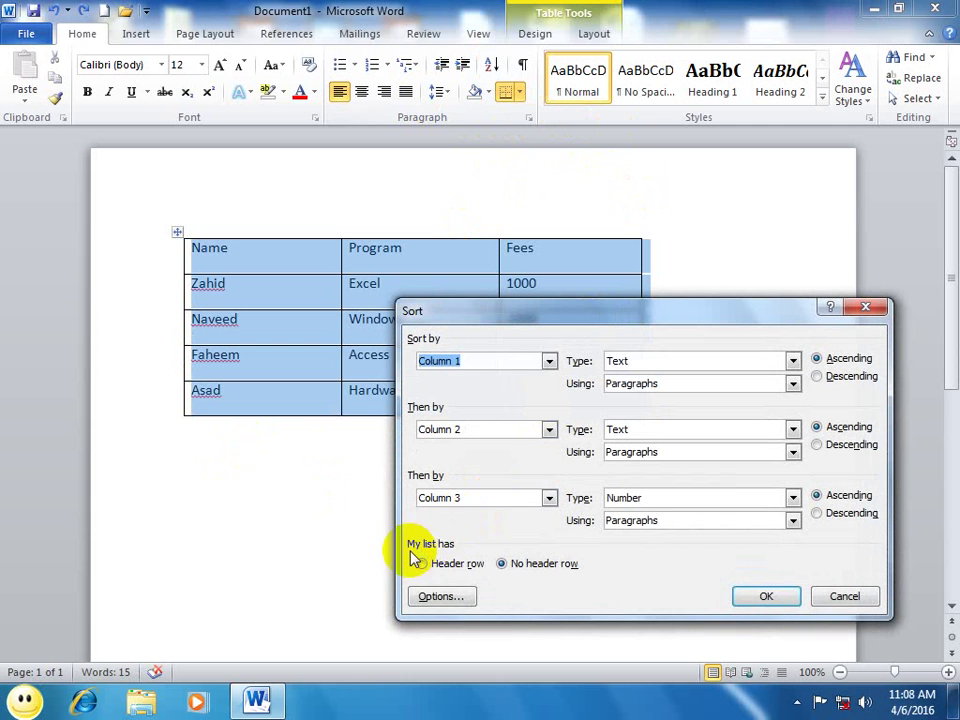
click(440, 564)
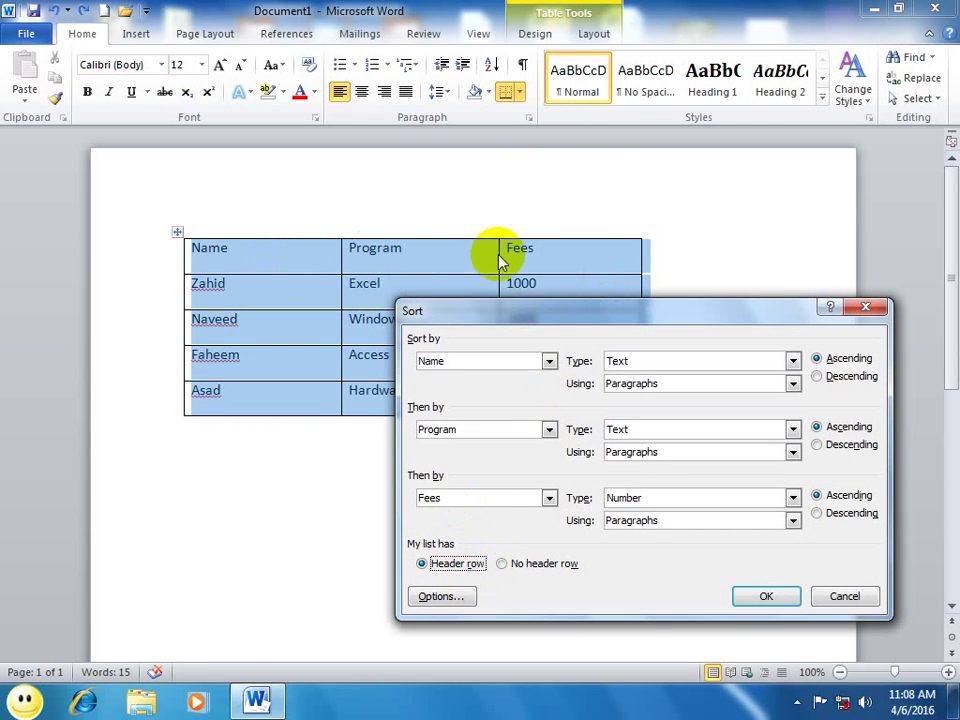
drag(510, 313, 494, 361)
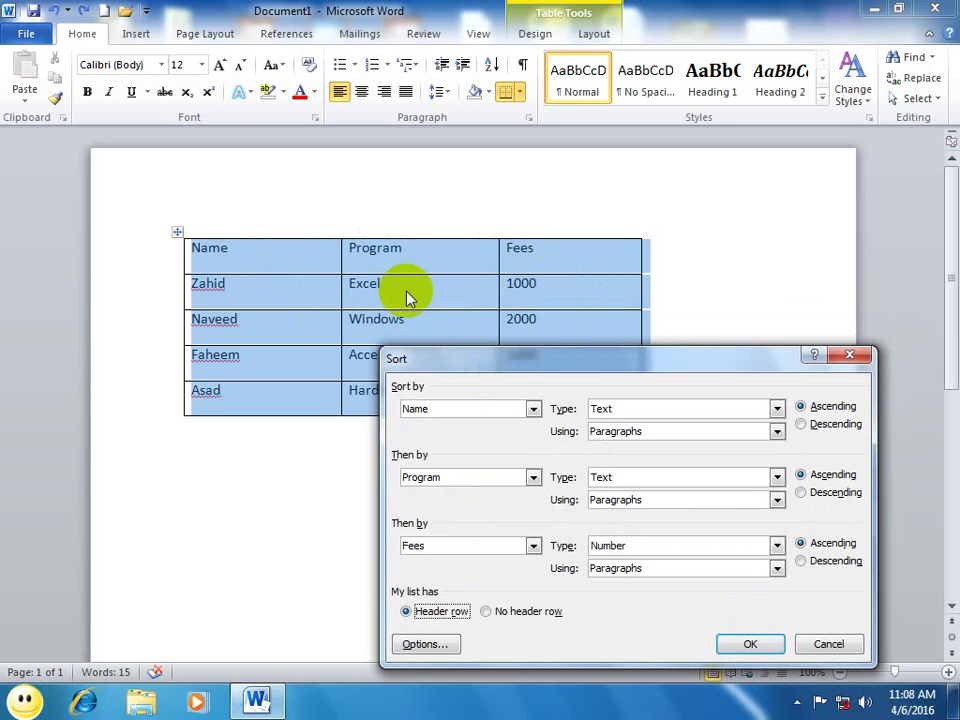
click(740, 648)
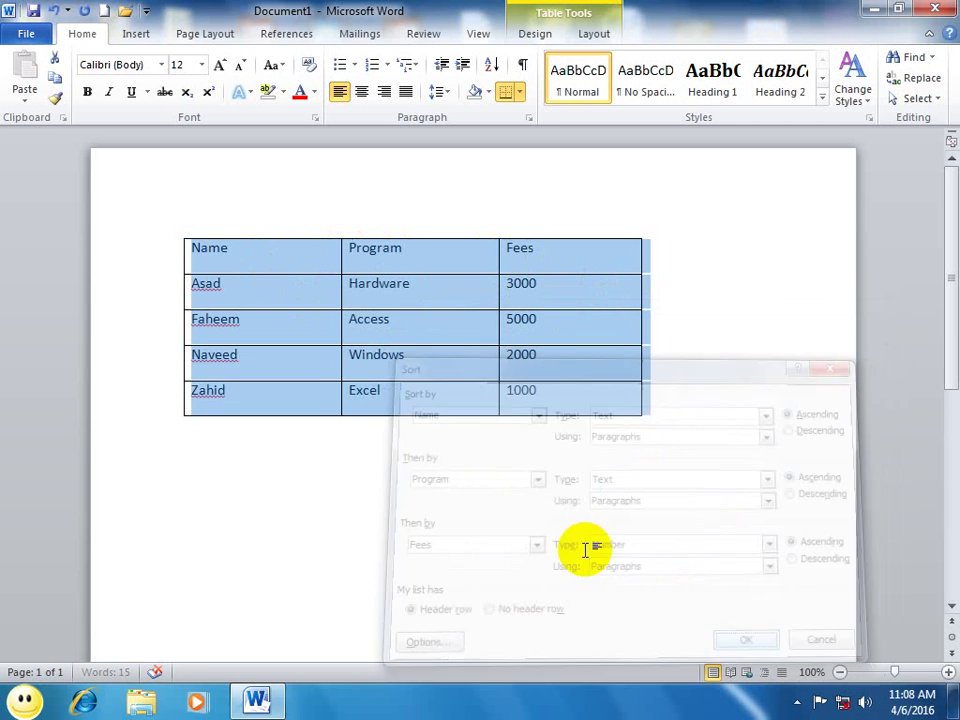
- Undo the name sort, then open Sort on the whole document and cancel it
click(292, 296)
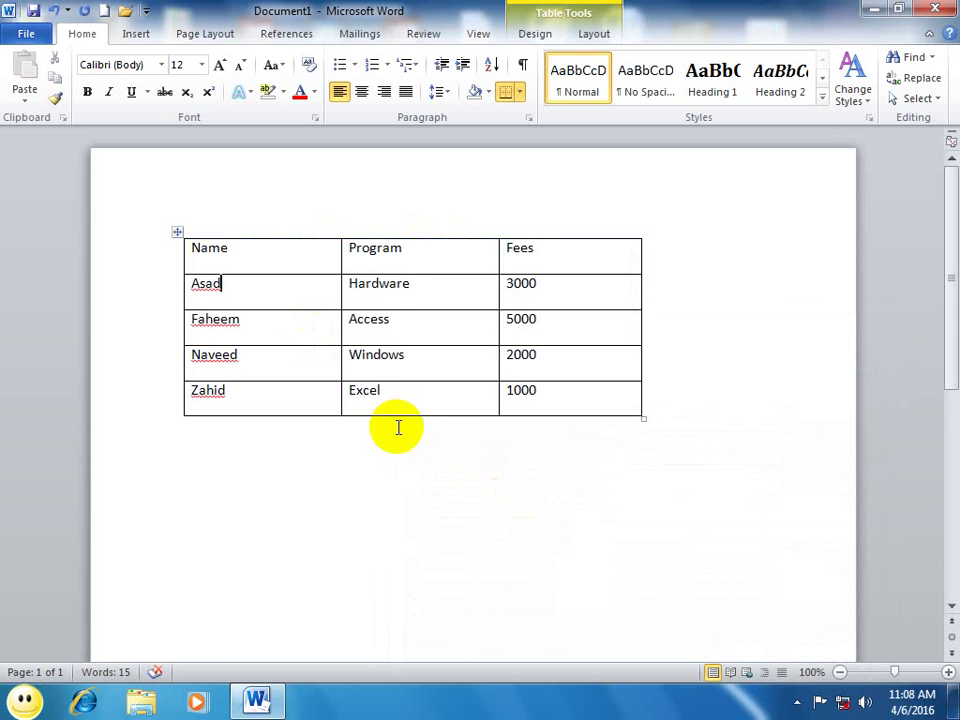
key(ctrl+z)
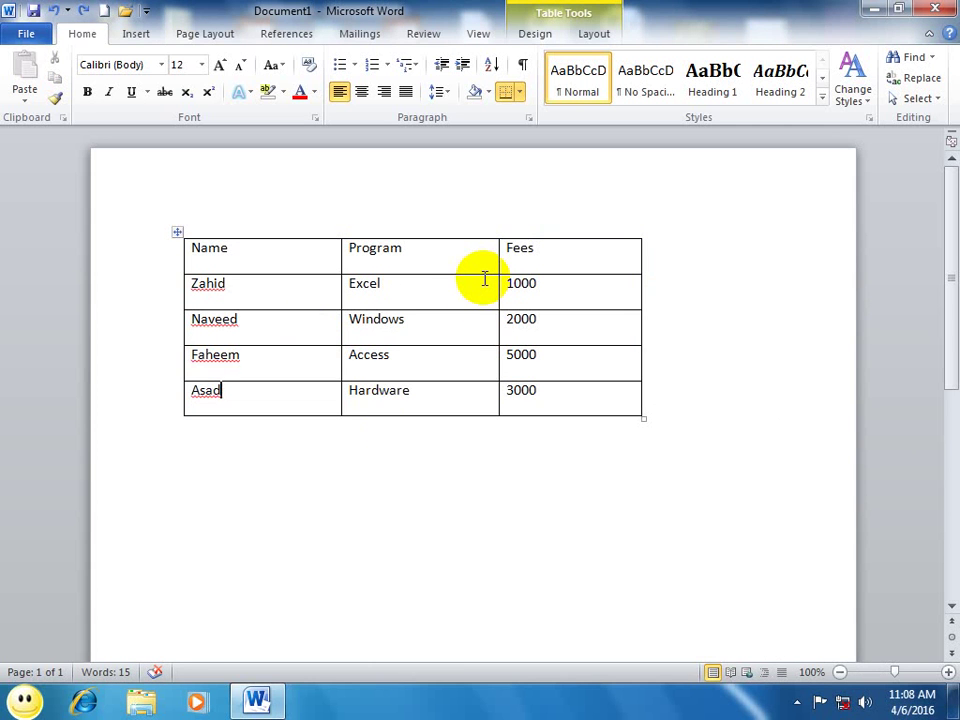
key(ctrl+a)
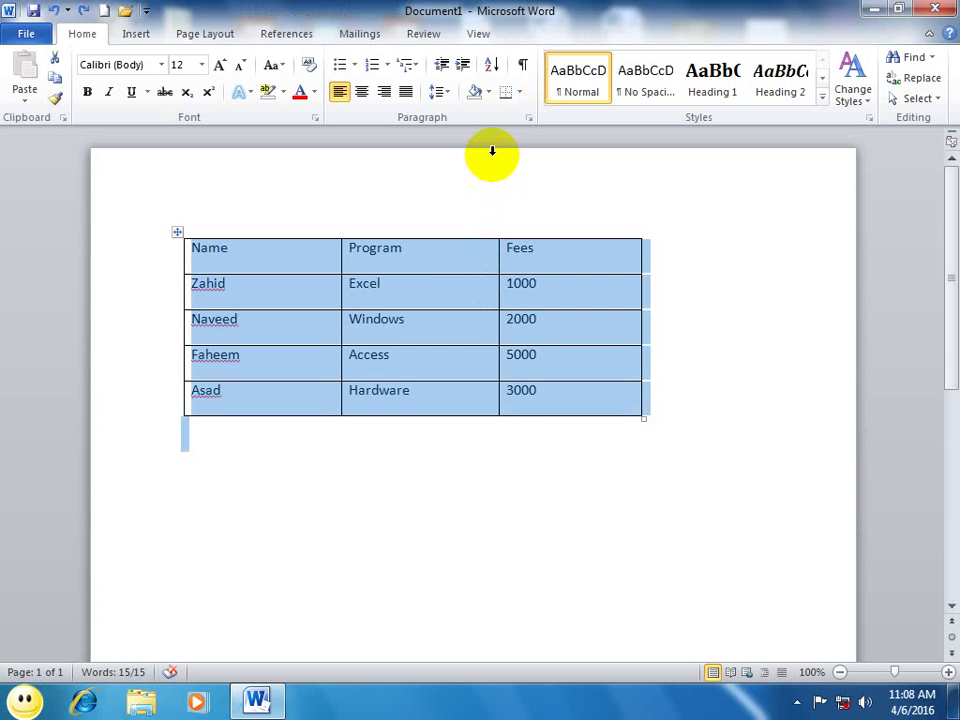
click(491, 66)
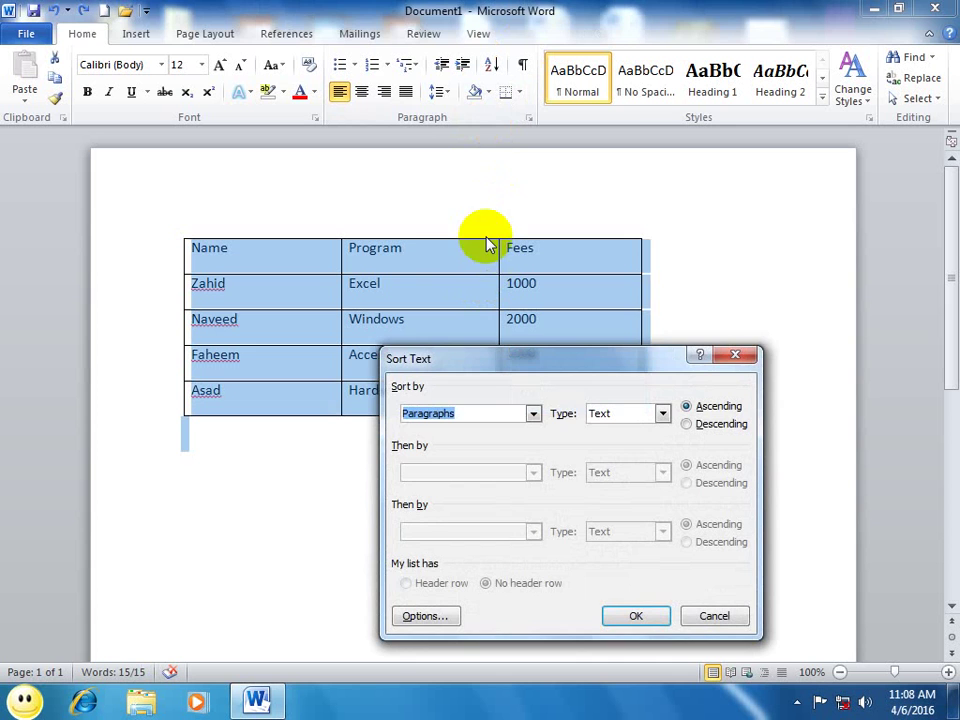
click(714, 615)
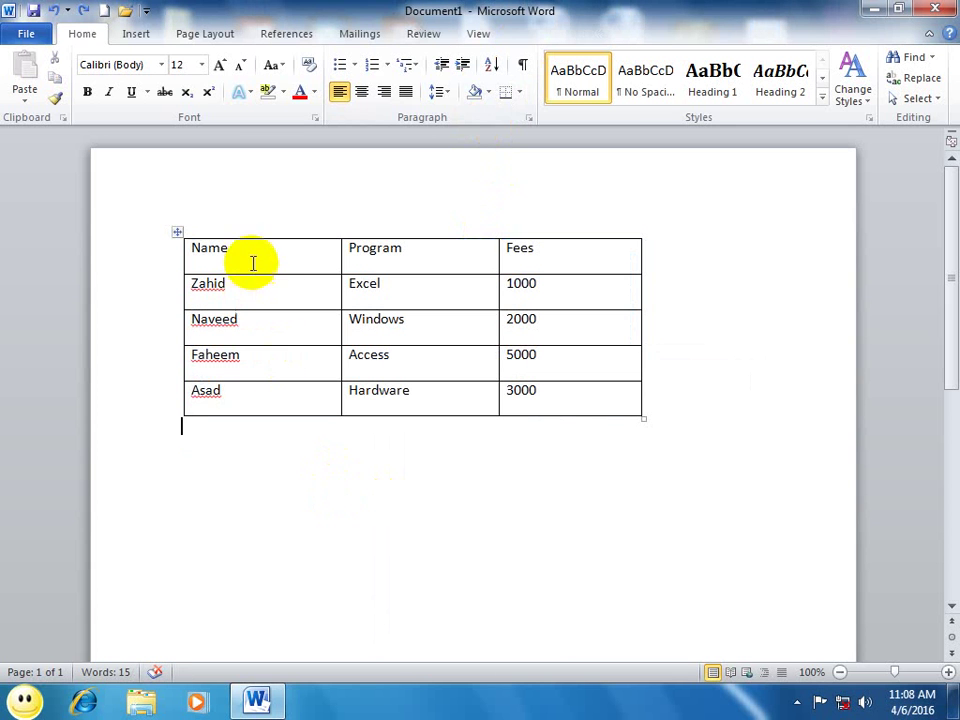
- Change the last row's fee from the hardware entry to 7000
click(246, 255)
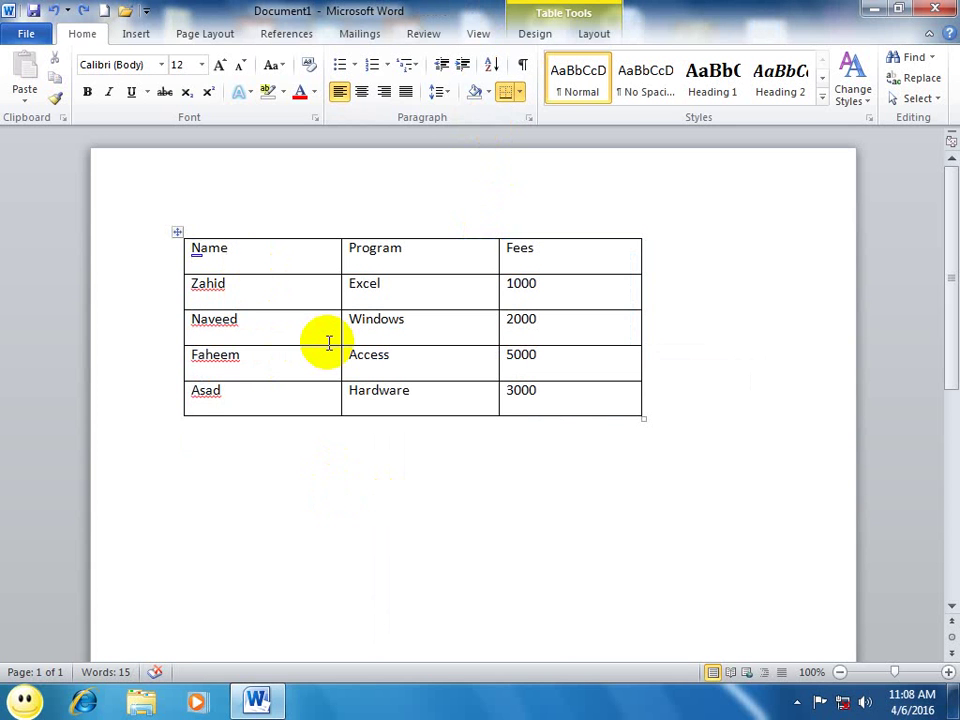
key(ctrl+z)
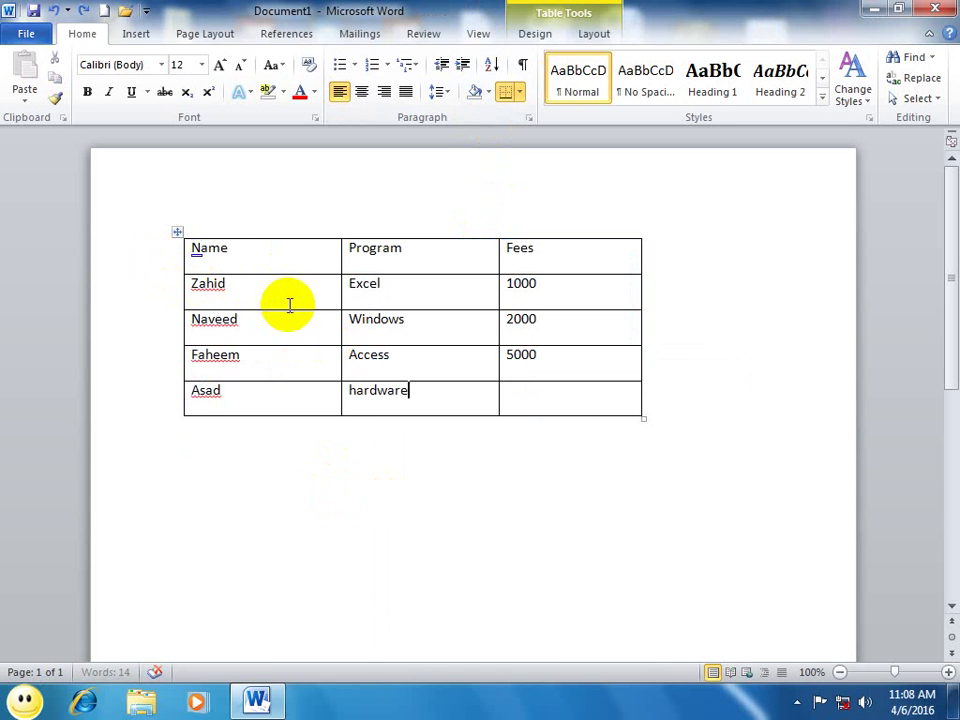
click(535, 407)
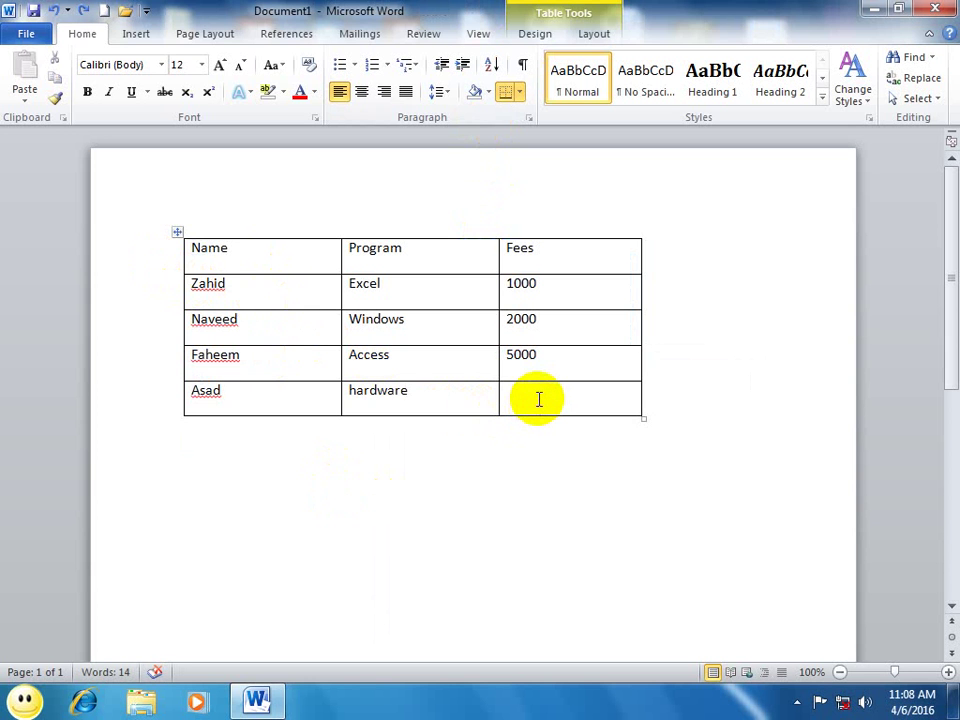
text(7000)
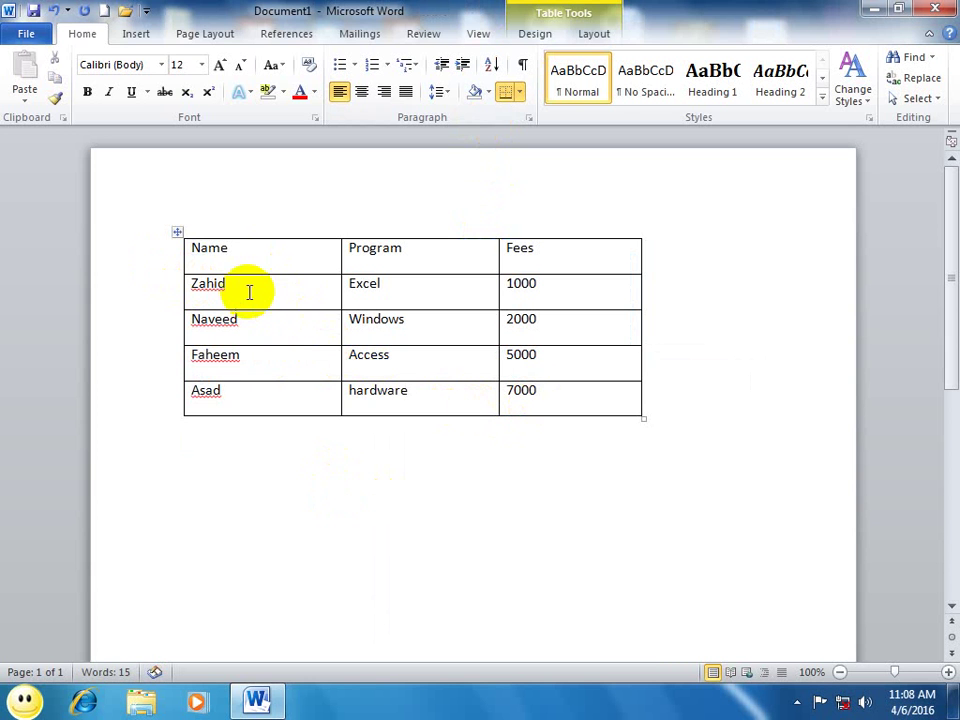
click(248, 291)
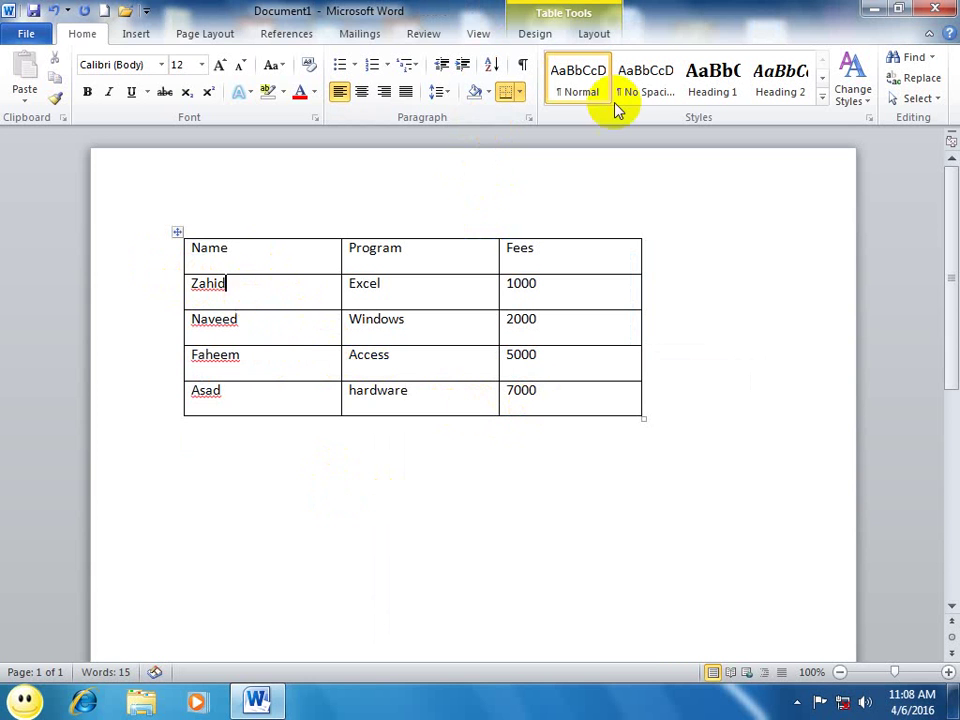
- Choose 'Header row' and set the sort keys to Name, then Program, then Fees
click(490, 62)
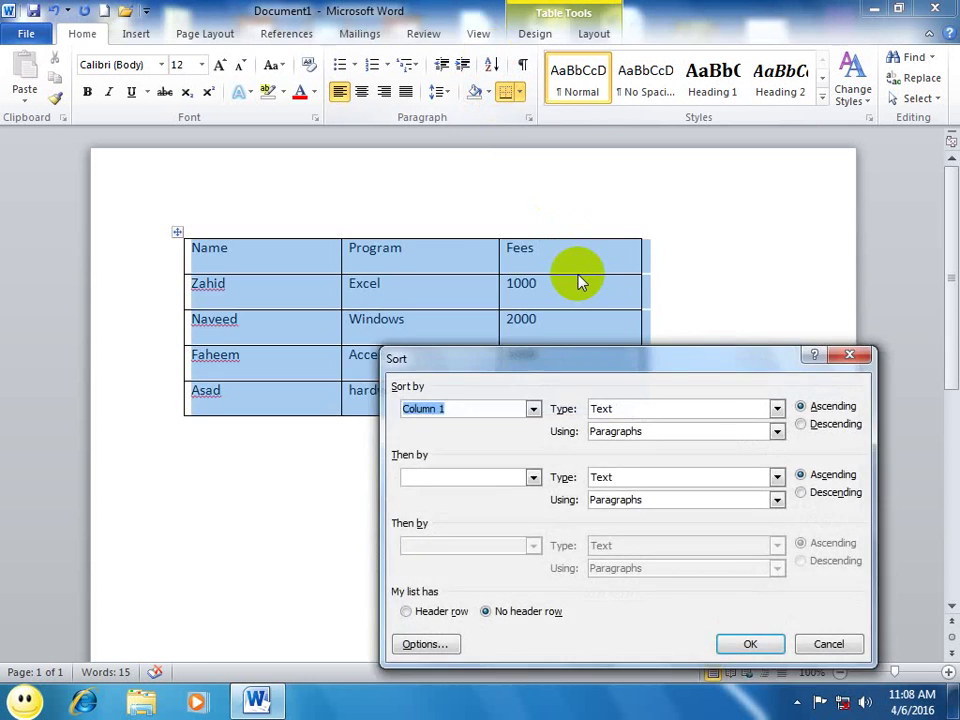
click(408, 611)
click(476, 477)
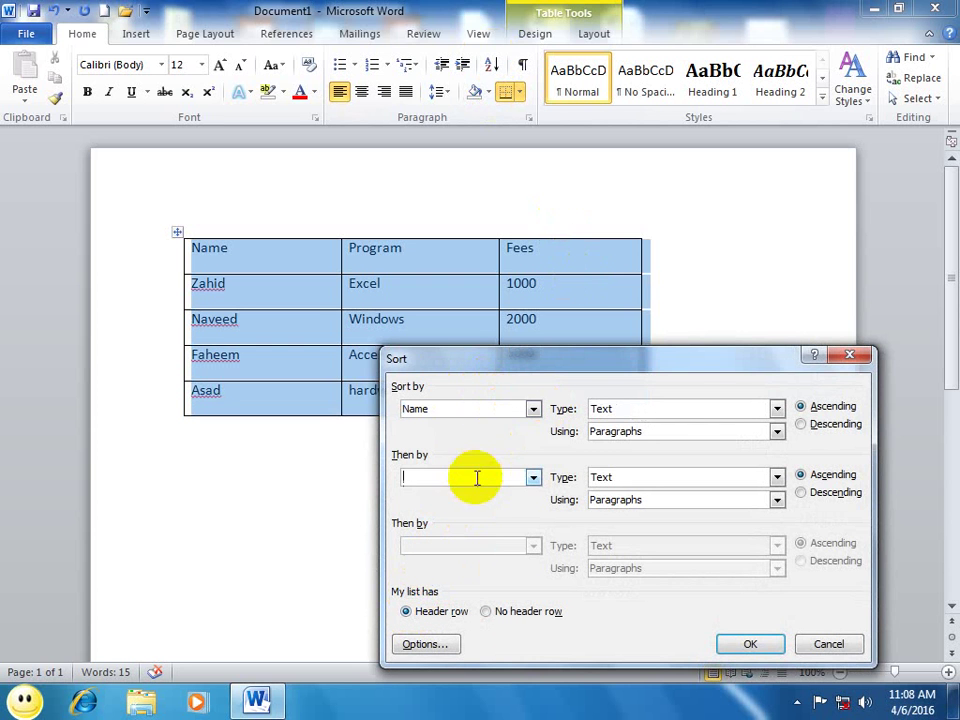
click(534, 477)
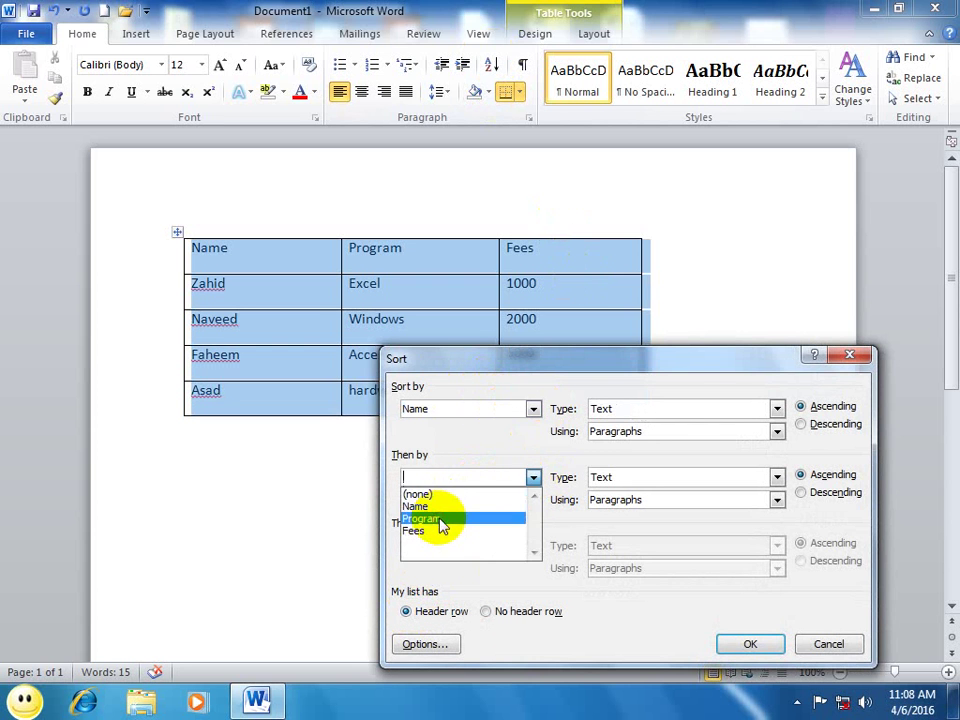
click(439, 518)
click(534, 545)
click(413, 598)
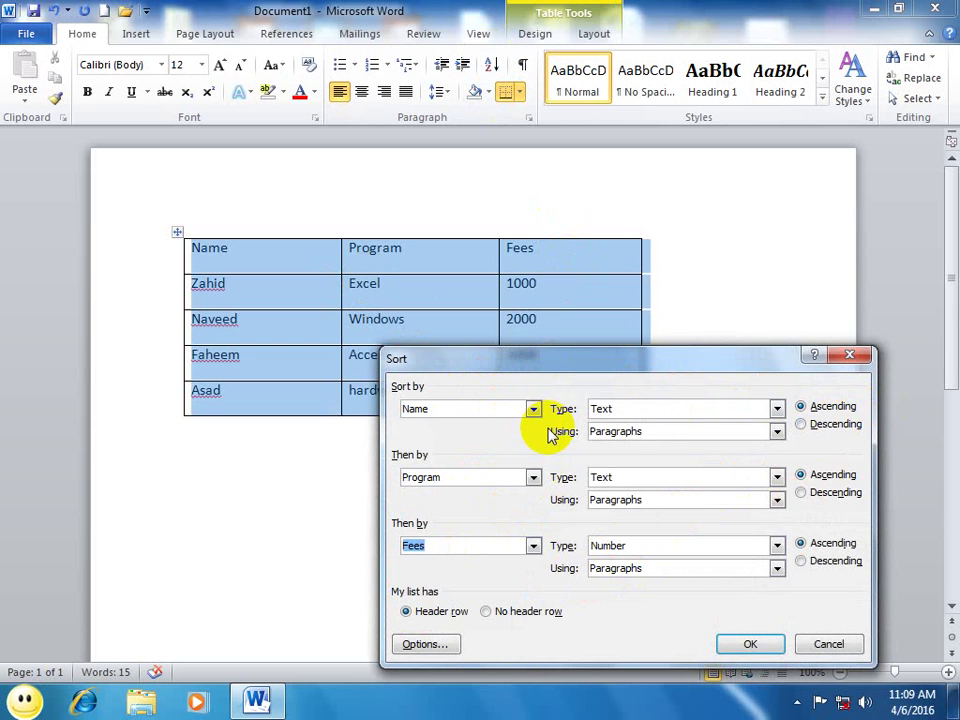
- Keep all three keys Ascending and apply the A-to-Z sort
click(801, 424)
click(801, 492)
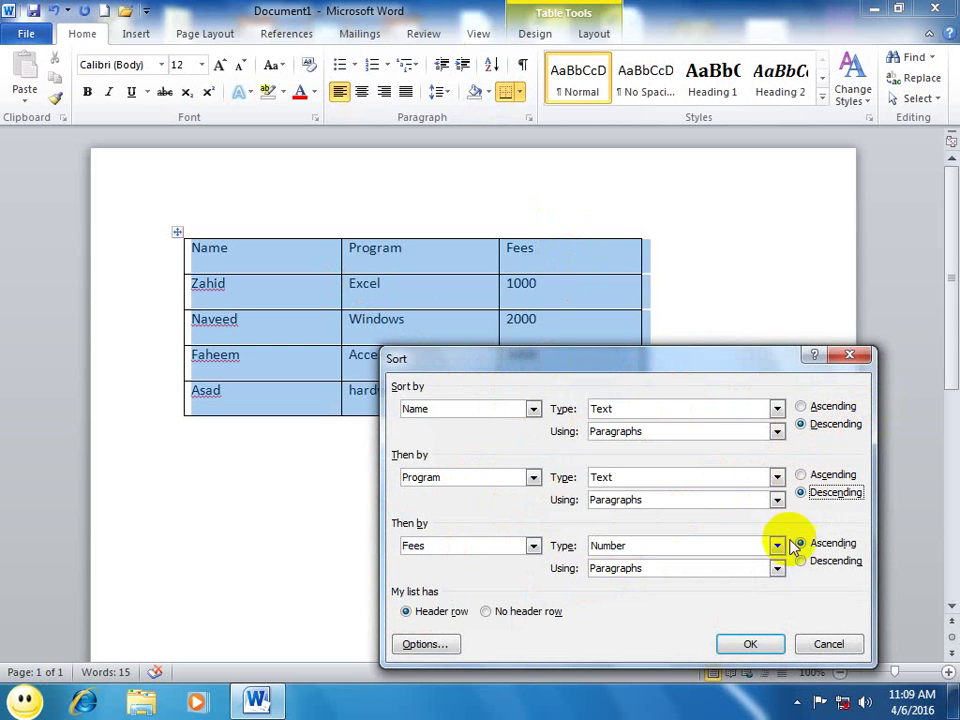
click(801, 561)
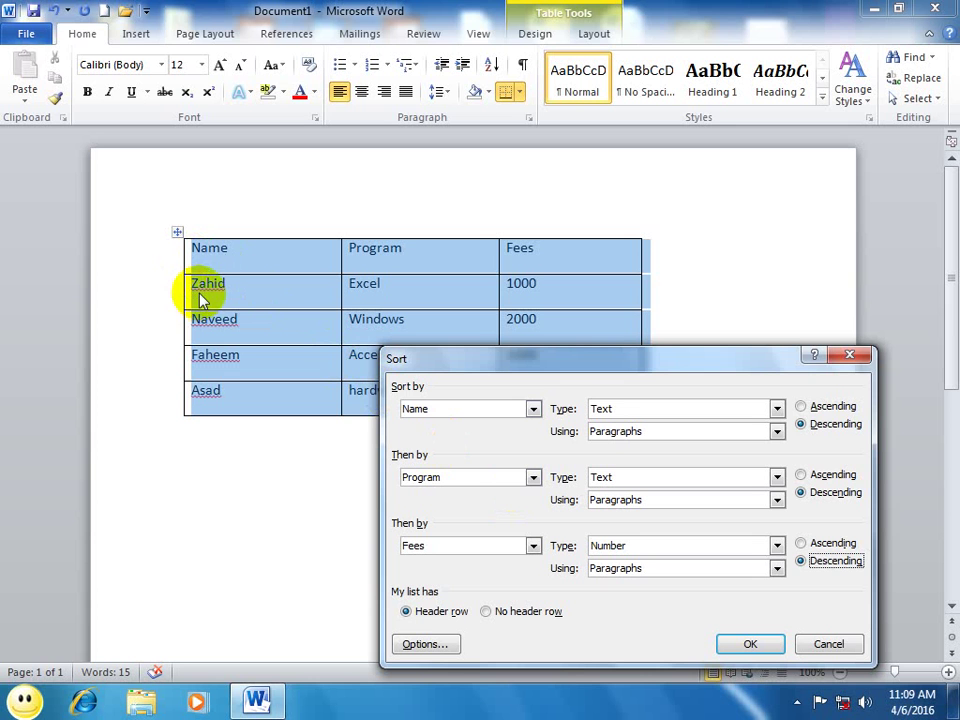
click(801, 406)
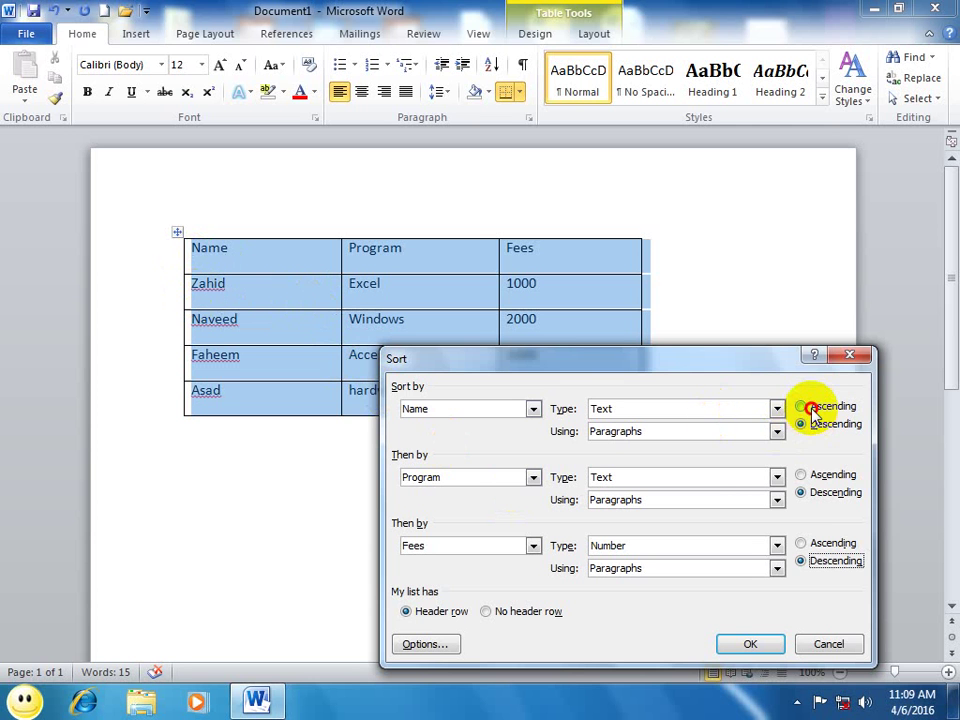
click(801, 475)
click(801, 543)
click(750, 644)
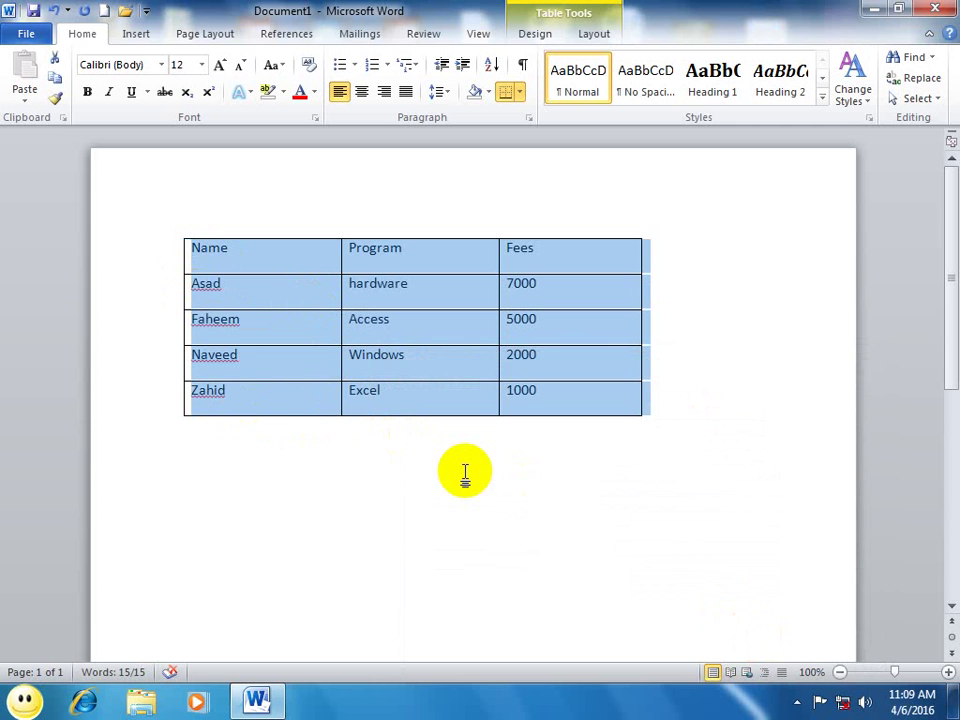
- Sort all three keys Descending, undoing the no-header attempt and redoing it with 'Header row'
click(491, 64)
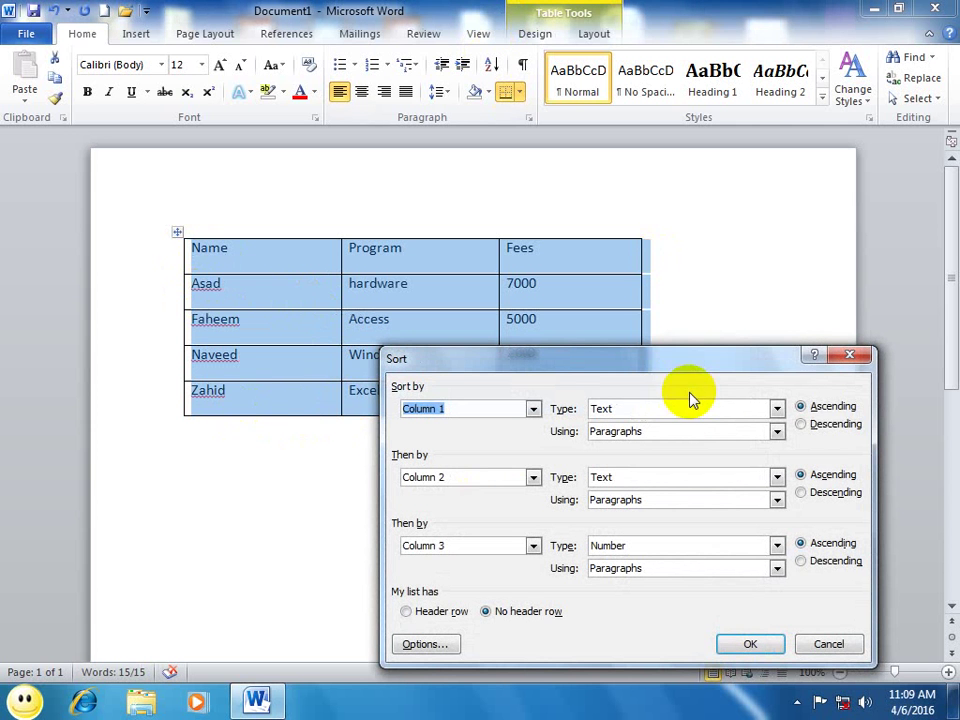
click(801, 424)
click(801, 492)
click(801, 561)
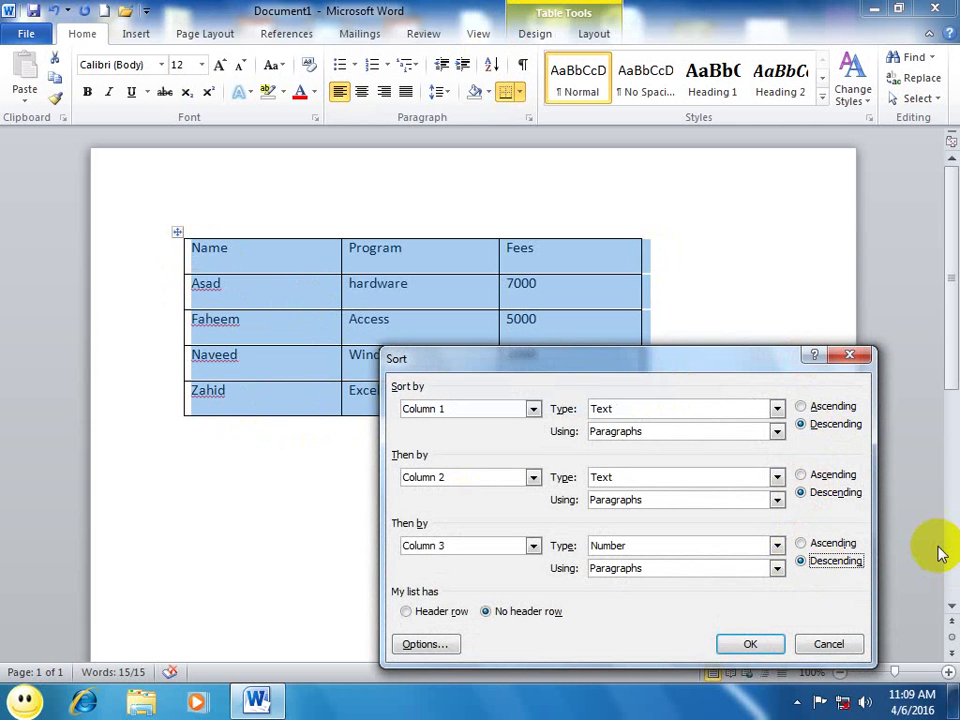
click(750, 641)
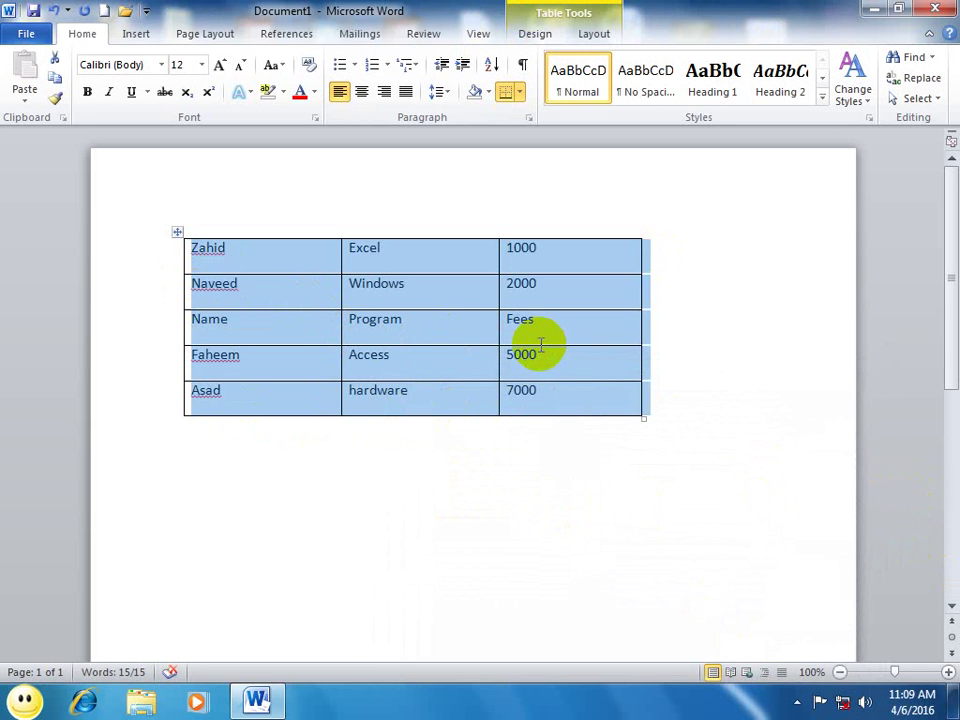
key(ctrl+z)
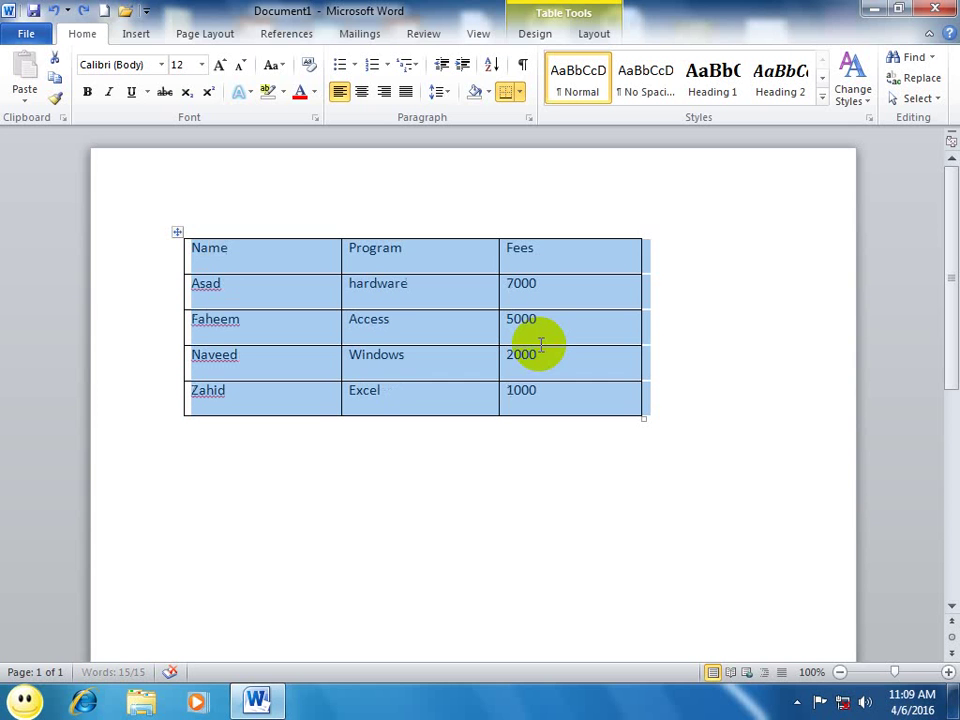
click(491, 66)
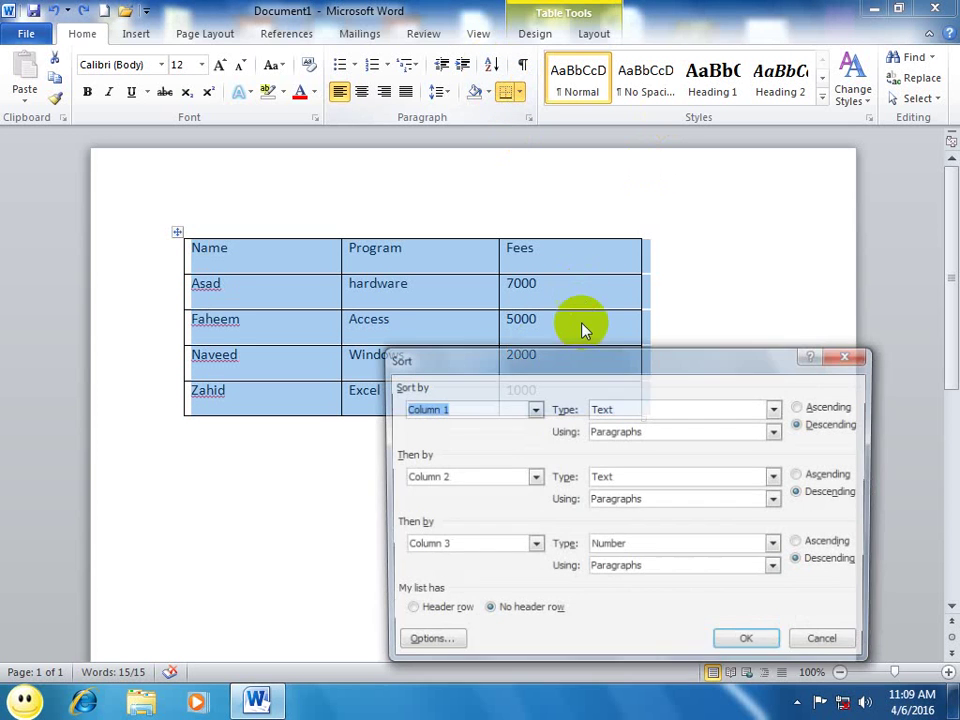
click(421, 614)
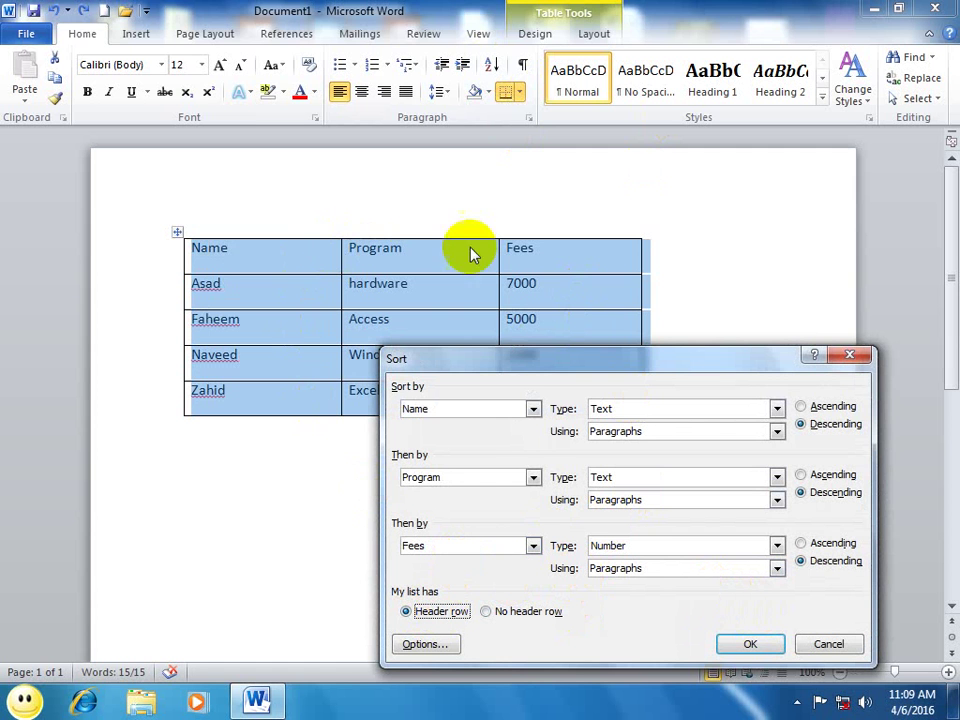
click(735, 642)
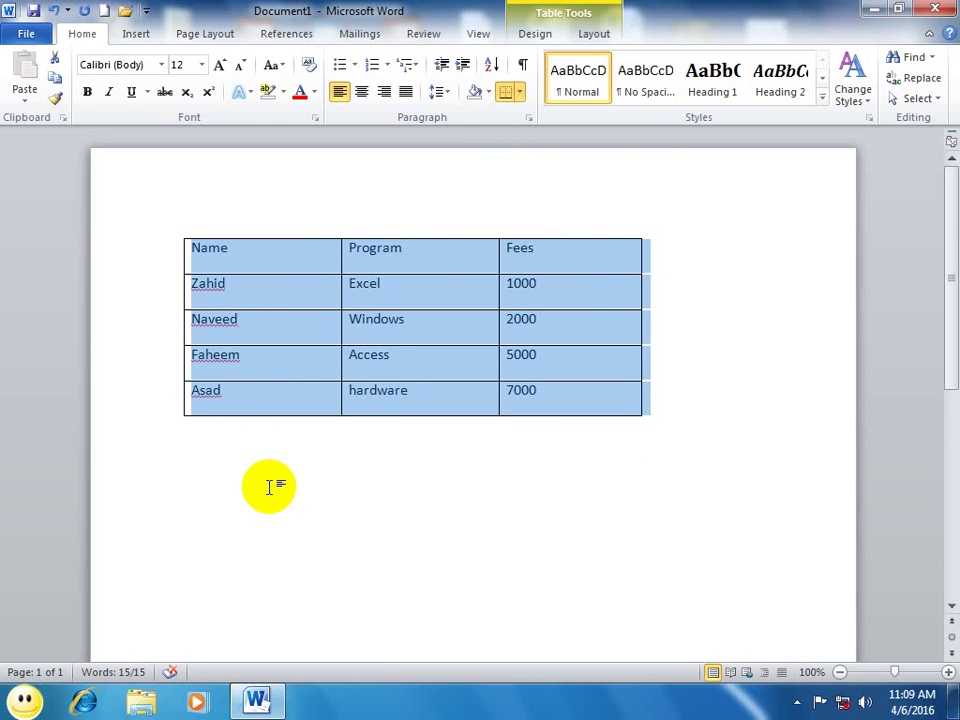
- Select and deselect the whole table and its Program and Fees columns
click(268, 468)
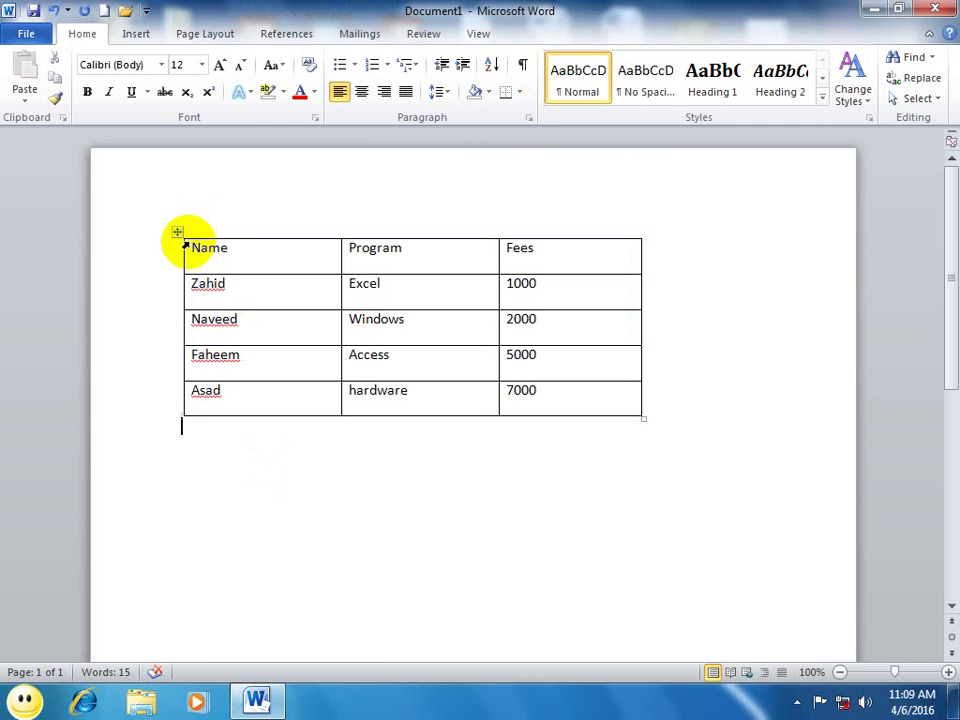
click(180, 235)
click(317, 469)
click(180, 235)
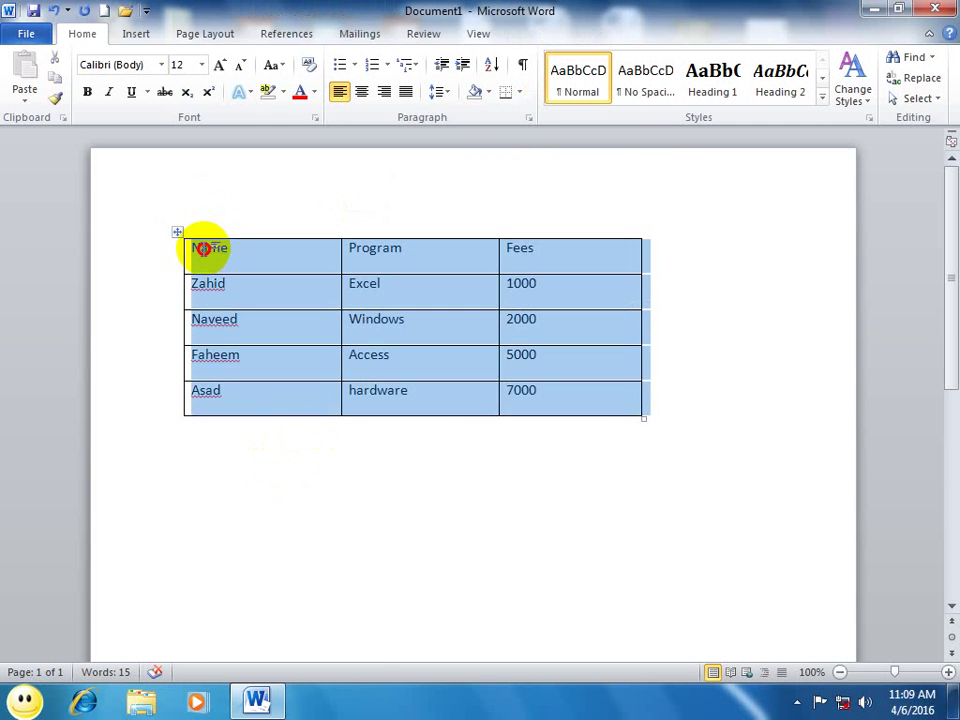
click(440, 418)
drag(473, 257, 573, 400)
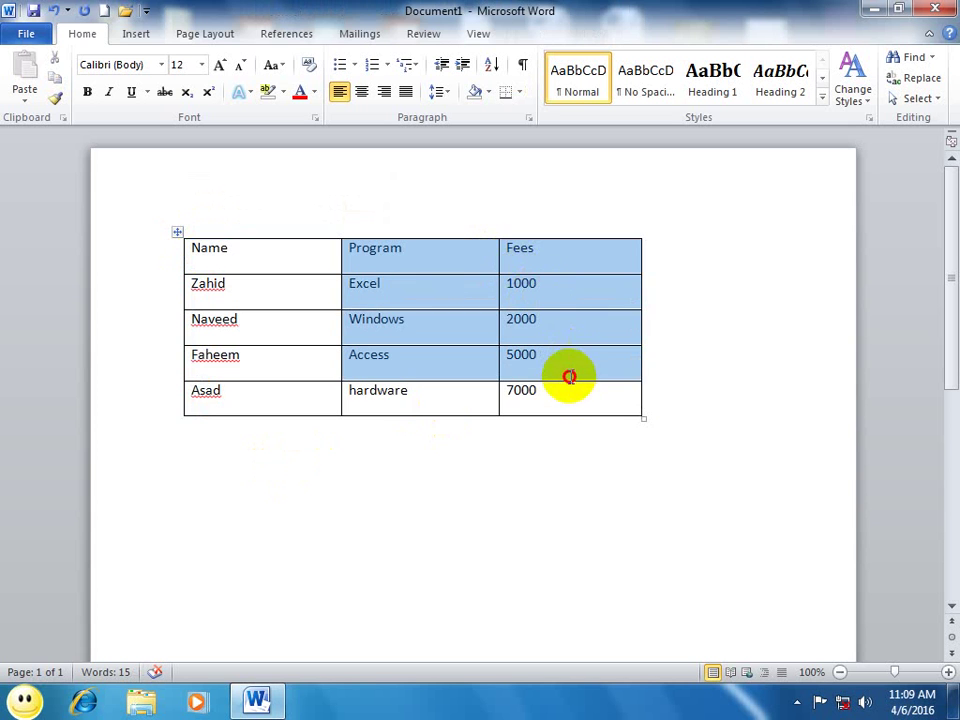
click(484, 512)
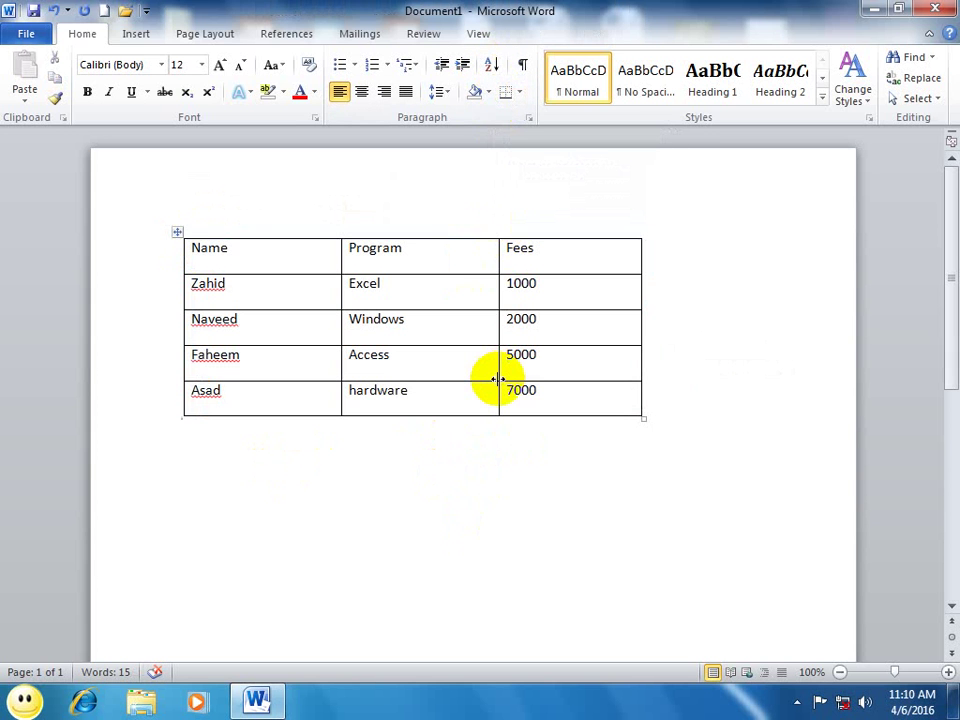
- Create a new document with three =rand() sample paragraphs and select them
key(ctrl+n)
text(=rand())
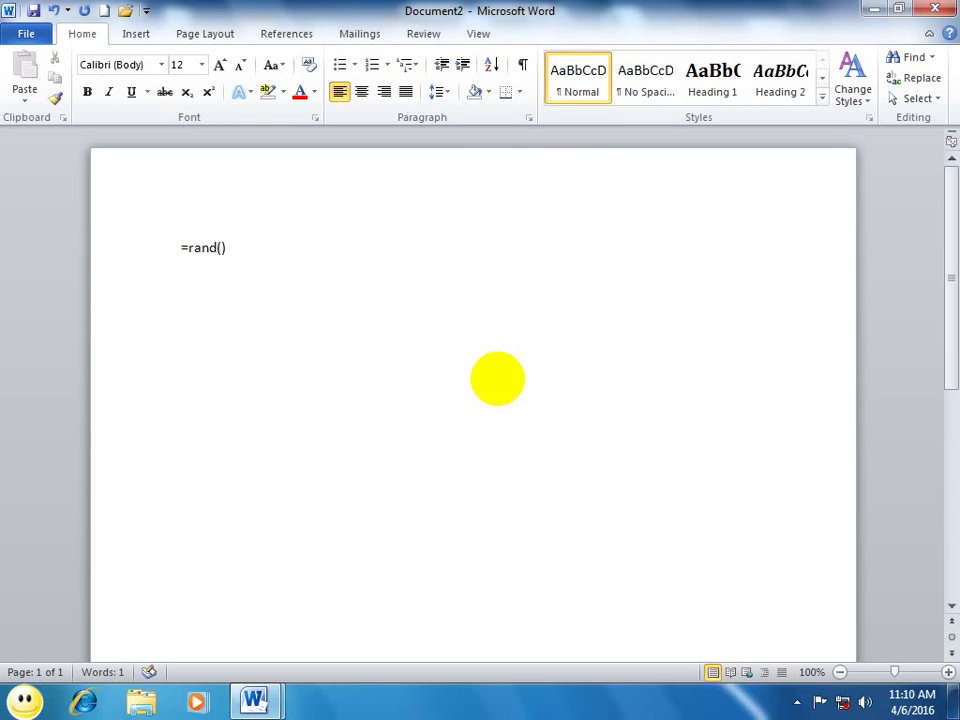
key(Return)
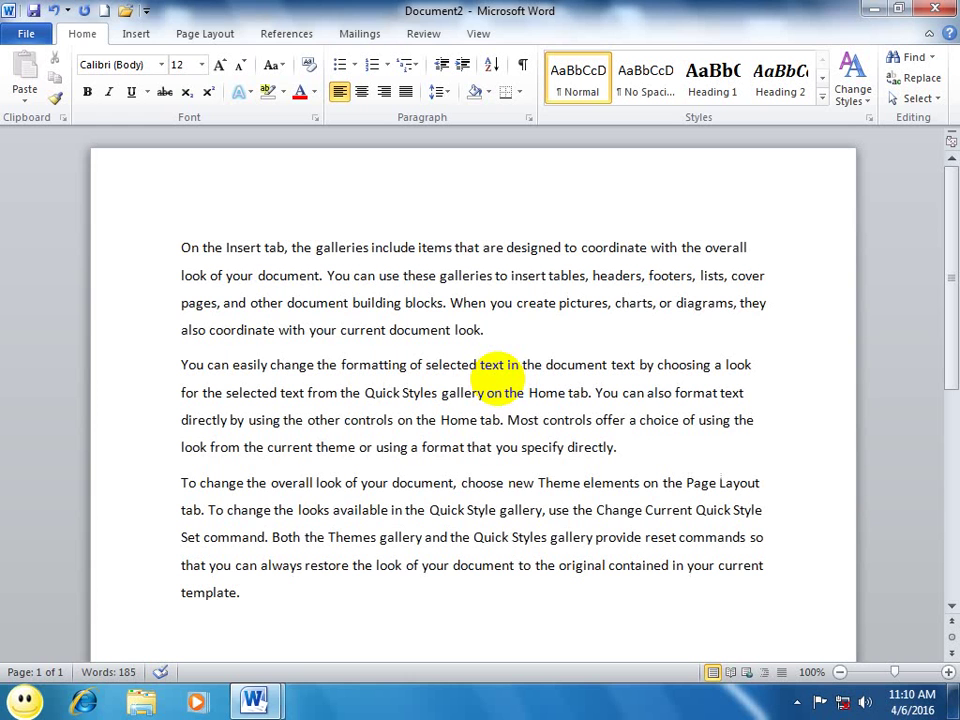
drag(274, 604, 129, 240)
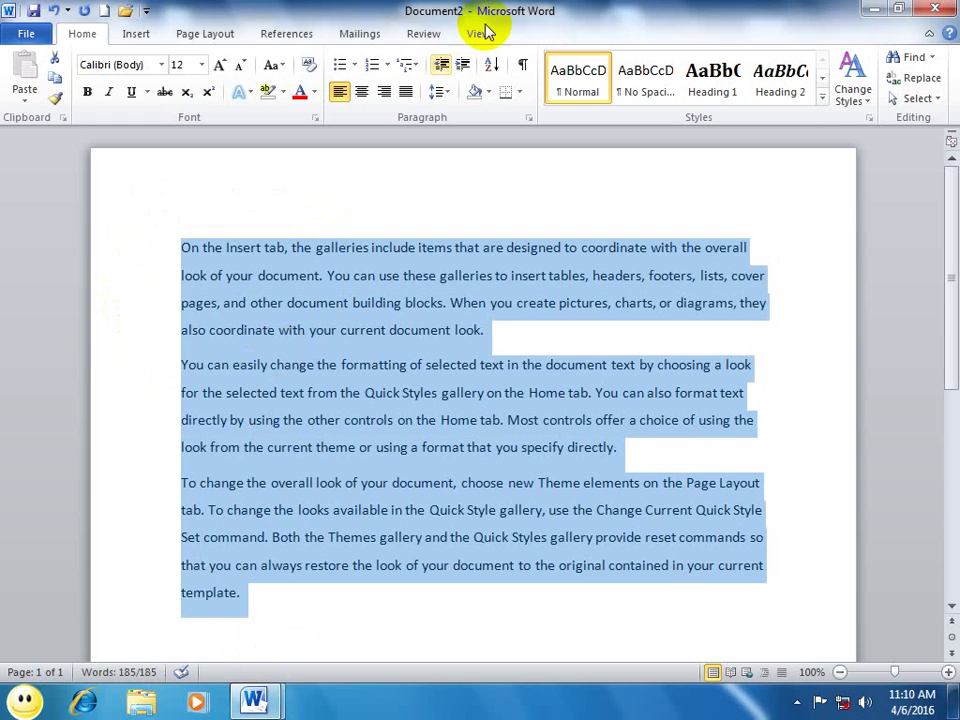
- Show formatting marks, select each paragraph in turn, then hide the marks
click(522, 65)
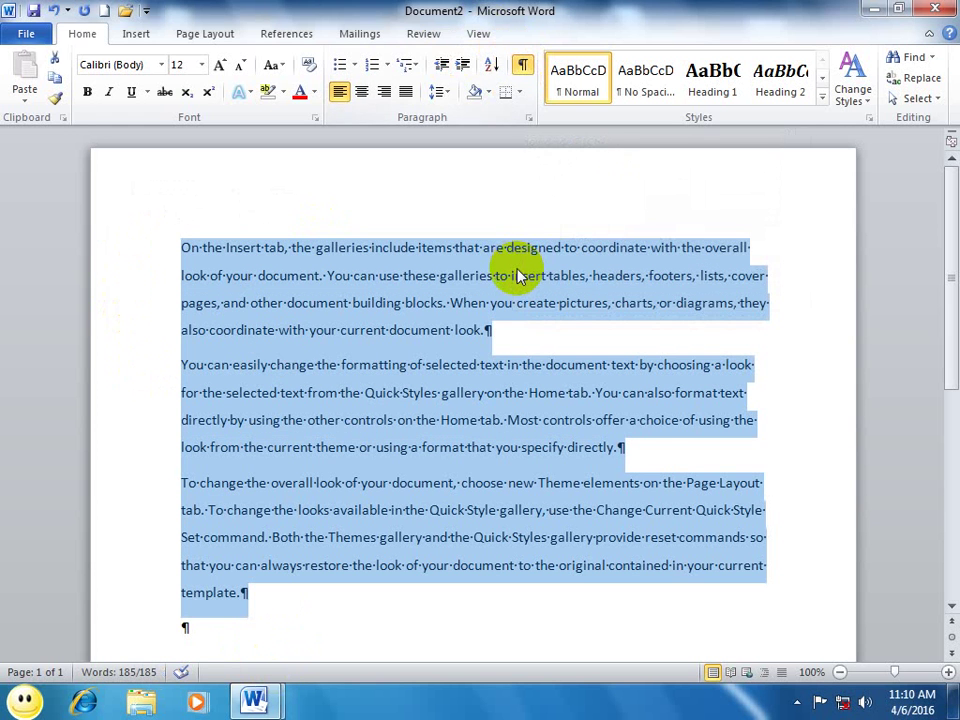
click(507, 329)
drag(507, 329, 210, 225)
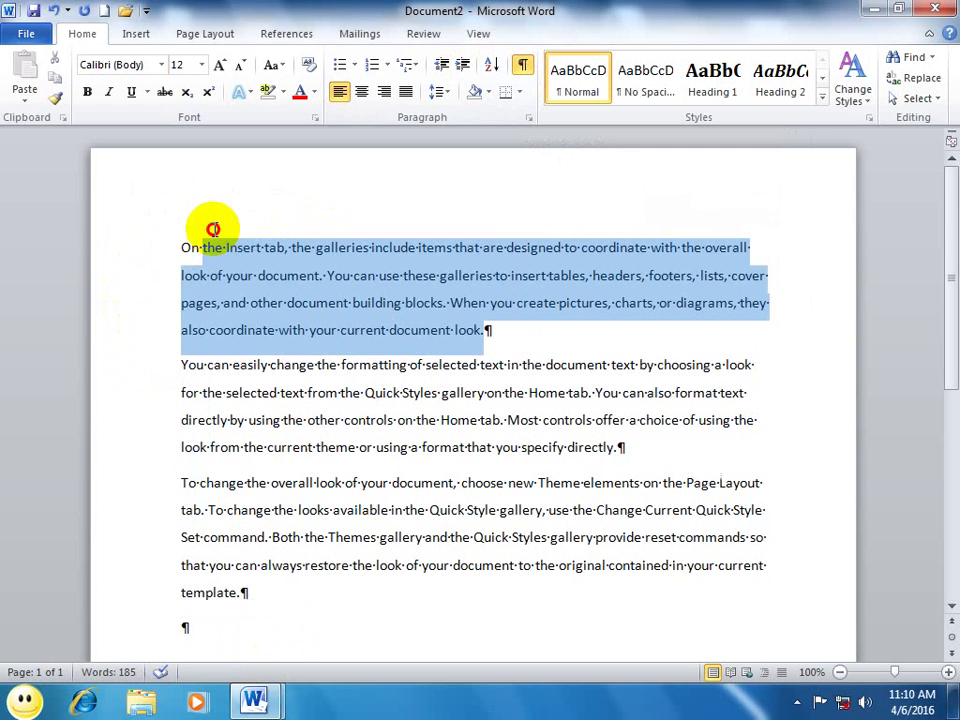
drag(630, 448, 250, 373)
drag(247, 594, 133, 485)
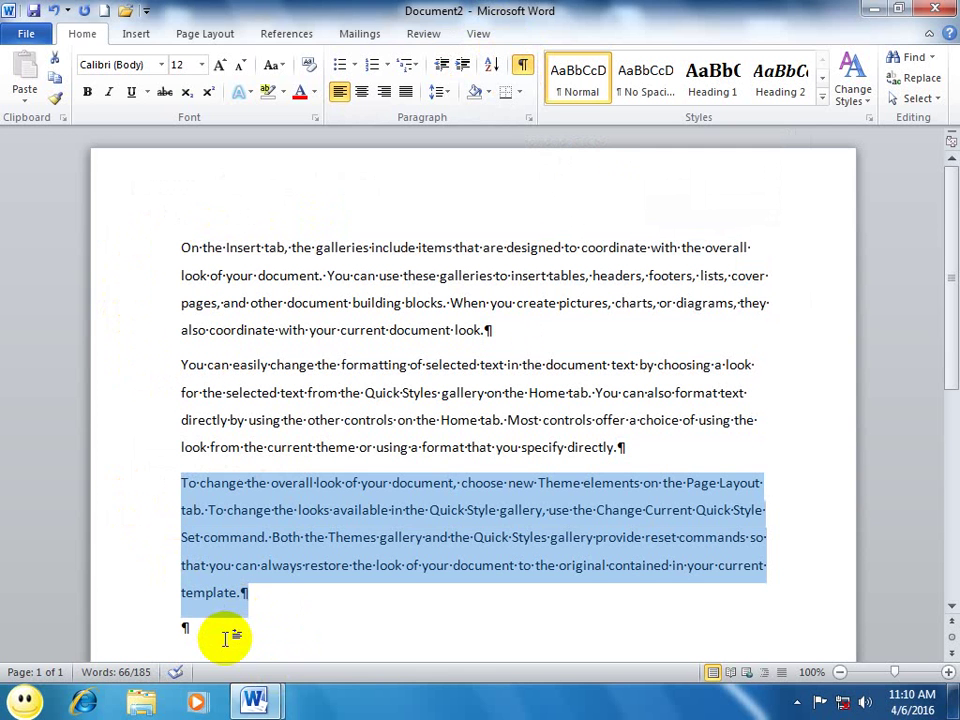
click(448, 645)
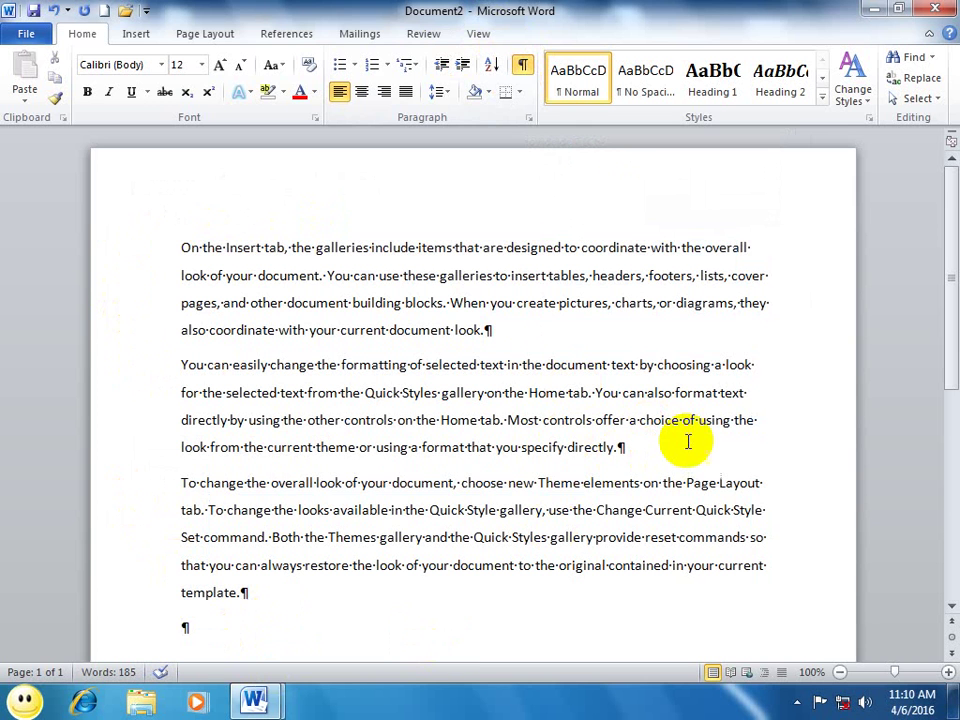
click(522, 66)
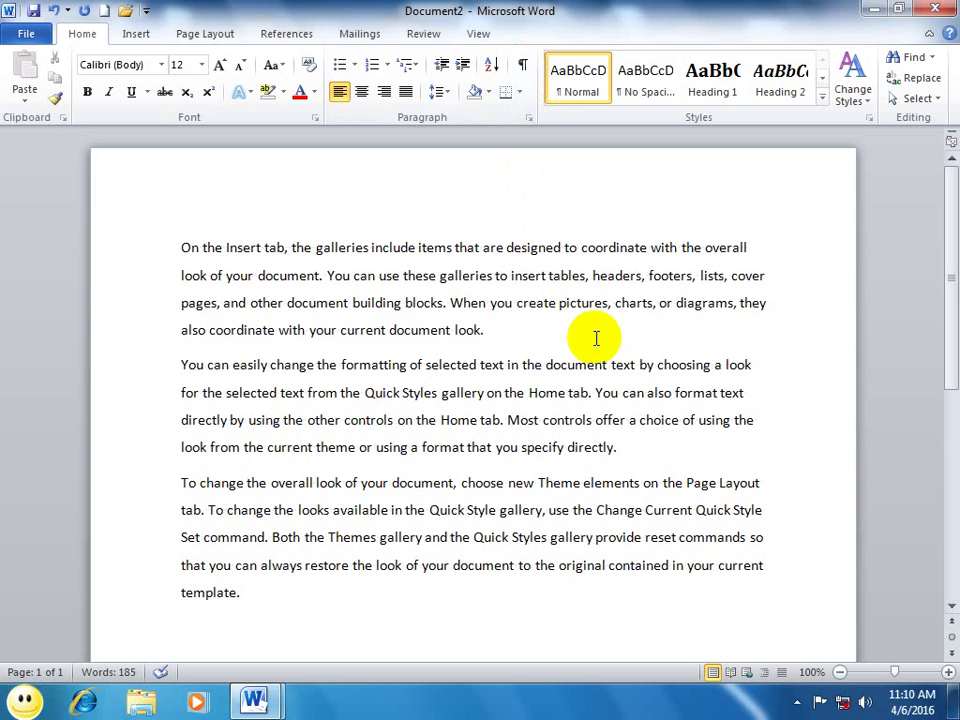
- In a new document with formatting marks shown, type a long 'sdf' paragraph and a line of h's
key(ctrl+n)
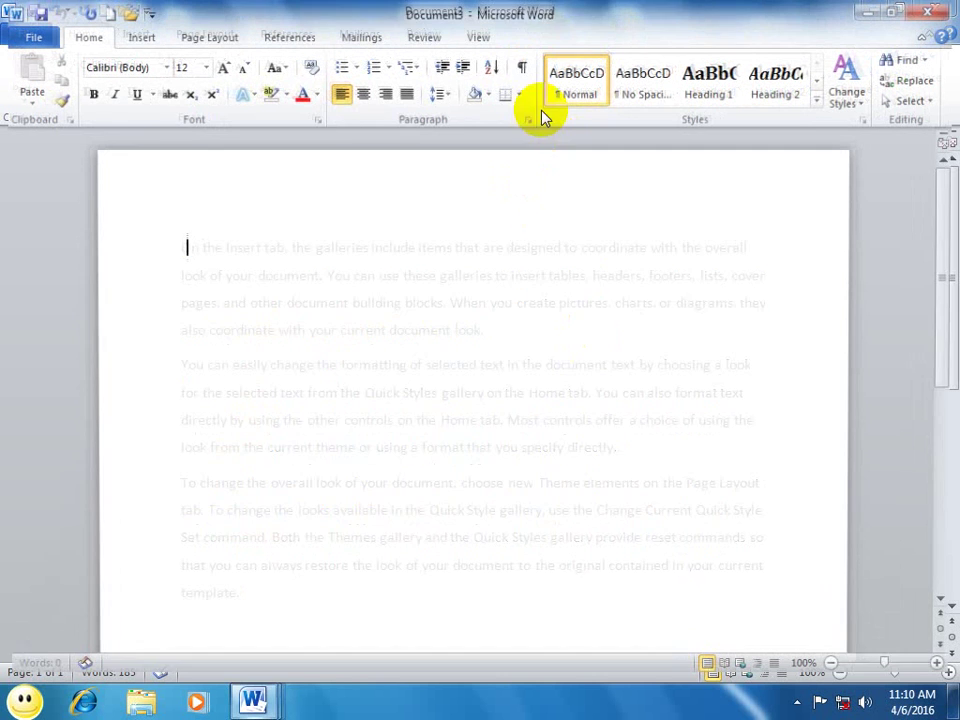
click(522, 66)
text(sdfsdfsdfsdfsdfsdfsdfsdfsdfsdfsdfsdfsdfsdfsdfsdfsdfsdfsdfsdfsdfsdfsdfsdfsdfsdfsdfsdfsdfsdfsdfsdf)
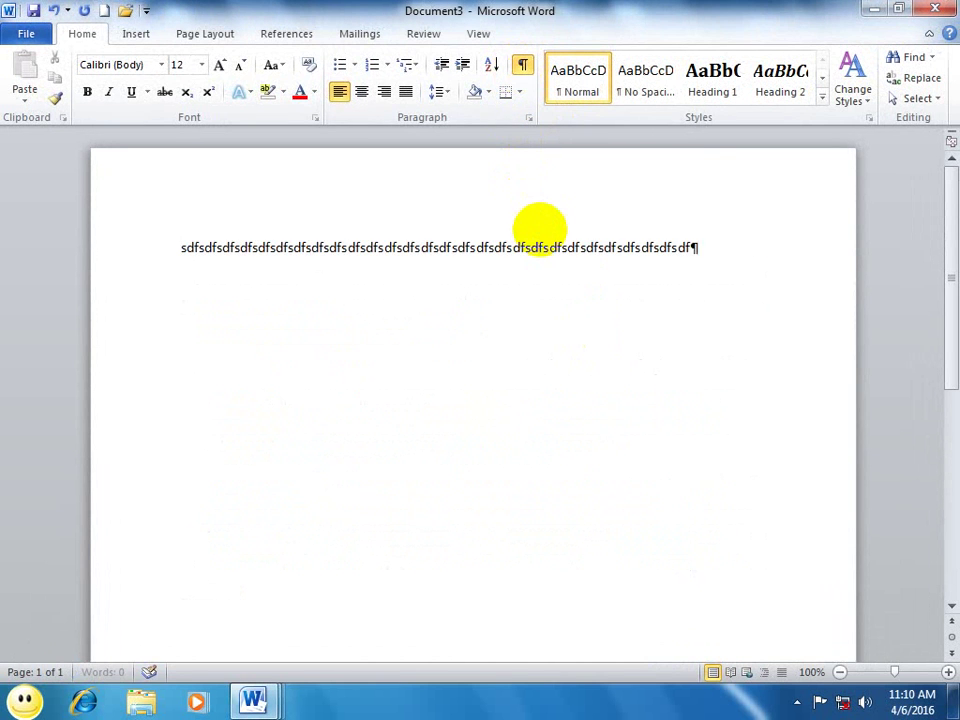
text(sdfsdfsdfsdfsdfsdfsdfsdfsdfsdfsdfsdfsdfsdfsdfsdfsdfsdfsdfsdfsdfsdfsdfsdfsdfsdfsdfsdfsdfsdfsdfsdfsdfsdfsdfsdfsdfsdfsdfsdfsdfsdfsdfsdfsdfsdfsdfsdfsdfsdfsdfsdfsdfsdfsdfsdfsdfsdfsdfsdfsdfsdfsdfsdfsdfsdfsdf)
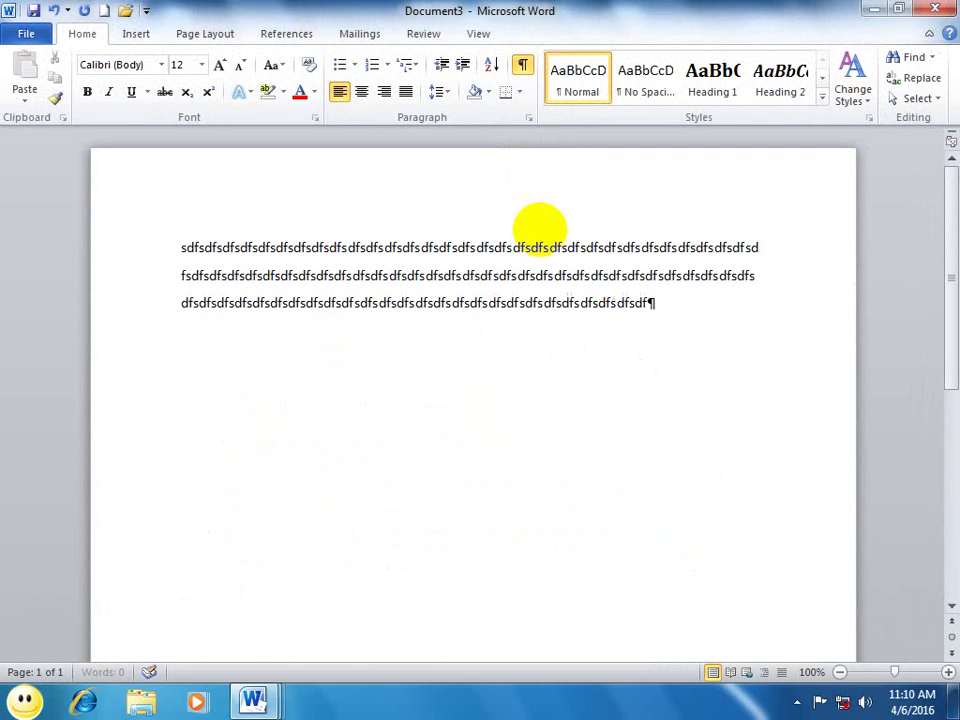
text(sdfsdfsdfsdfsdfsdfsdf)
key(Return)
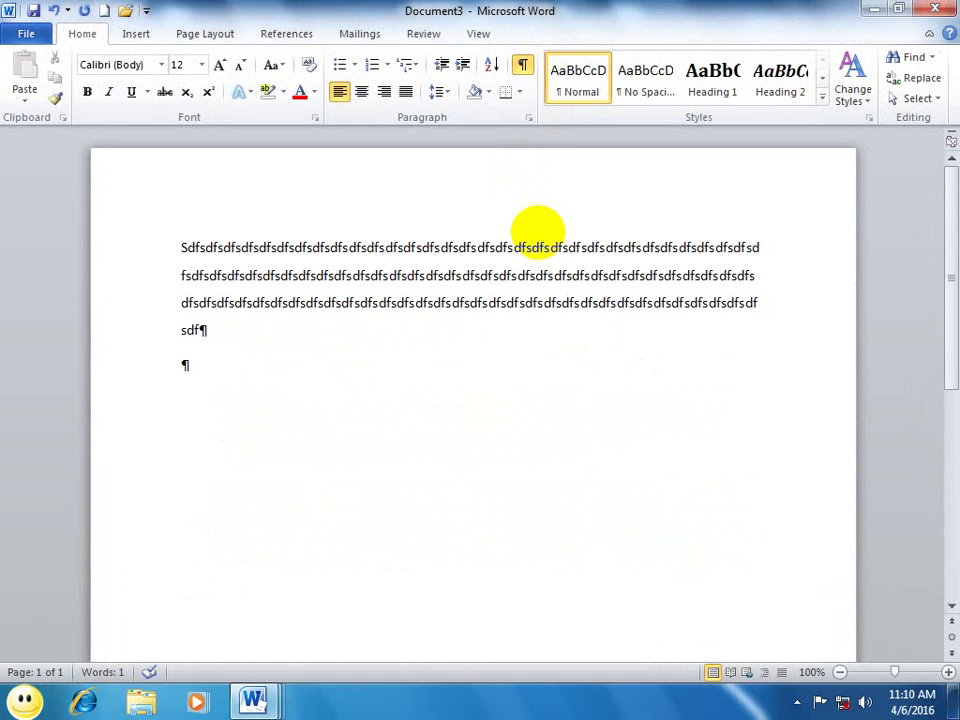
text(hhhhhhhhhhhhhhhhhhhhhhhhhhhhhhhh)
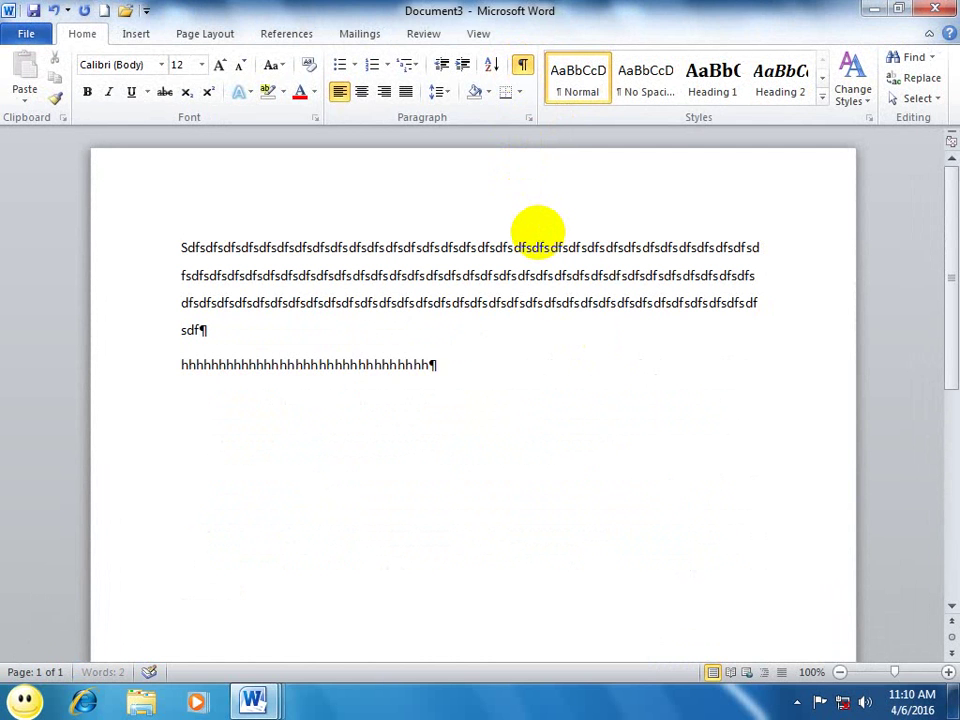
text(hhhhhhhhhhhhhhhhhhhhhhhhhhhhhhhhhhhhhhhhhhhhhhh)
key(Return)
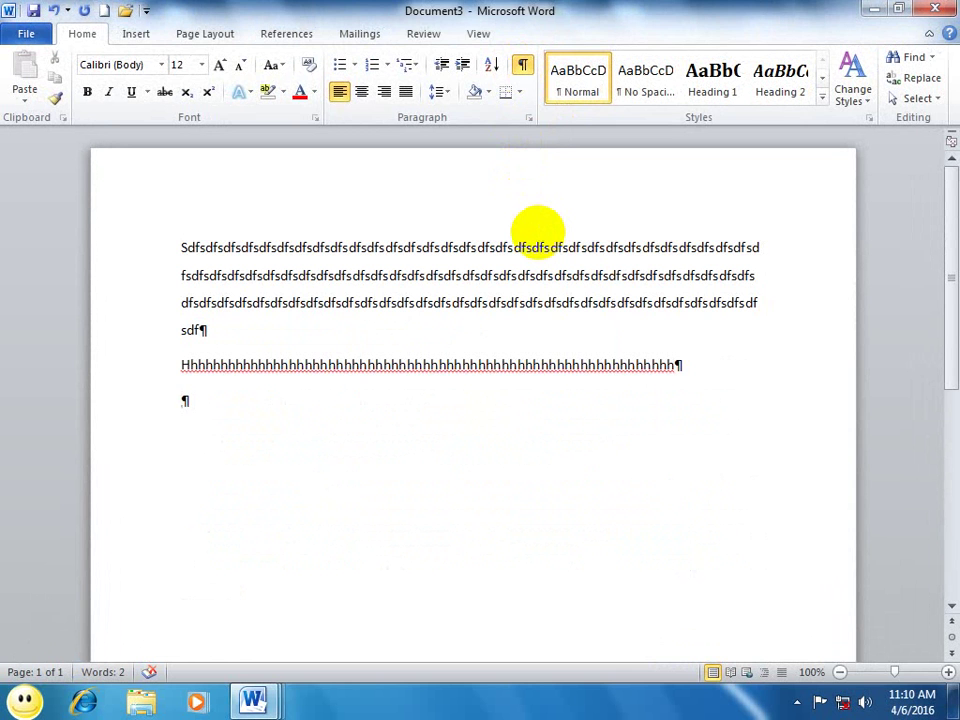
click(521, 64)
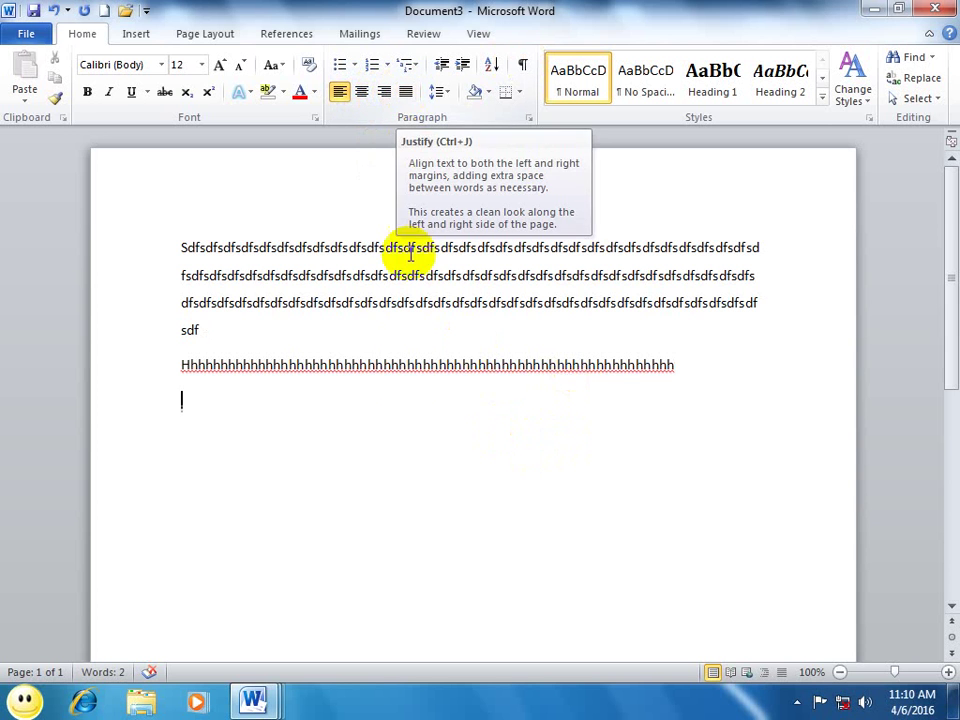
- Create a new document and generate three paragraphs of sample text with =rand()
key(ctrl+n)
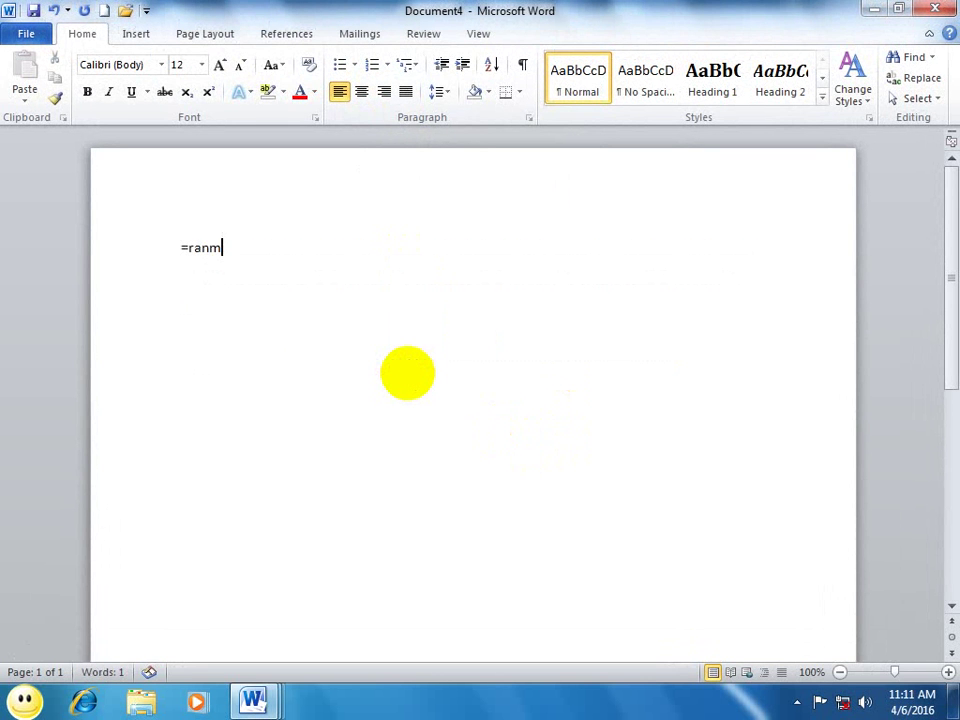
text())
key(Return)
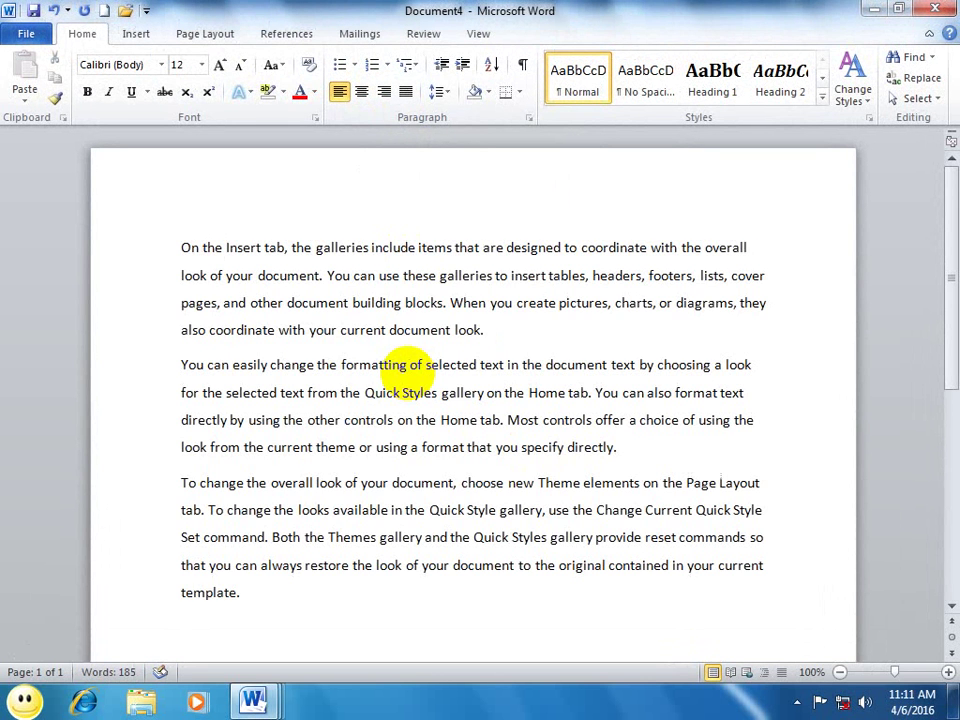
- Select all the sample text and remove the space before its paragraphs
drag(258, 600, 118, 260)
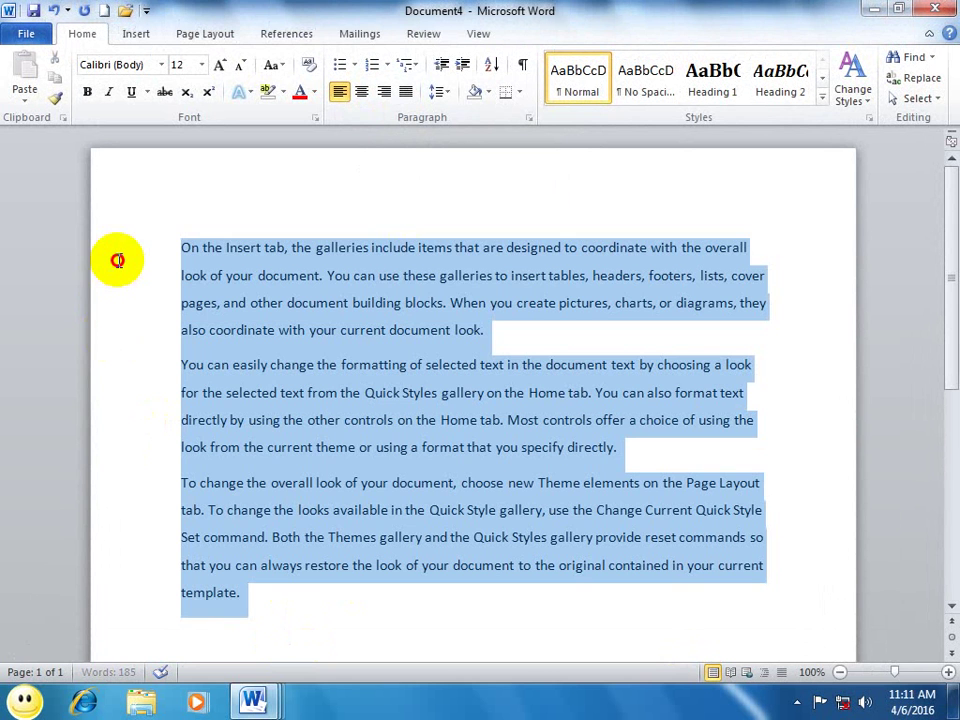
click(446, 93)
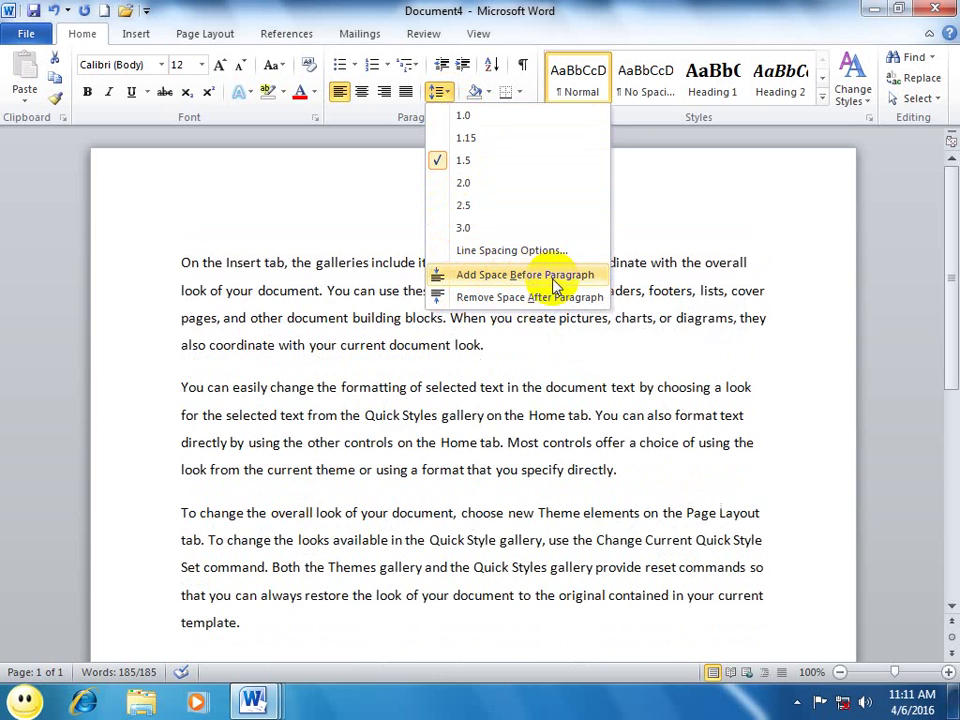
key(Escape)
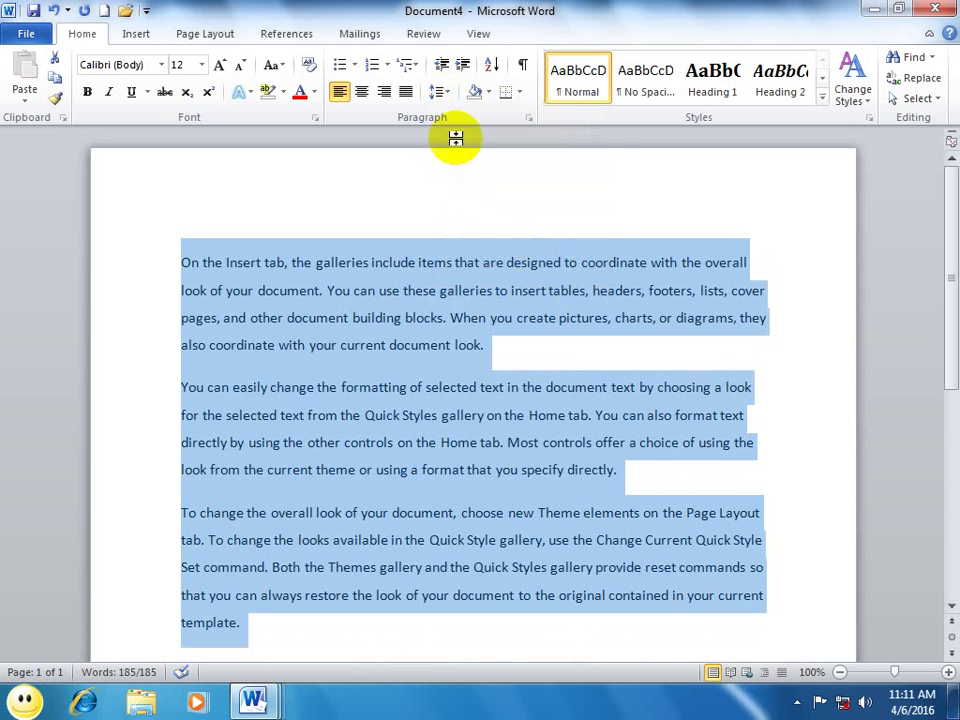
click(447, 92)
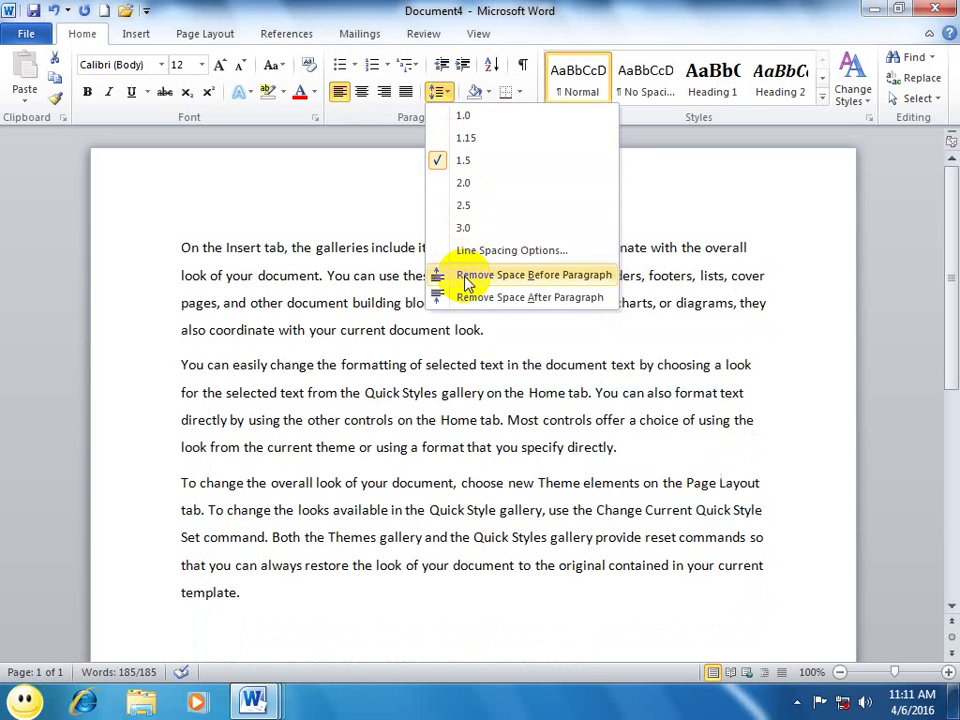
click(465, 276)
click(487, 92)
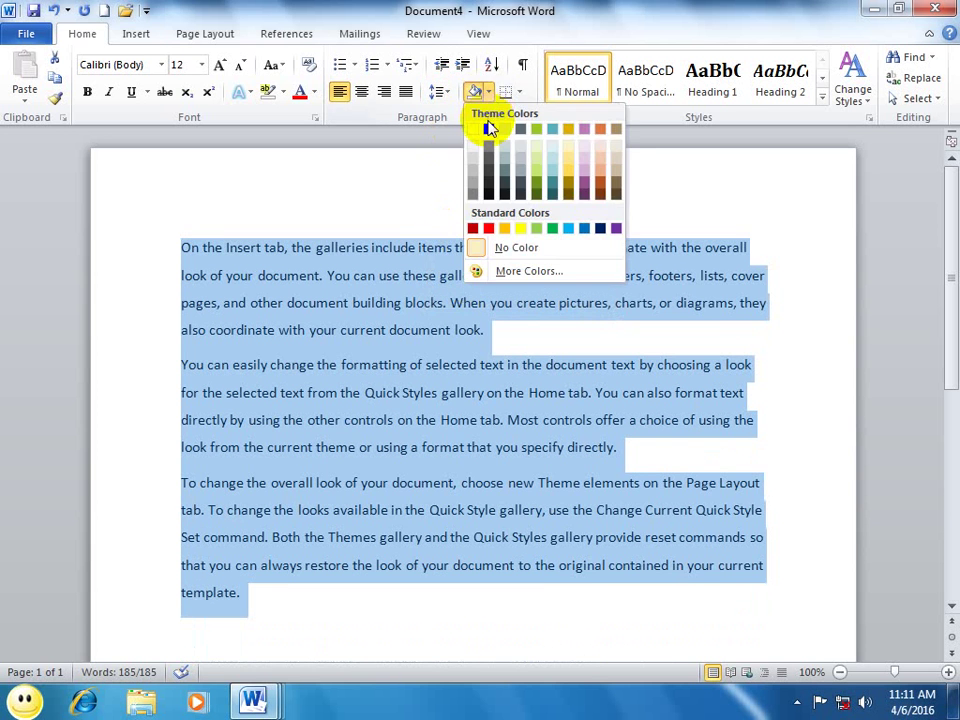
click(440, 92)
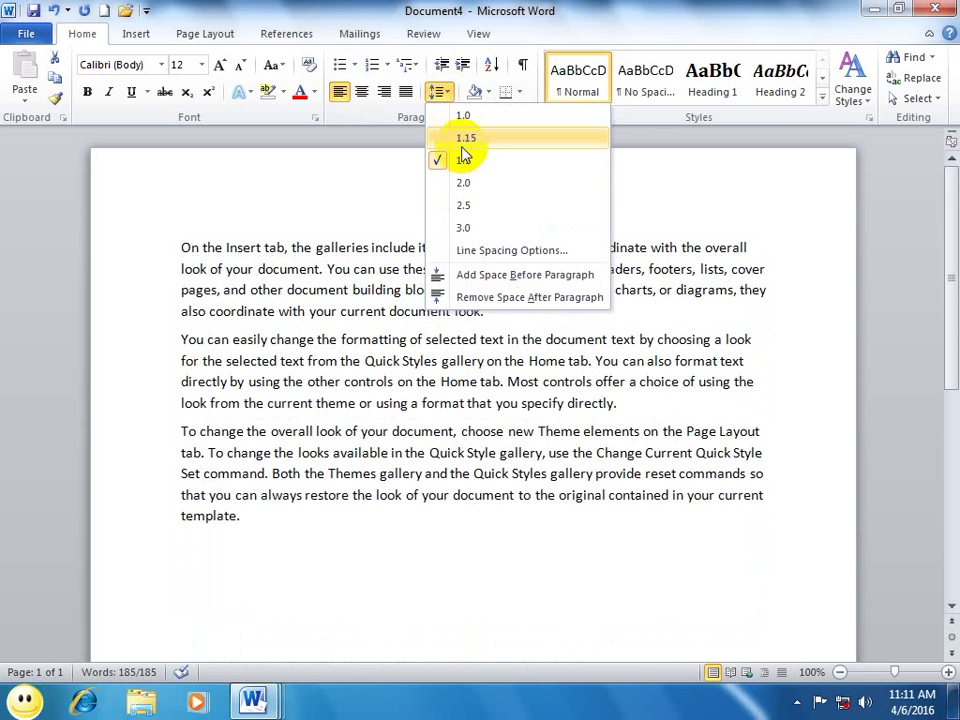
key(ctrl+a)
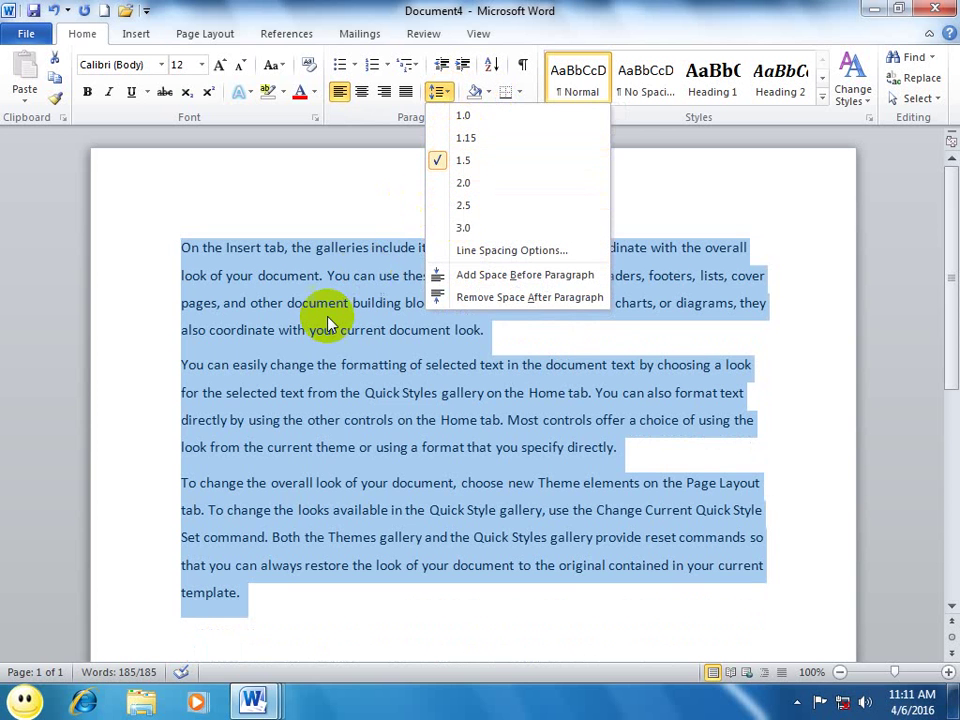
key(Escape)
- Cycle the line spacing through 1.0, 2.0 and 1.5 with Ctrl+1, Ctrl+2, Ctrl+5, ending at 1.5
key(ctrl+1)
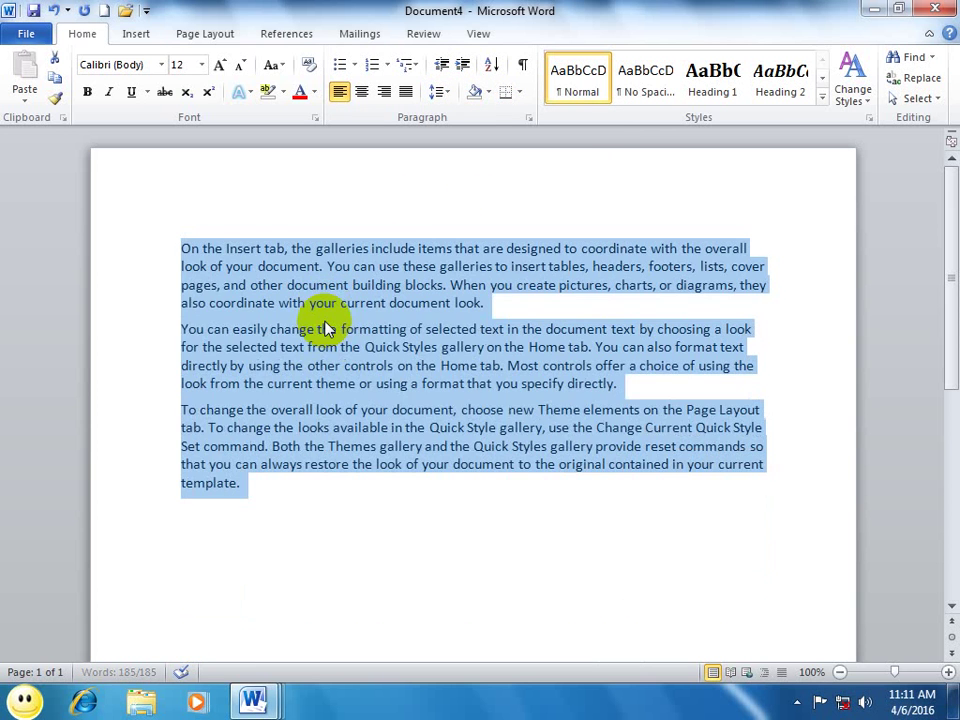
key(ctrl+2)
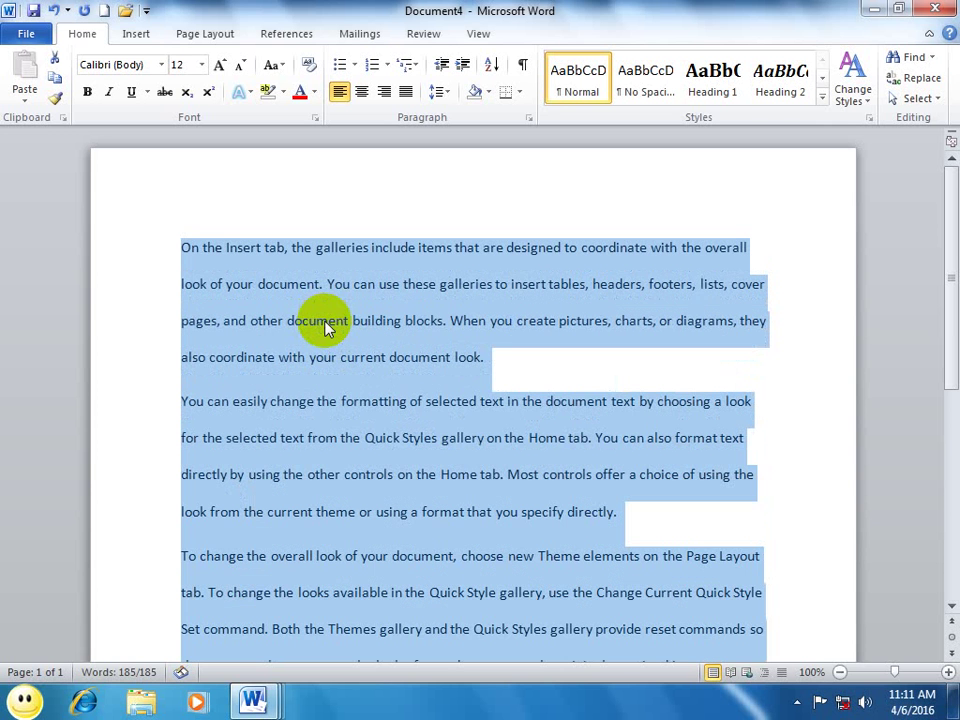
key(ctrl+5)
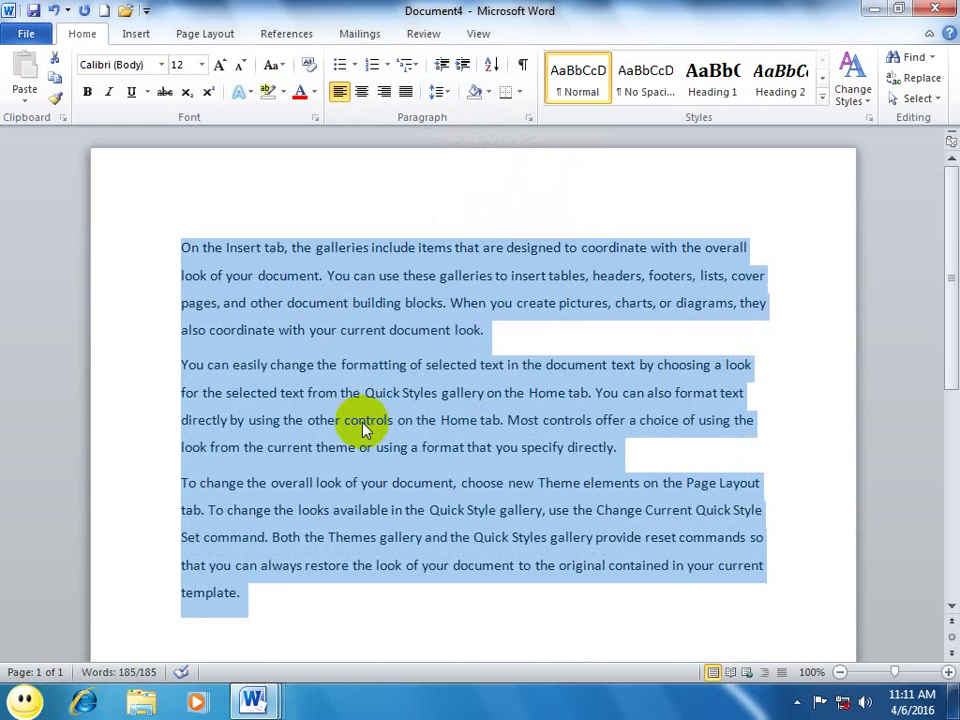
key(ctrl+1)
click(438, 91)
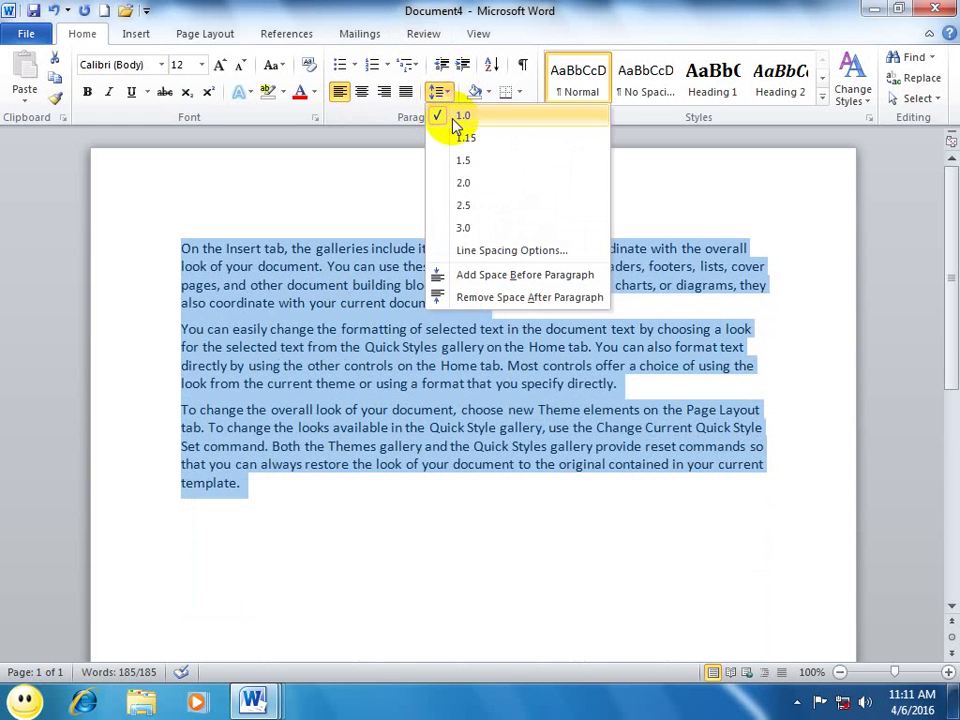
click(333, 303)
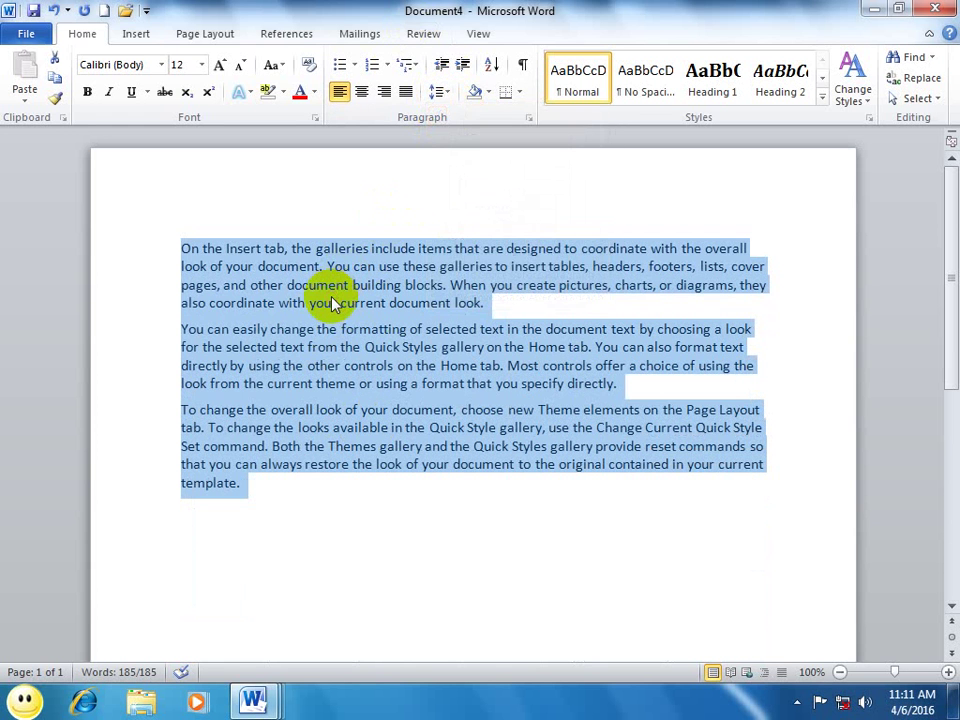
key(ctrl+2)
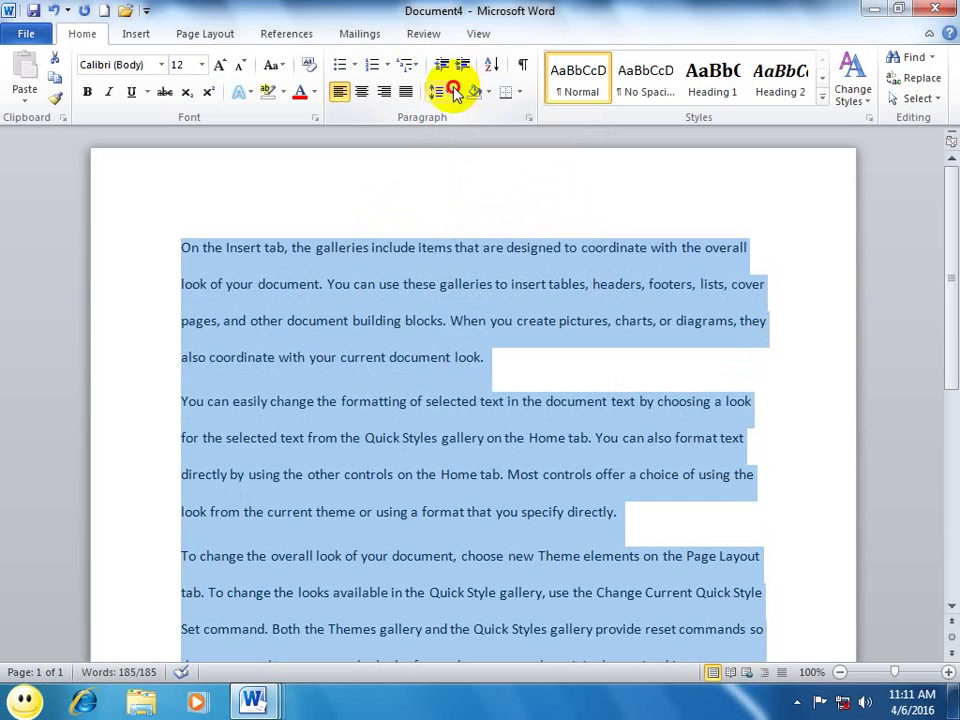
click(440, 91)
click(312, 382)
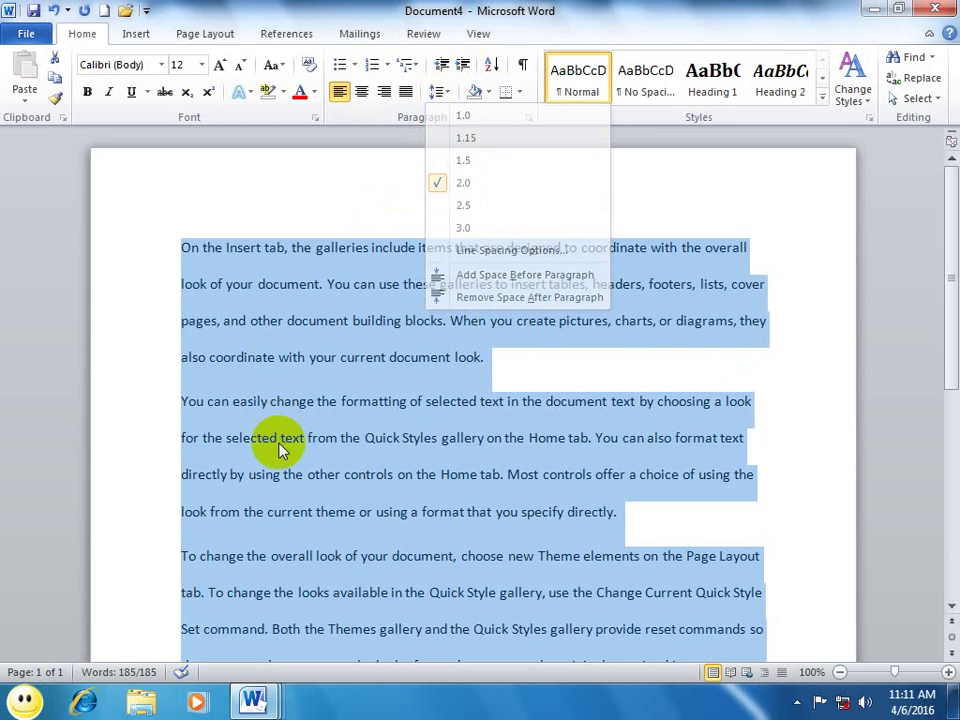
key(ctrl+5)
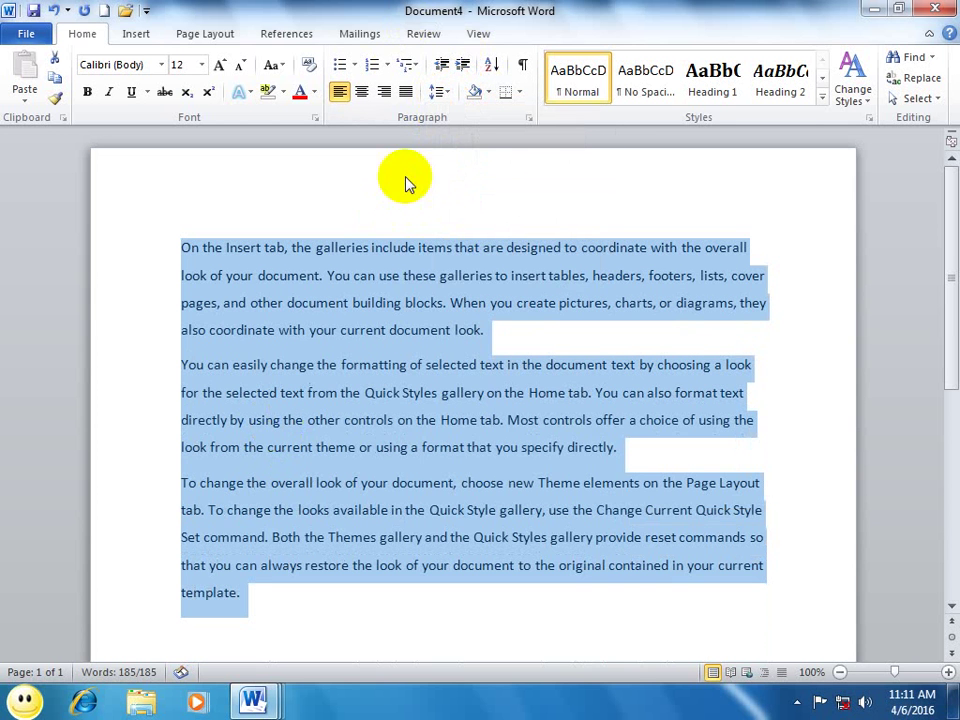
click(443, 93)
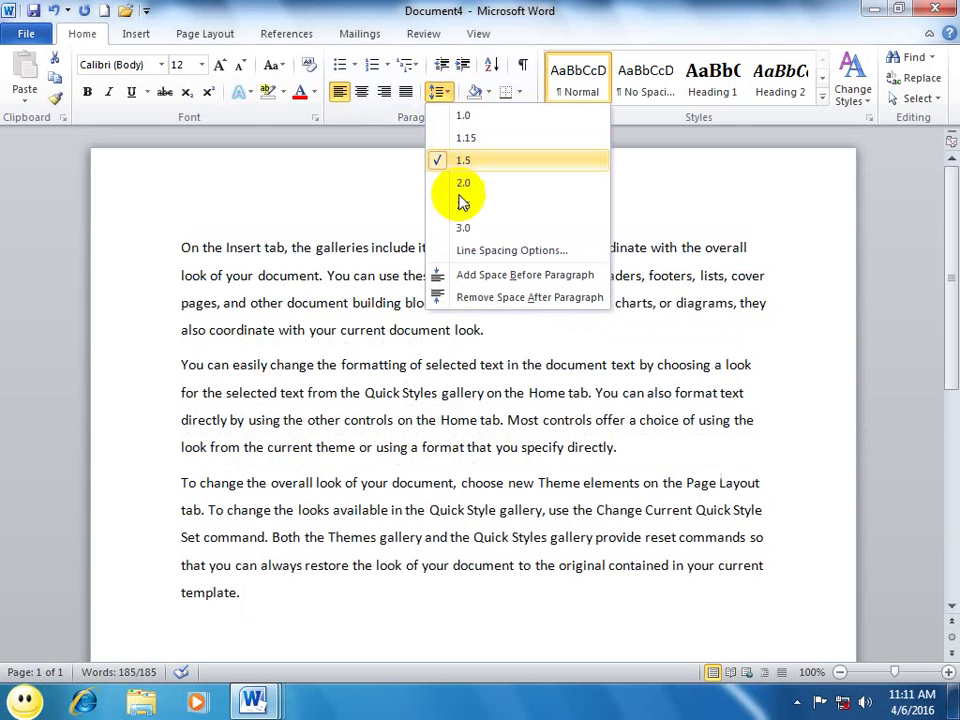
click(535, 285)
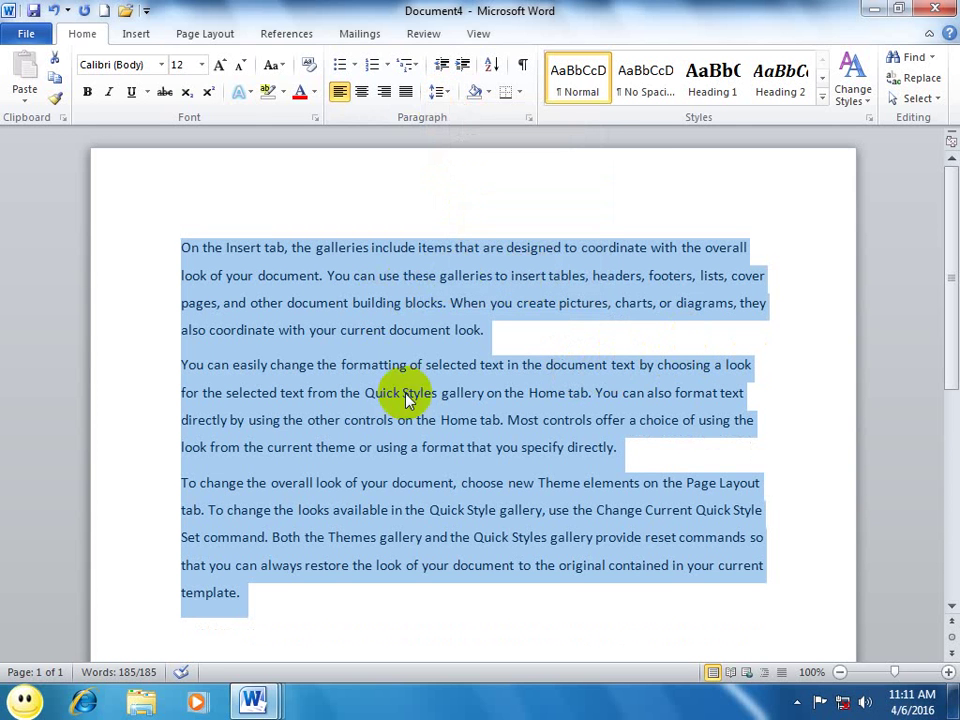
- Shade the three paragraphs light green and check it in print preview
drag(259, 595, 181, 248)
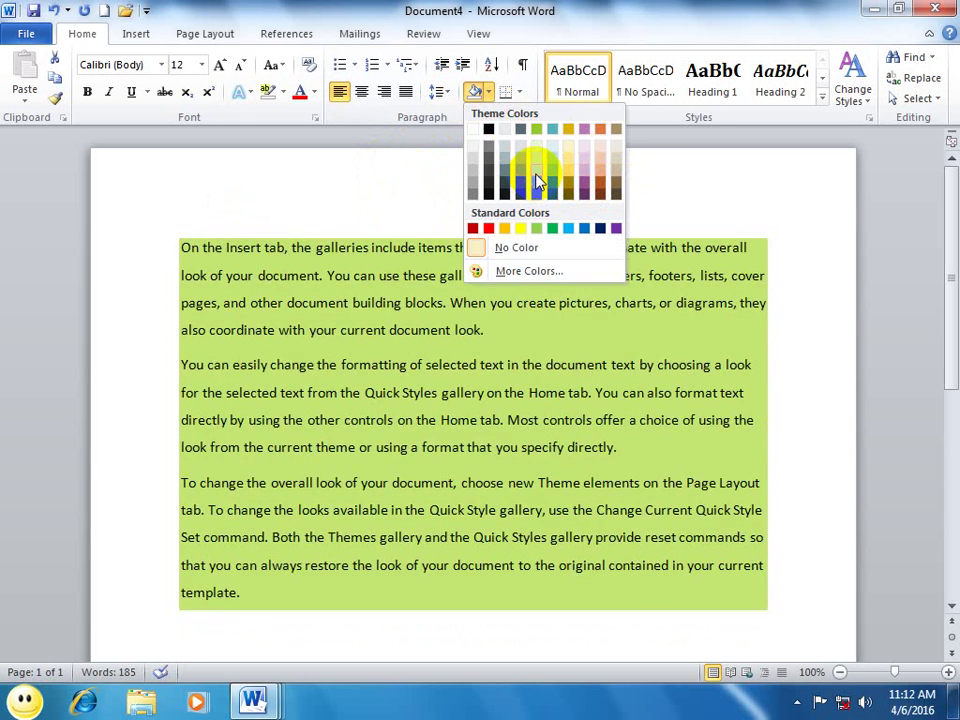
click(537, 157)
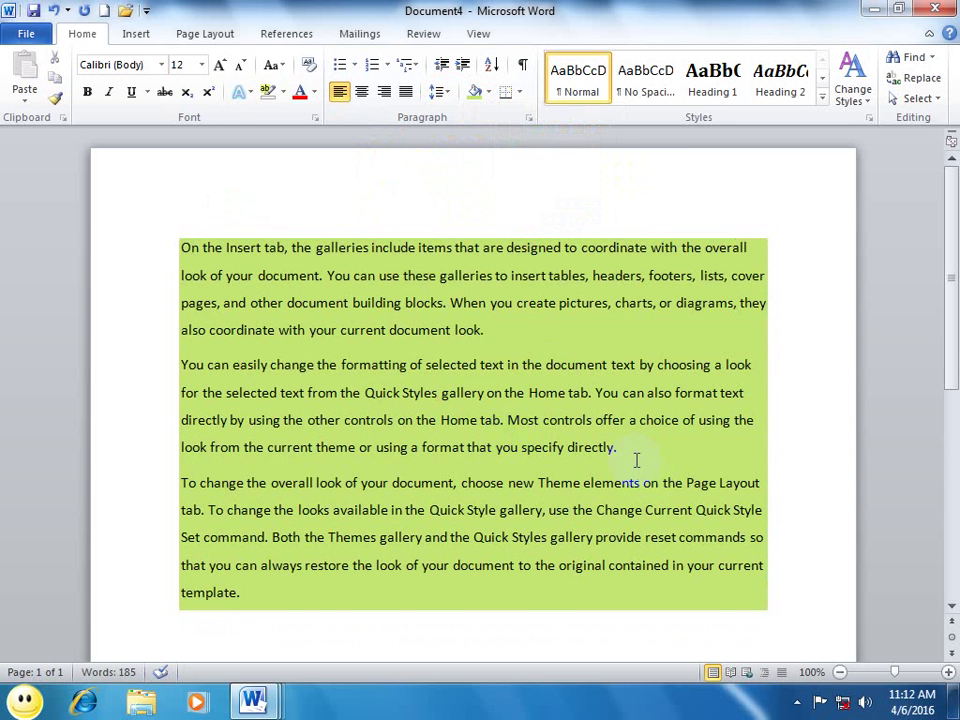
key(ctrl+p)
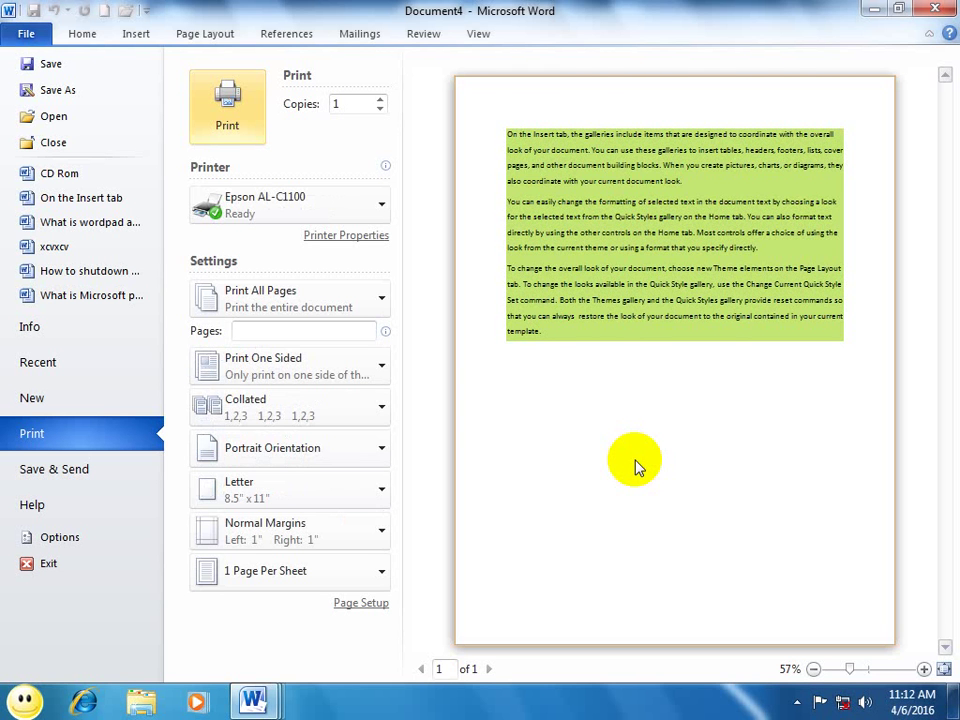
key(Escape)
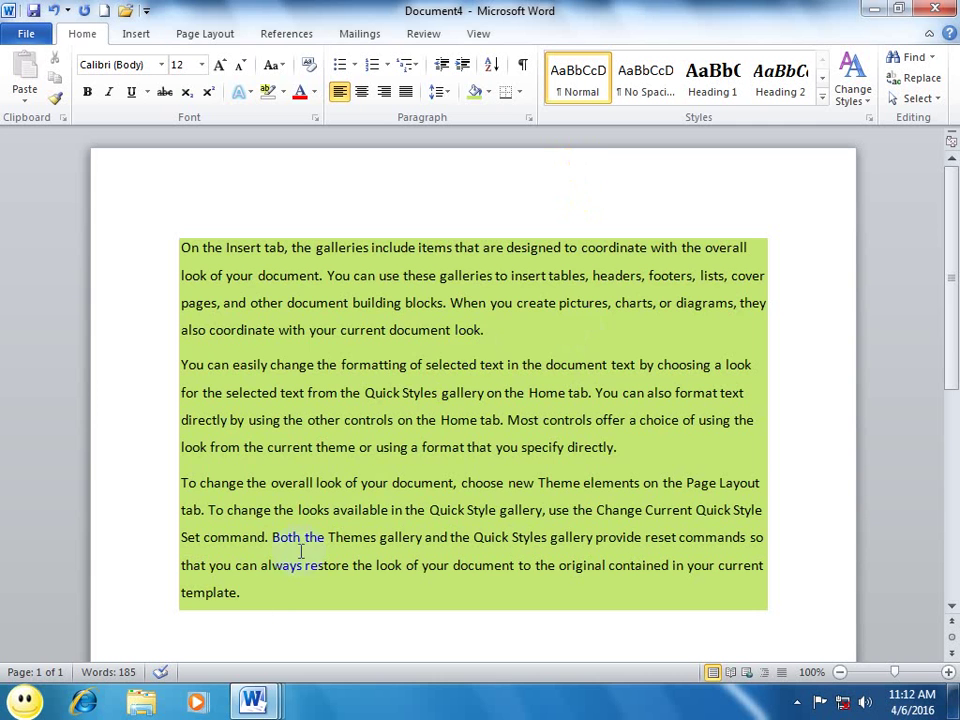
- Change the paragraph shading to a custom purple-pink colour
drag(317, 612, 174, 249)
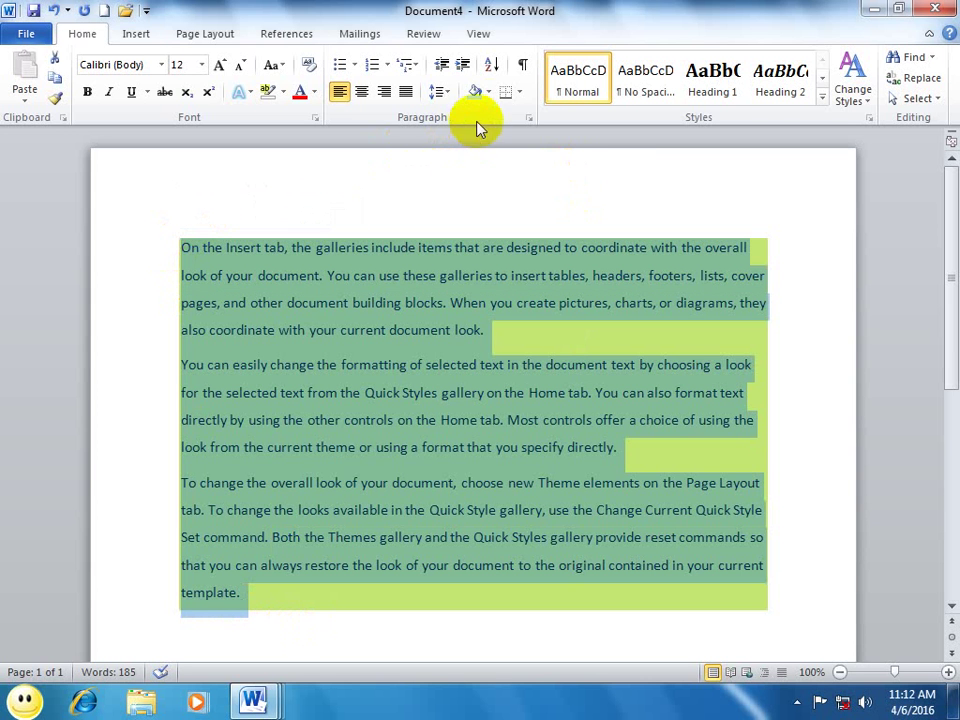
click(488, 92)
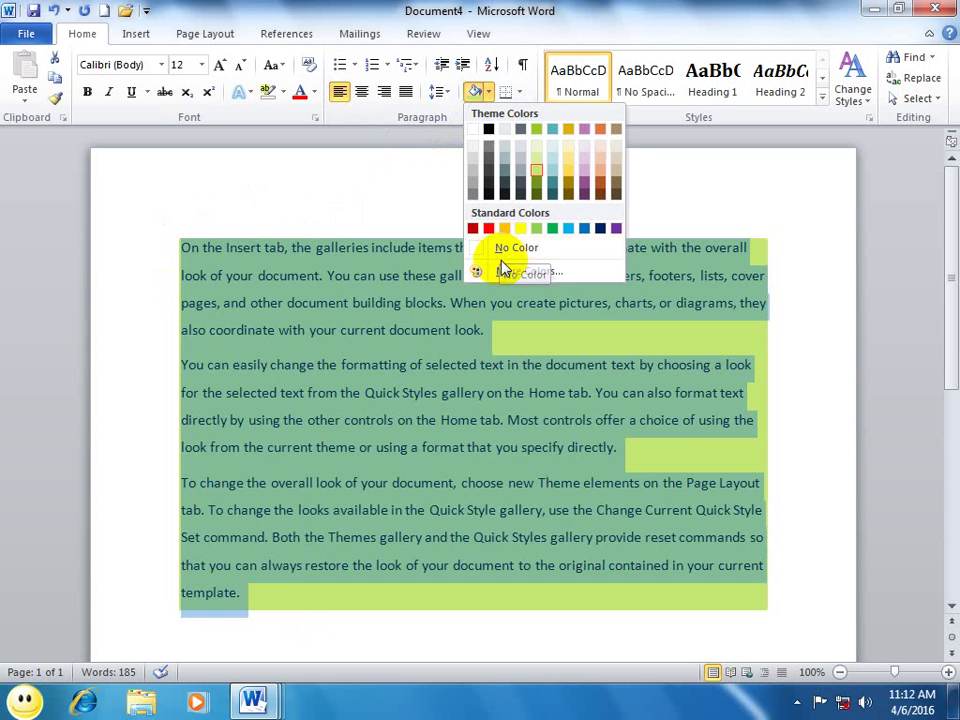
click(478, 271)
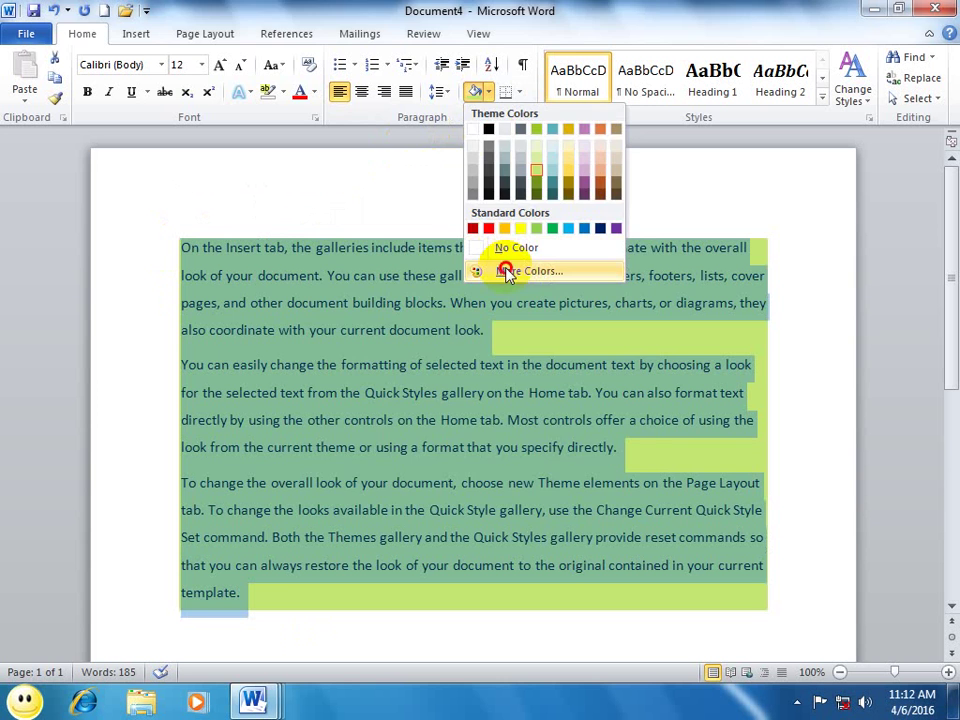
mouse_move(490, 262)
mouse_down()
mouse_move(467, 277)
mouse_move(484, 254)
mouse_up()
click(575, 205)
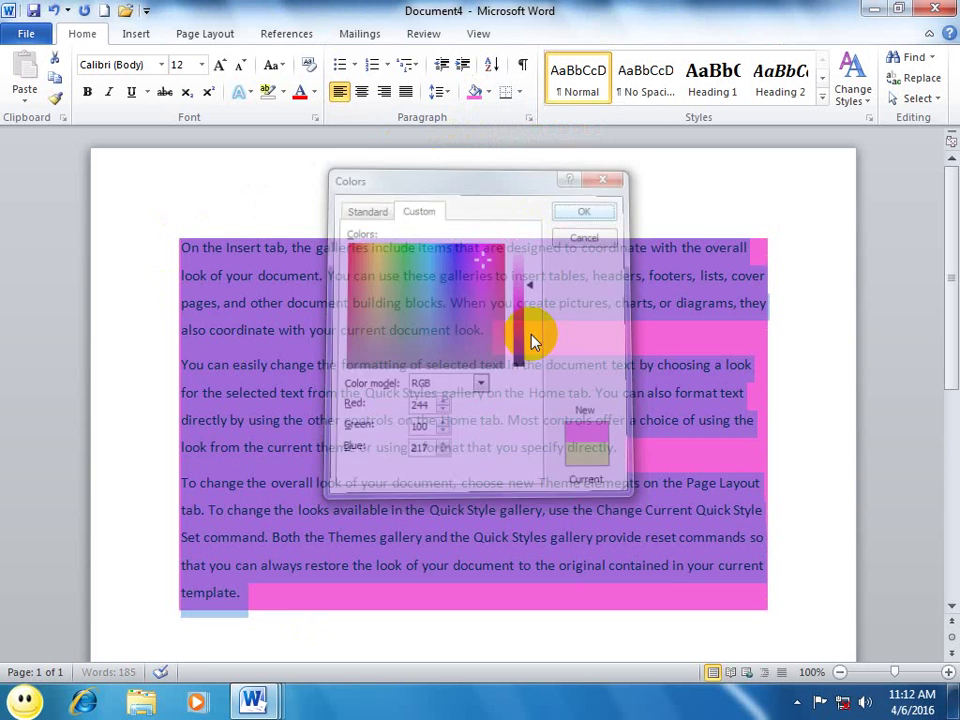
click(522, 364)
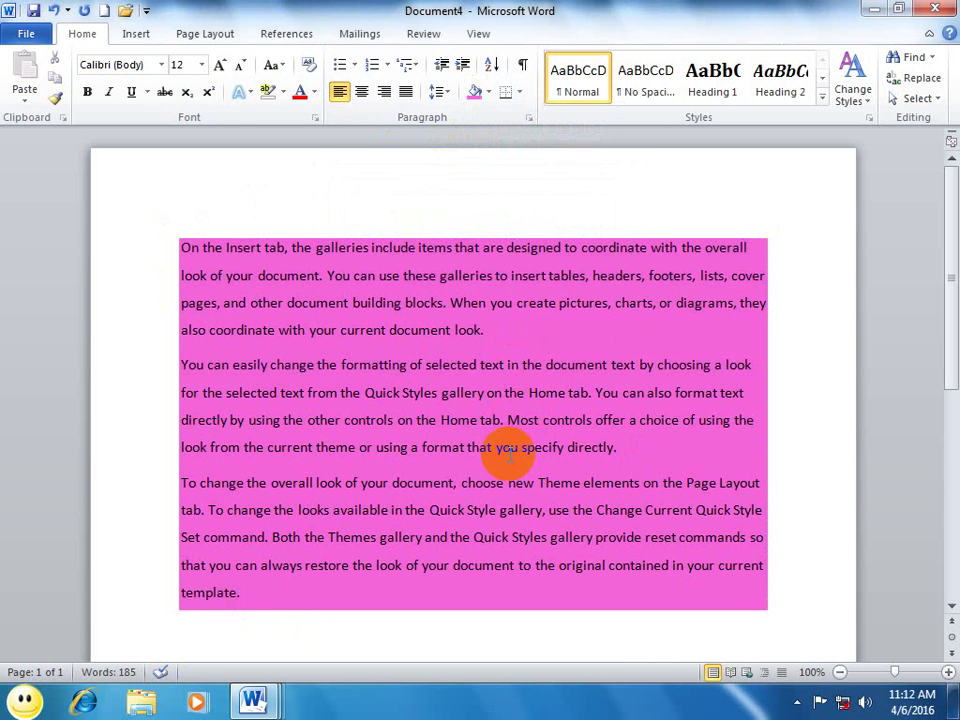
- Set the paragraph shading to No Color and reselect the three paragraphs
drag(396, 596, 160, 199)
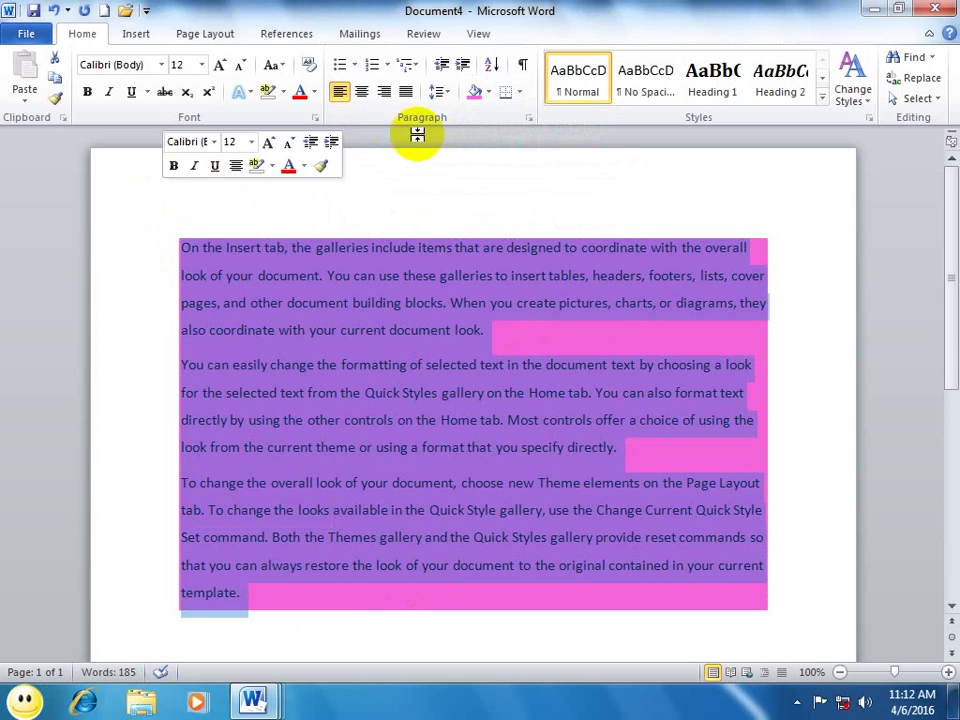
click(488, 91)
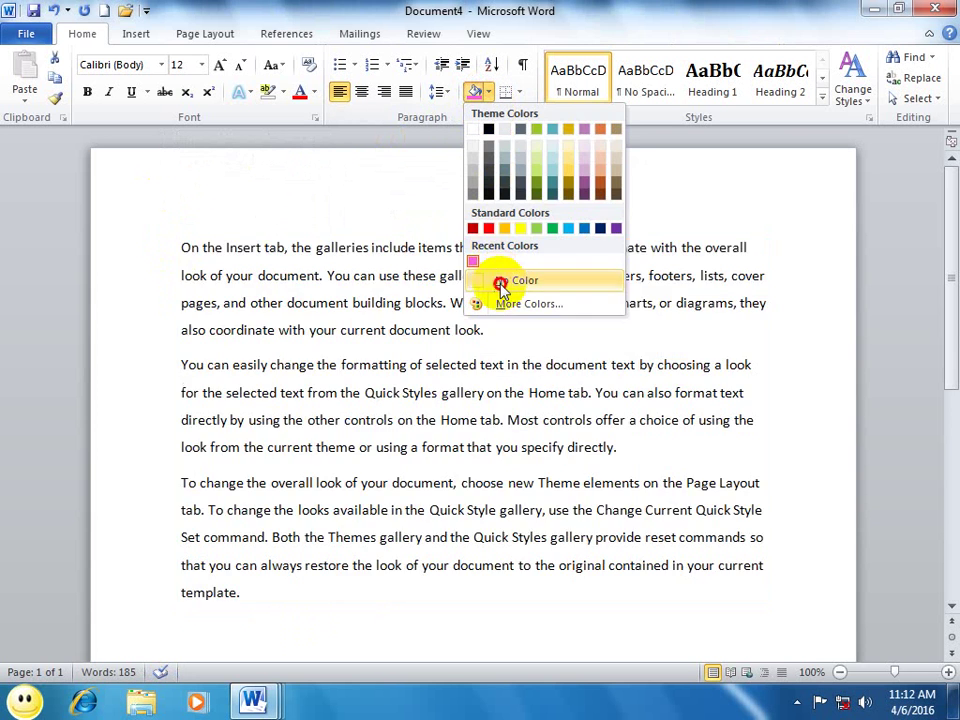
click(501, 285)
click(369, 598)
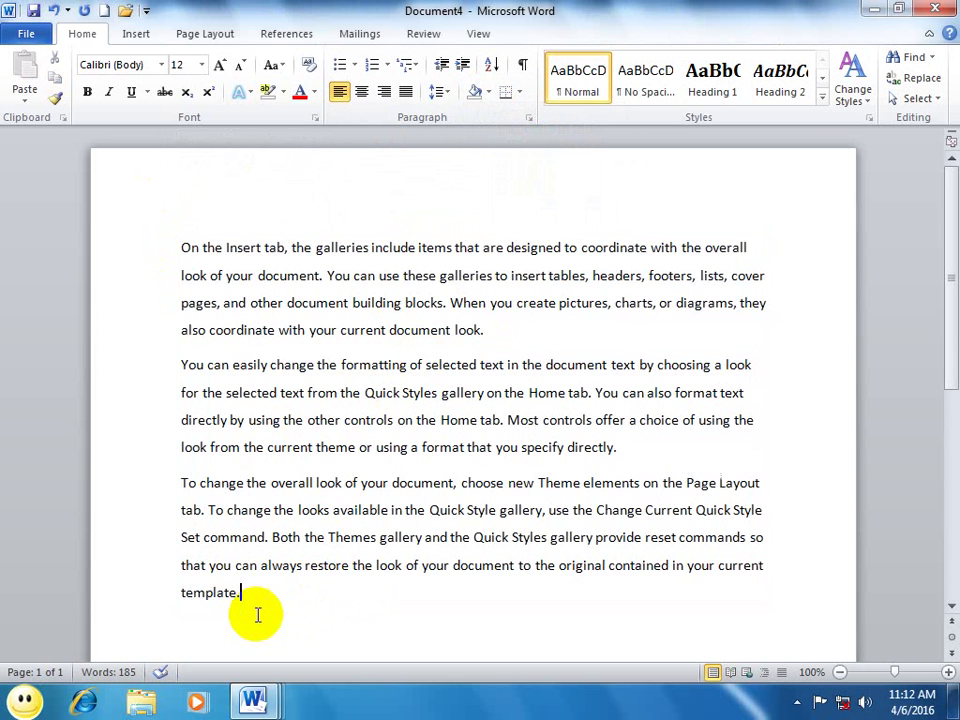
shift+click(159, 223)
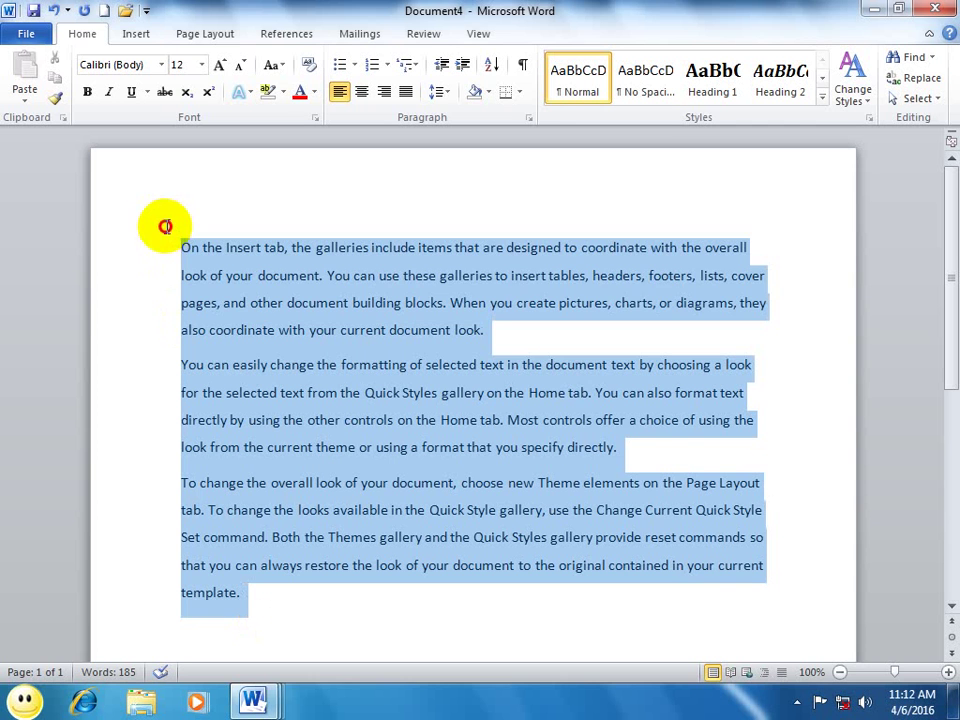
click(517, 92)
click(536, 115)
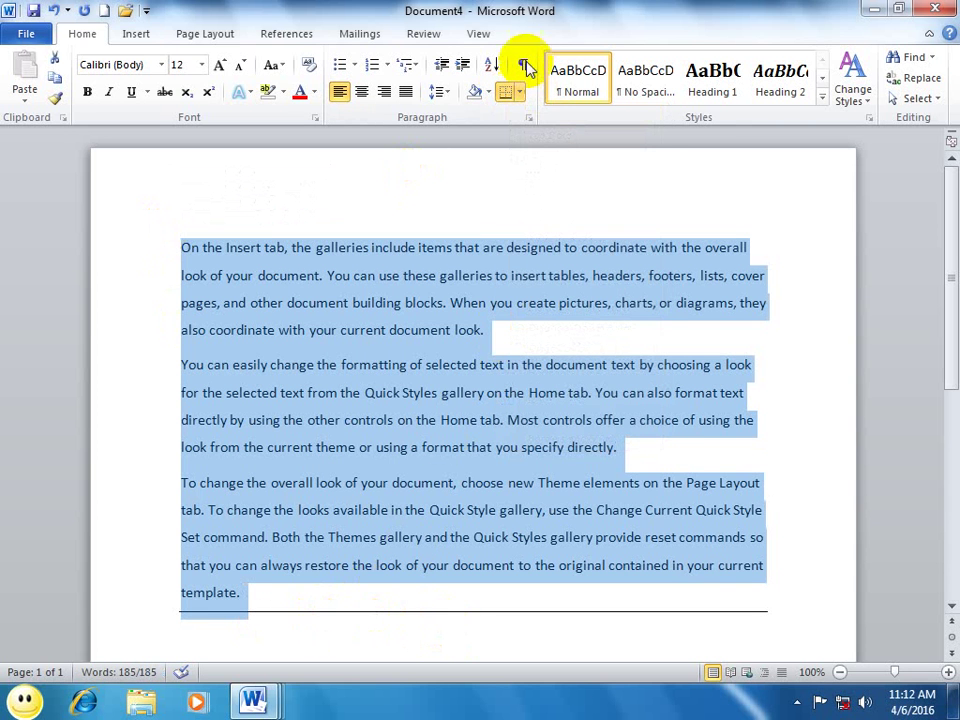
click(524, 94)
click(525, 133)
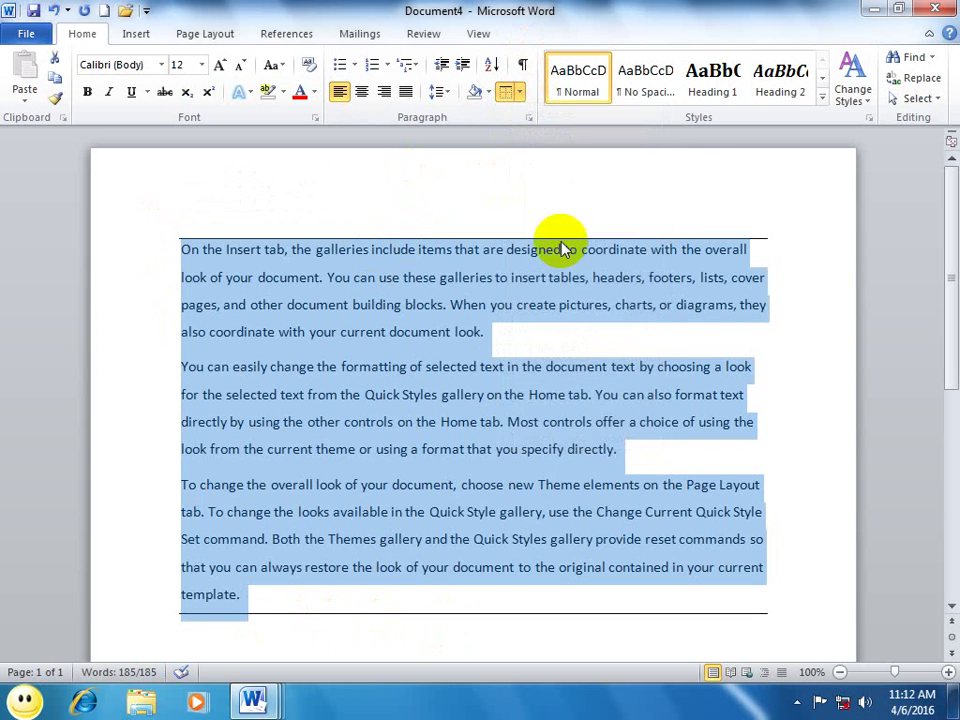
click(517, 93)
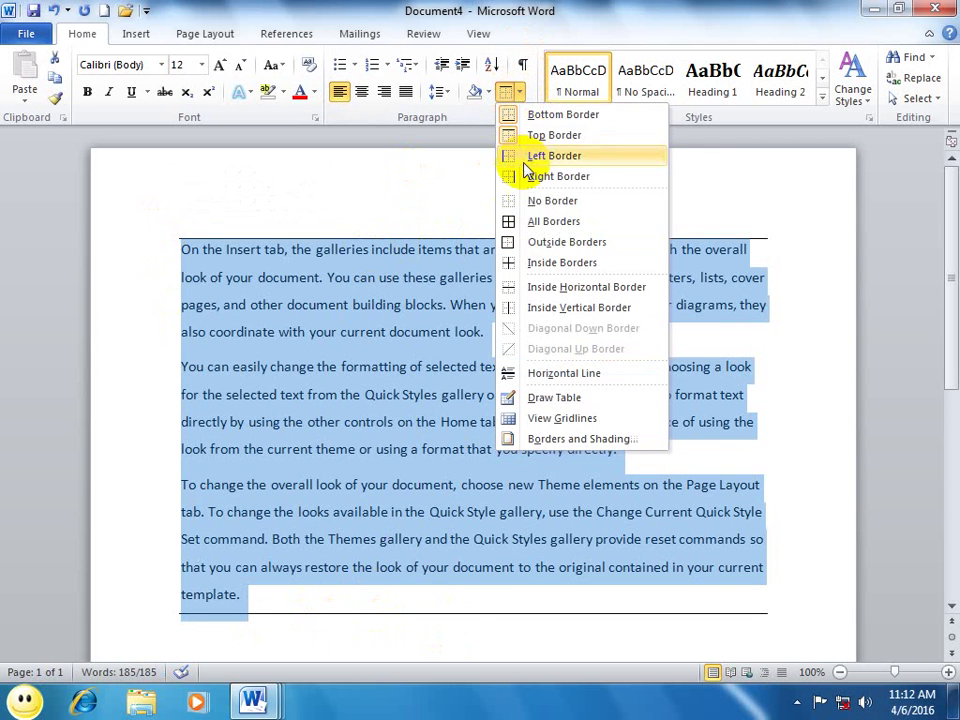
click(524, 160)
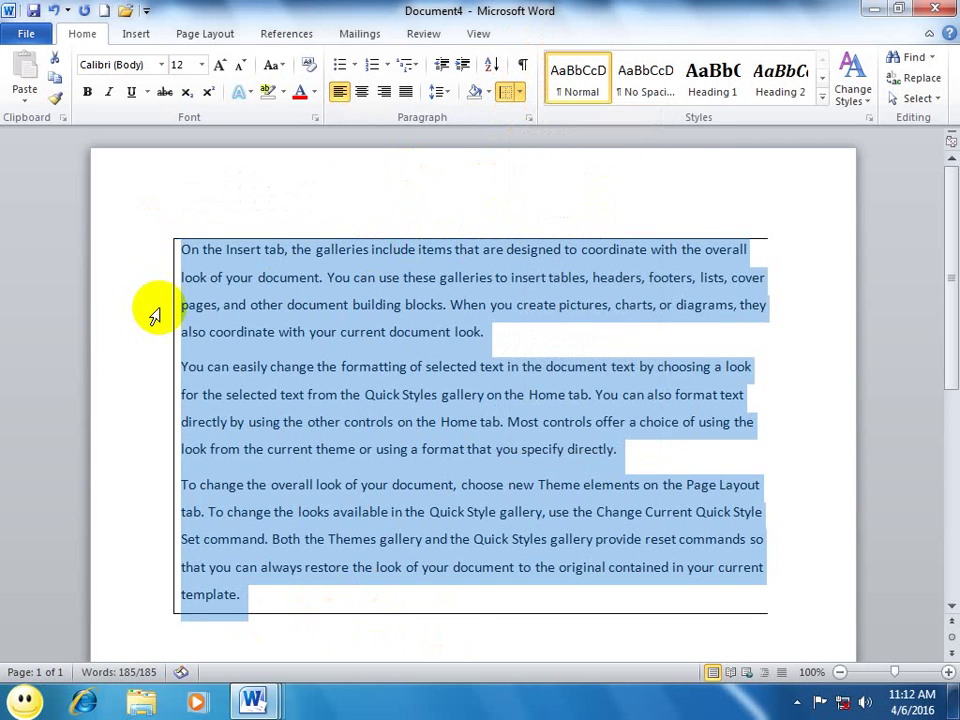
click(521, 91)
click(540, 177)
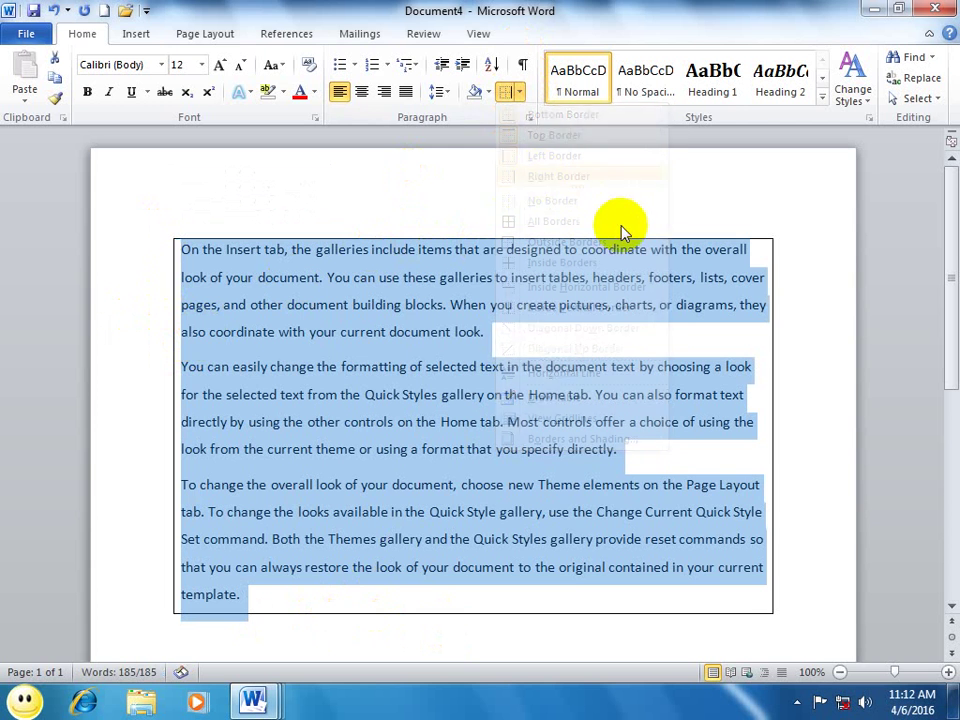
click(519, 92)
click(529, 202)
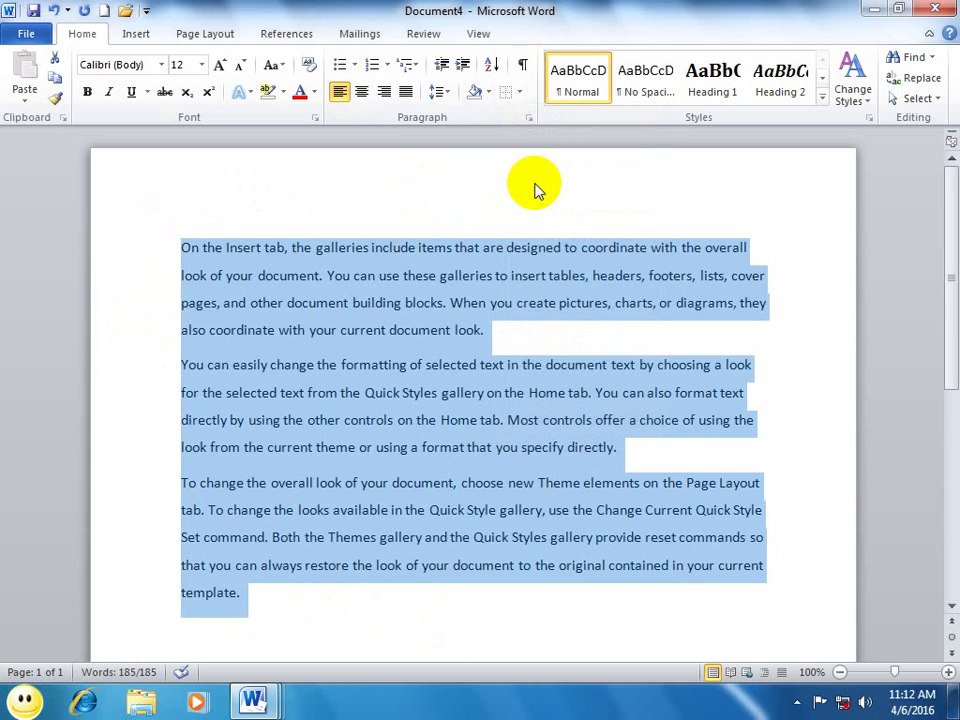
click(521, 97)
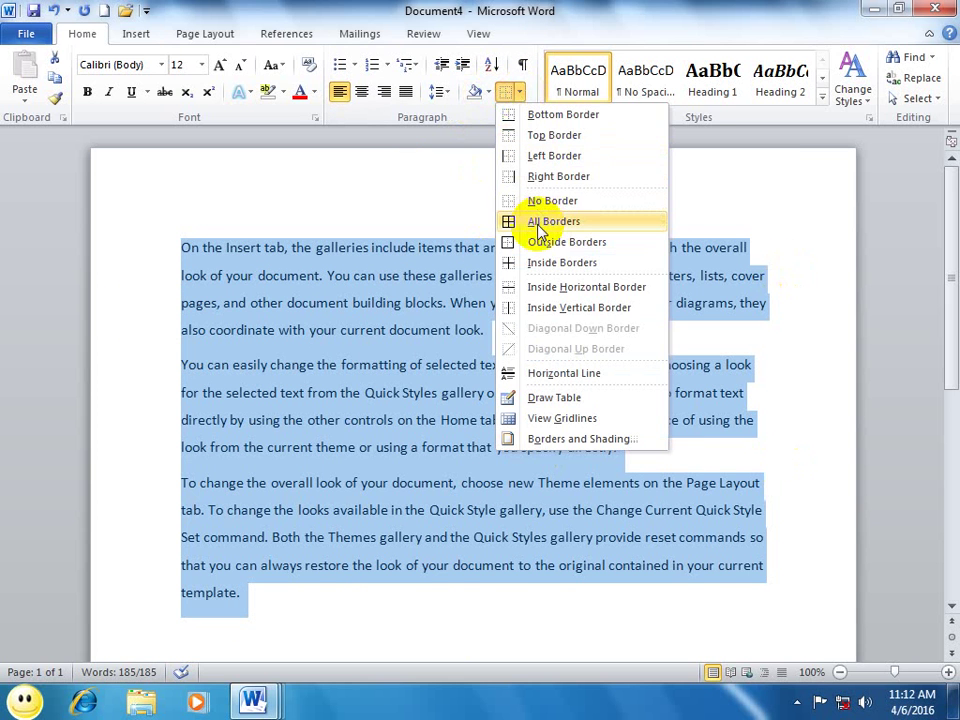
click(540, 225)
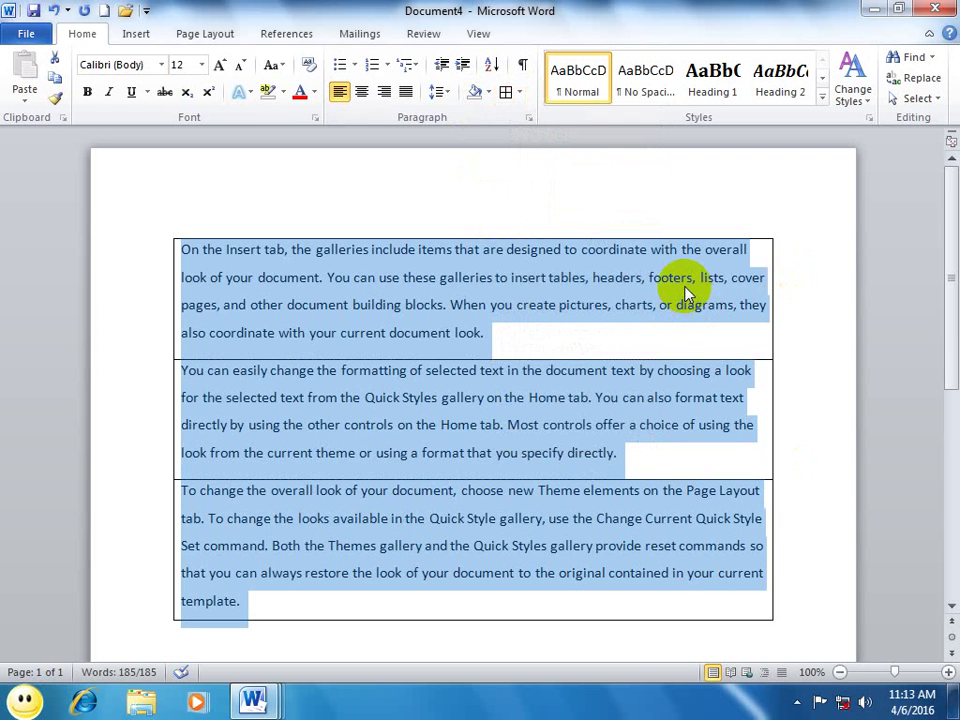
key(ctrl+z)
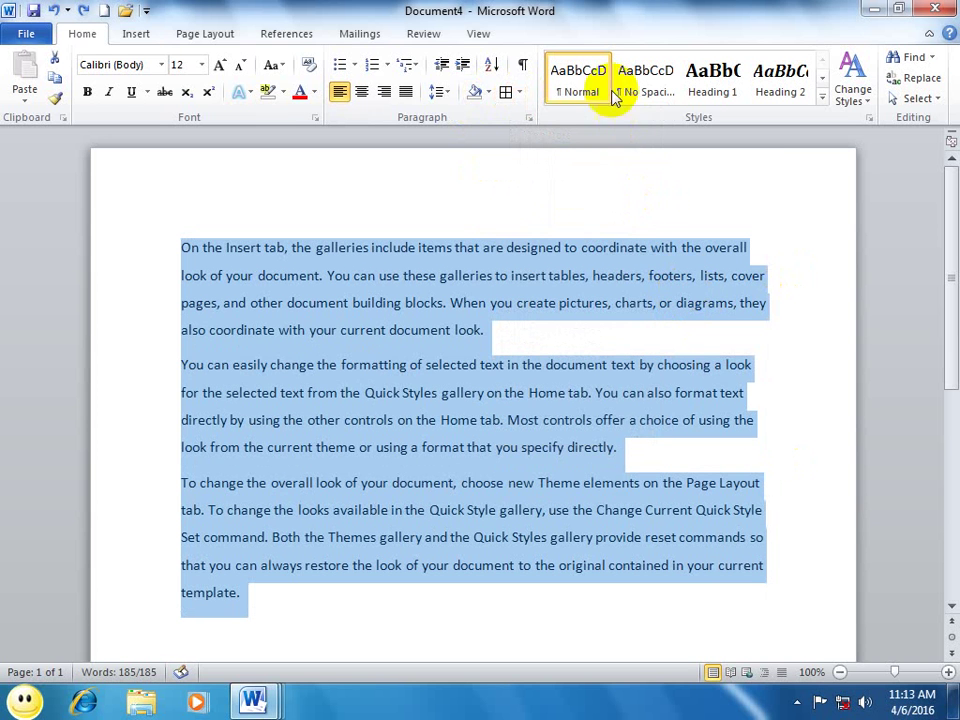
click(520, 93)
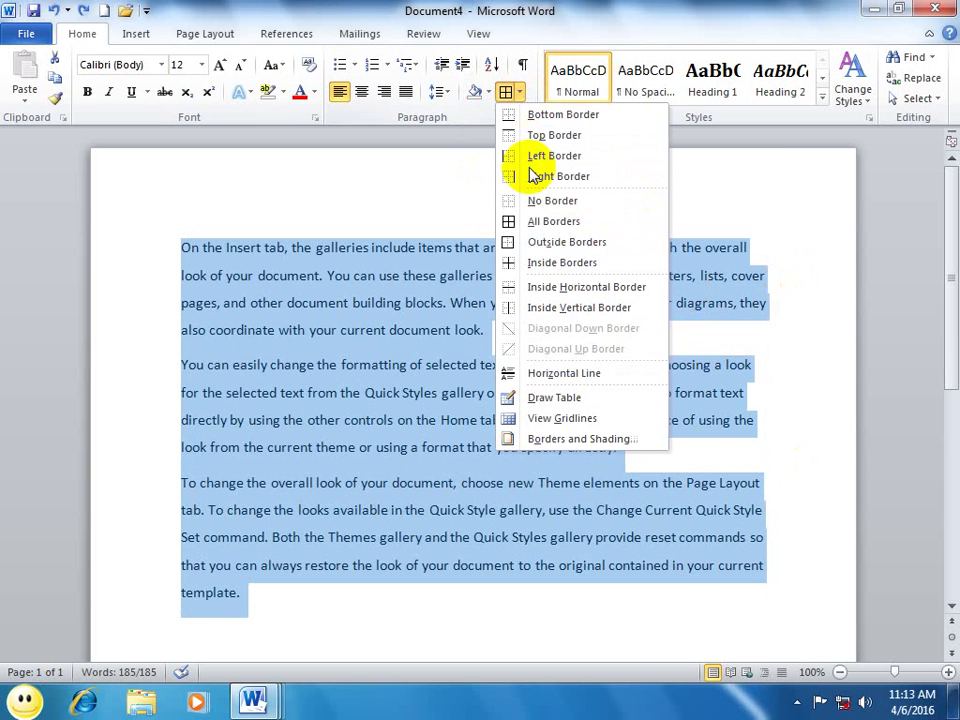
click(555, 248)
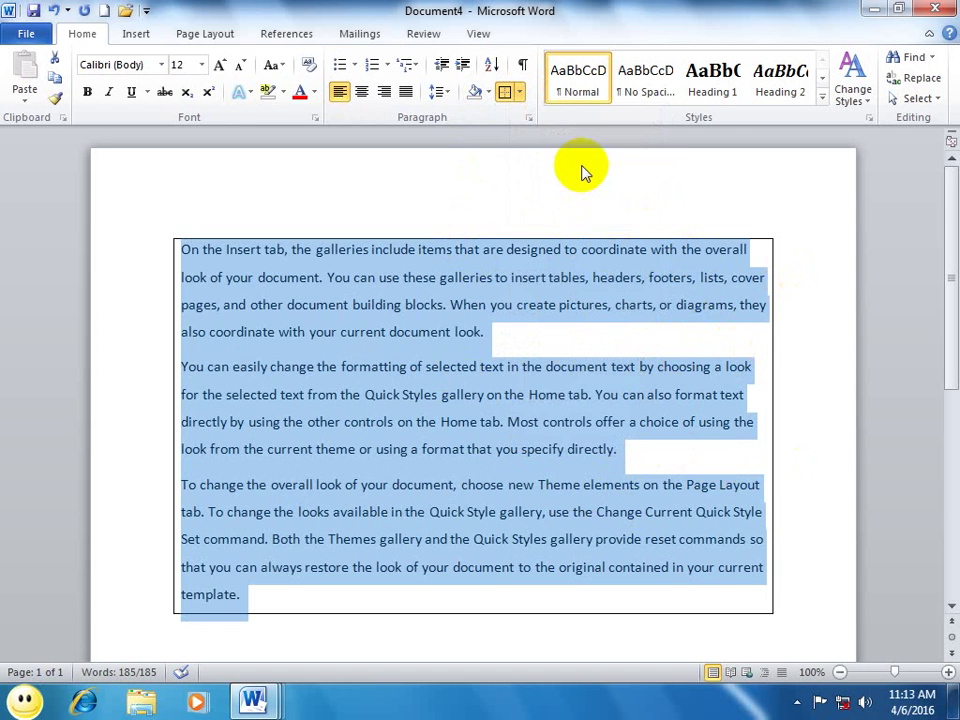
click(513, 91)
click(520, 95)
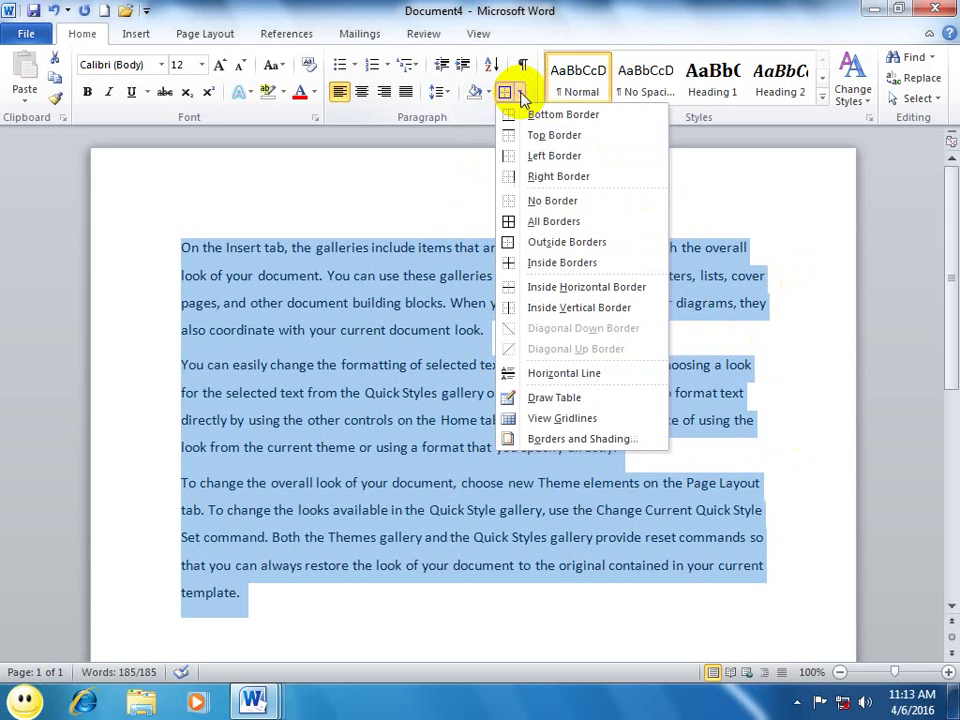
click(549, 270)
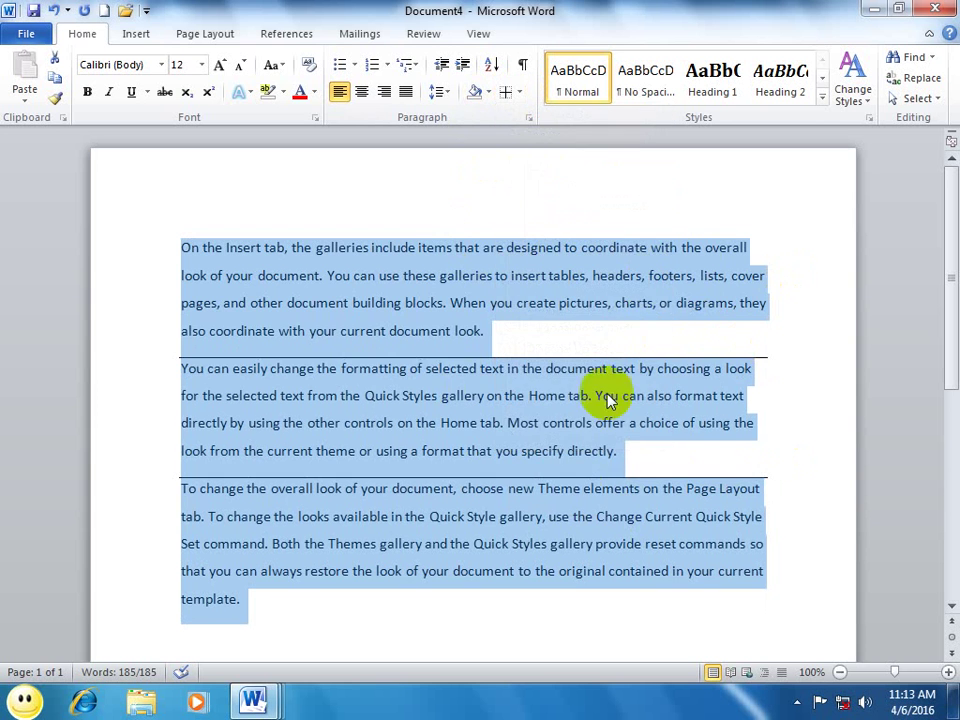
click(615, 522)
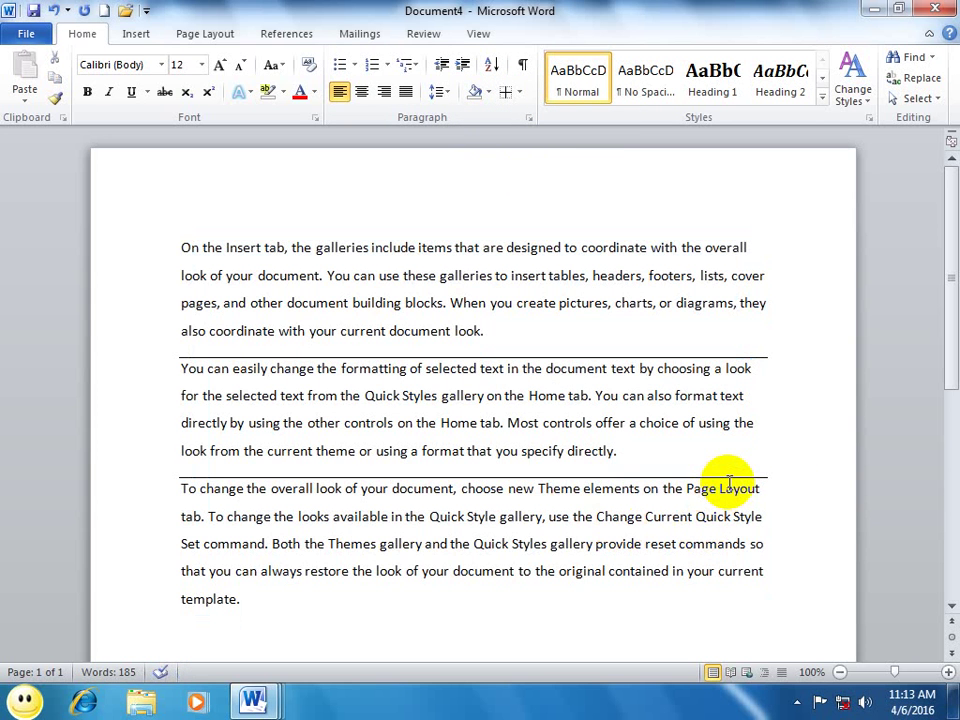
key(ctrl+a)
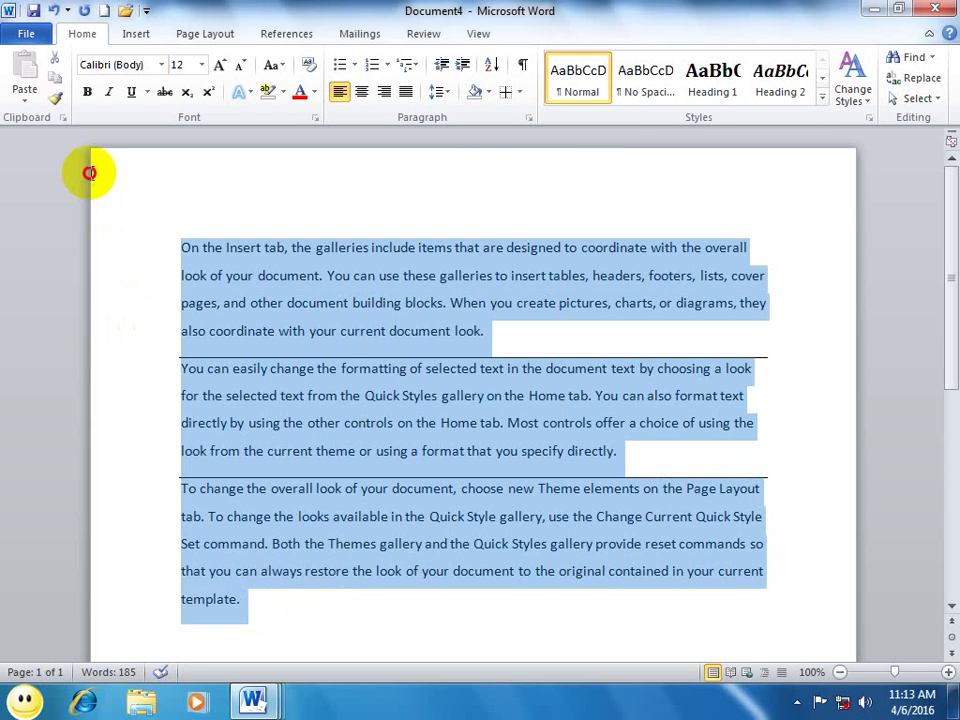
click(520, 93)
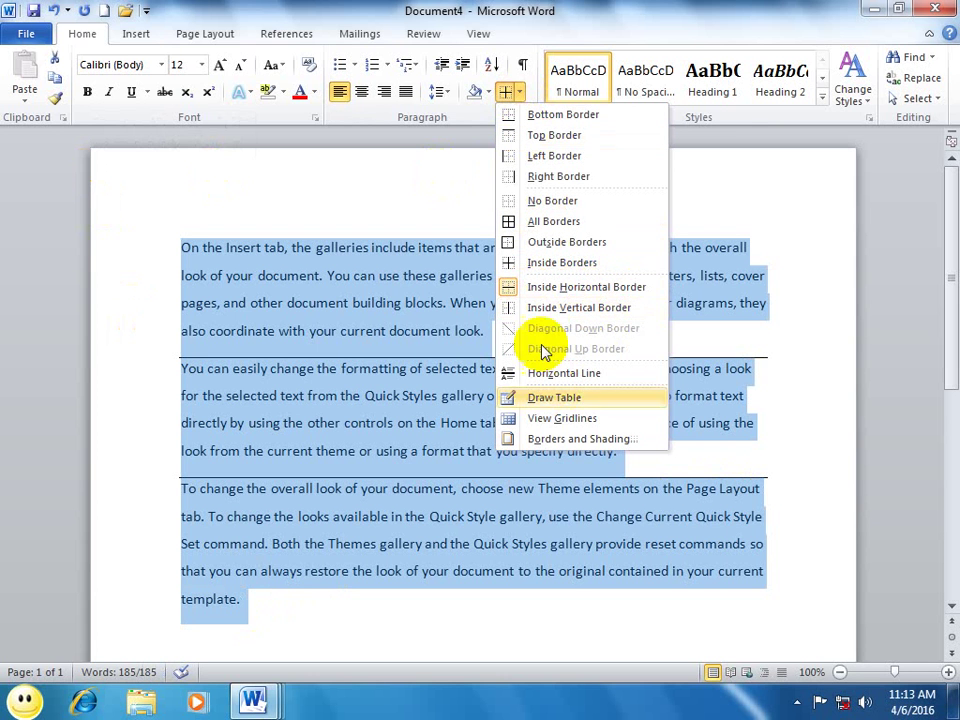
click(545, 287)
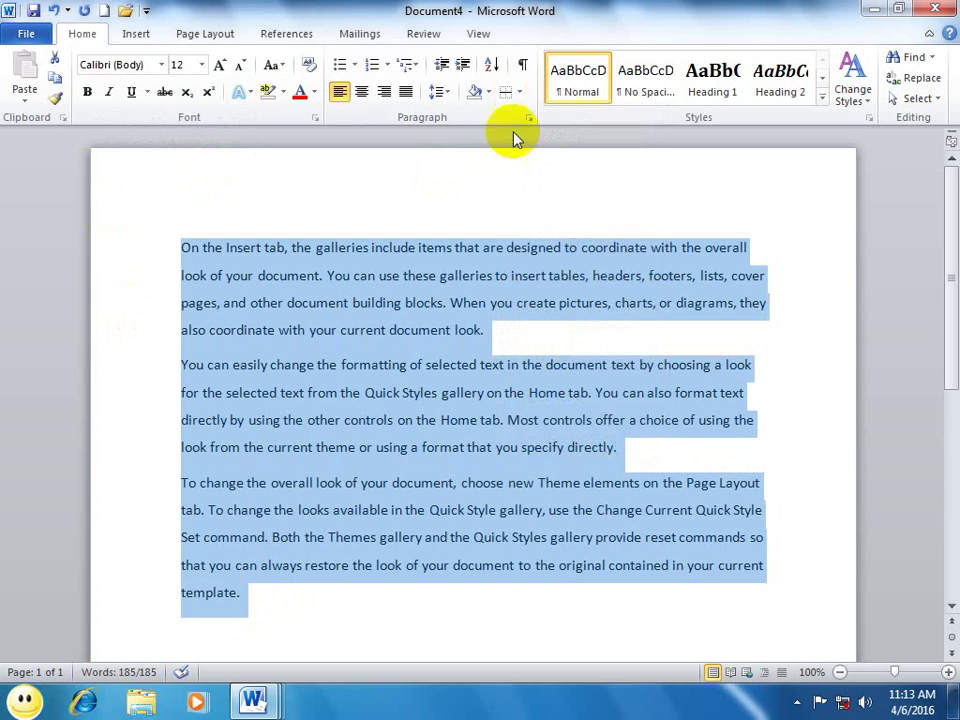
click(517, 93)
click(540, 288)
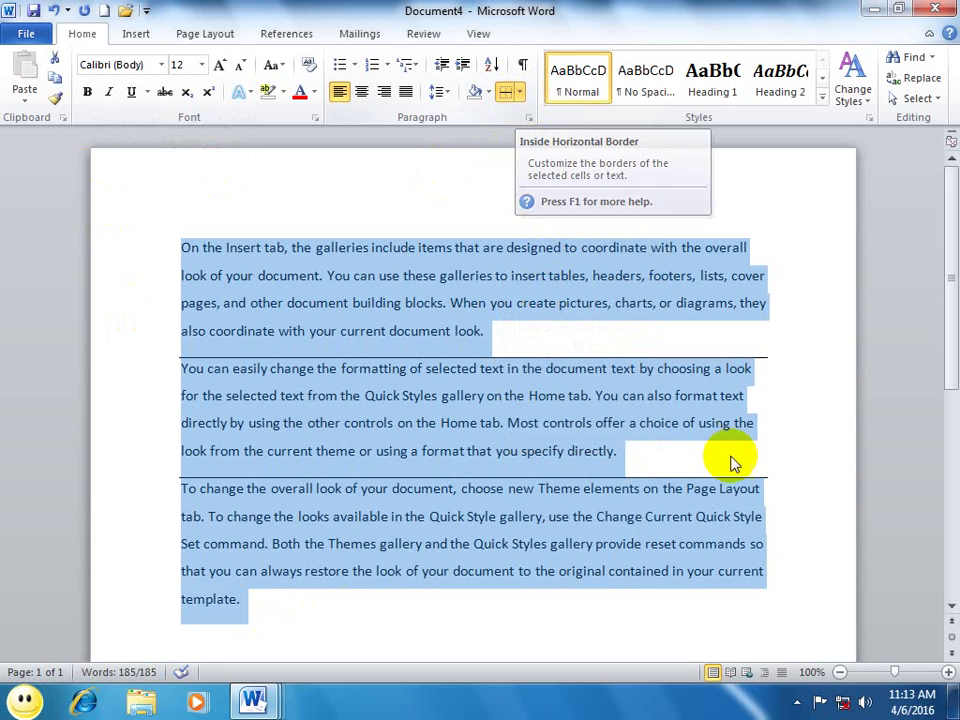
click(797, 702)
click(579, 540)
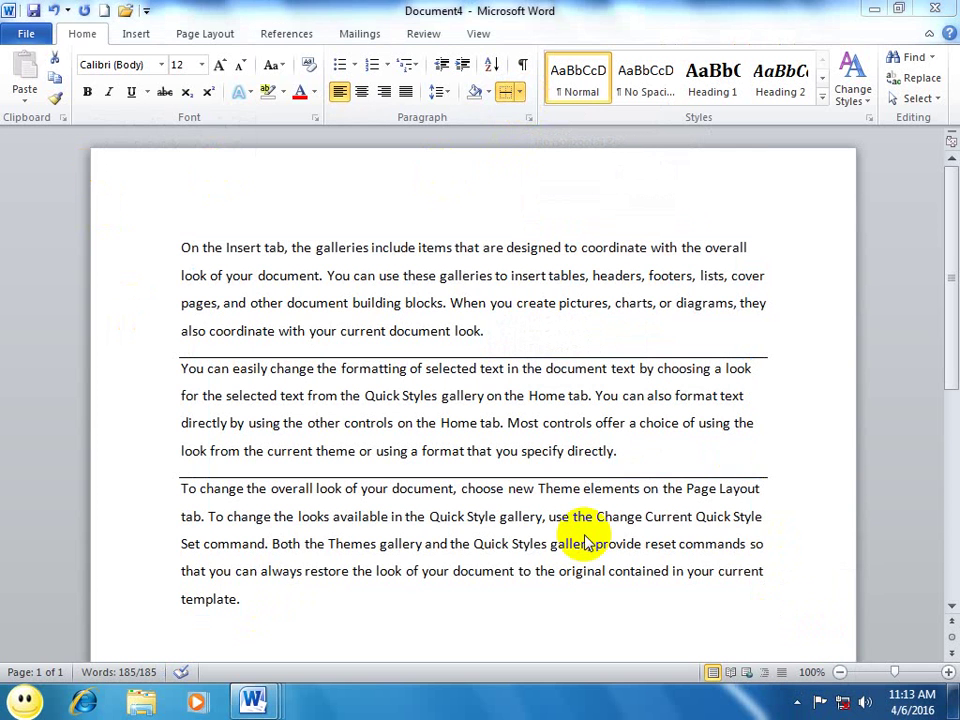
click(248, 478)
triple_click(86, 197)
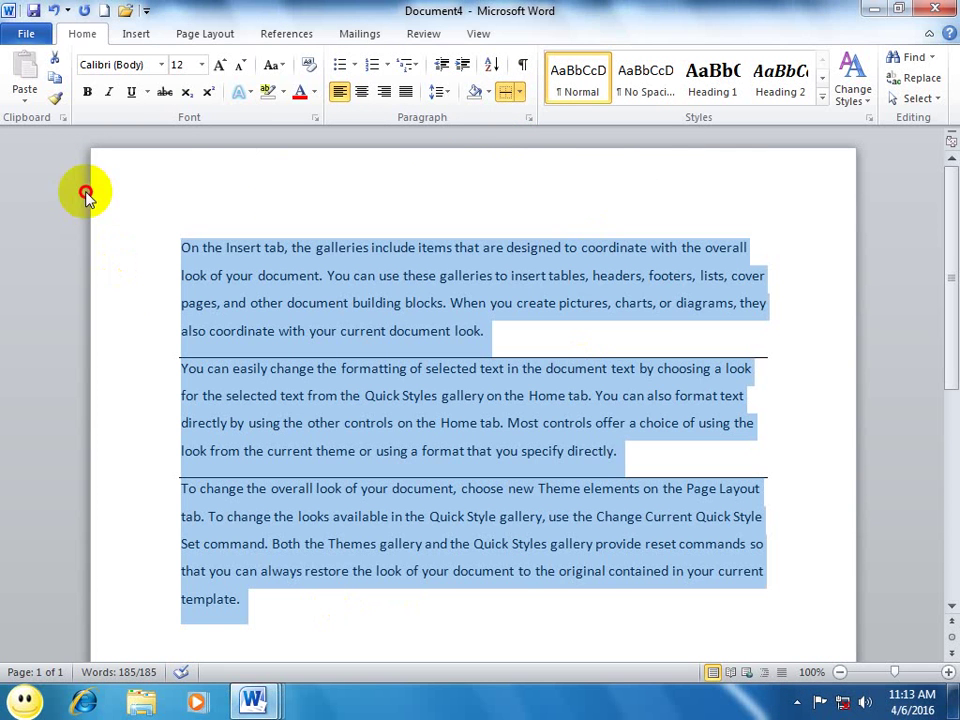
click(519, 92)
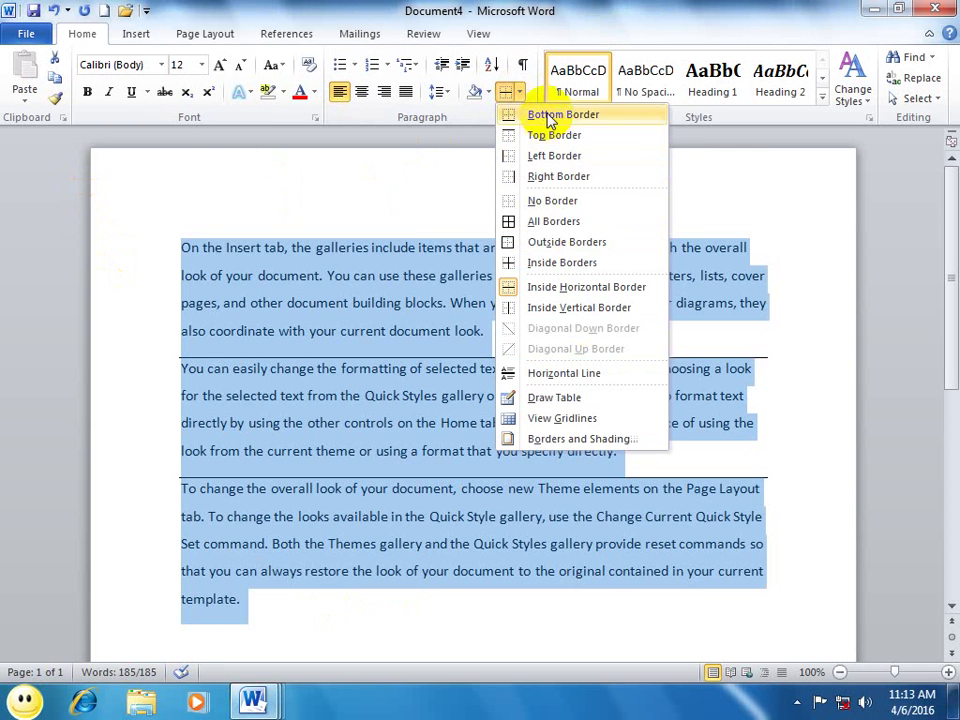
click(547, 202)
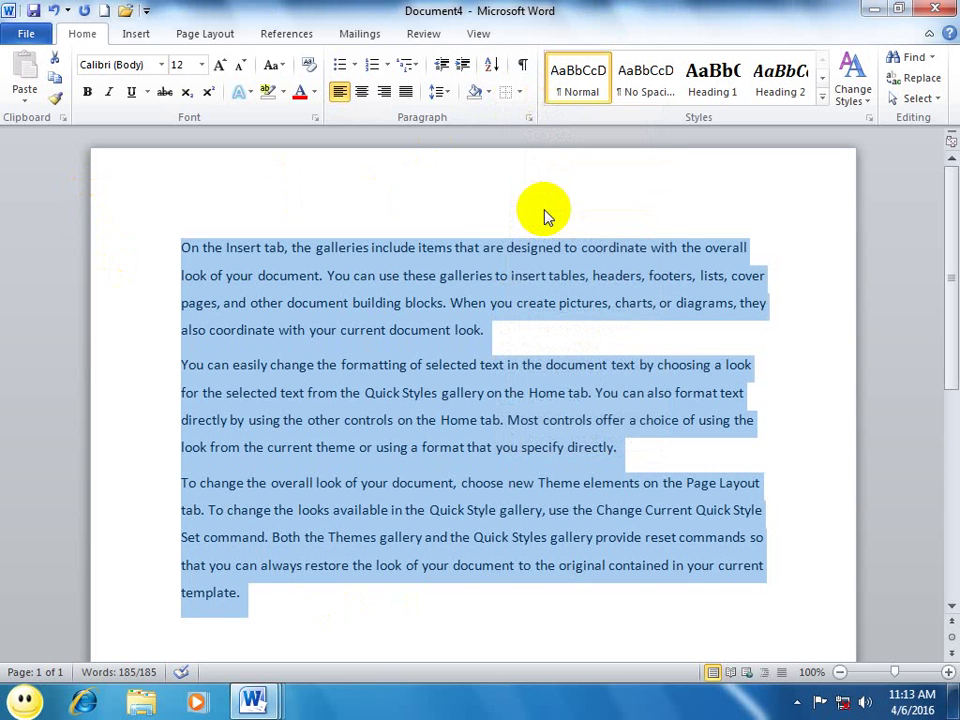
click(519, 92)
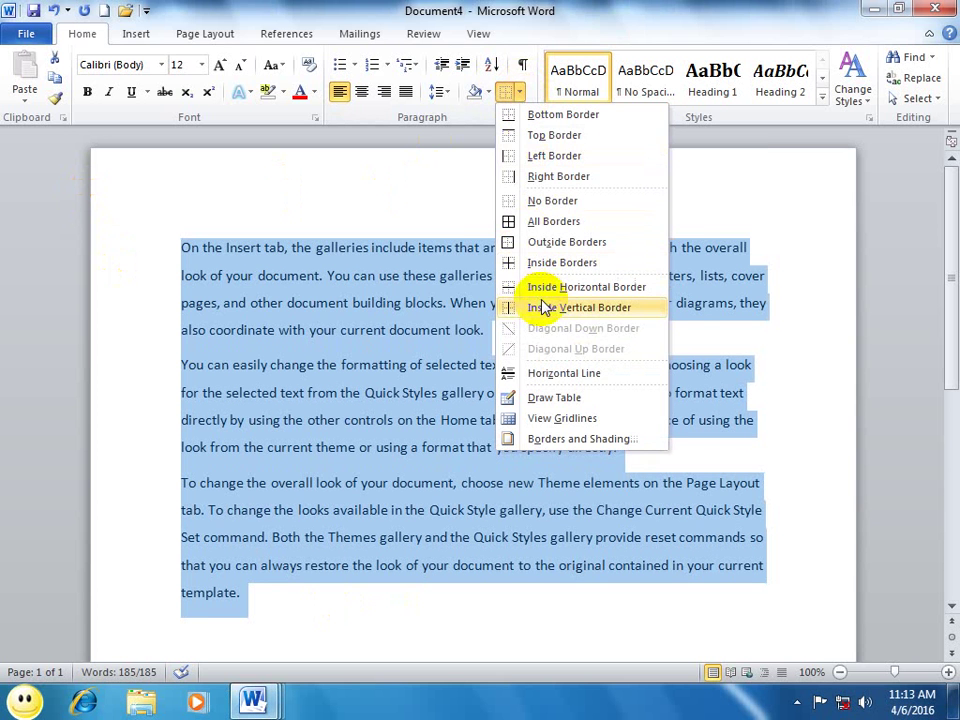
click(555, 316)
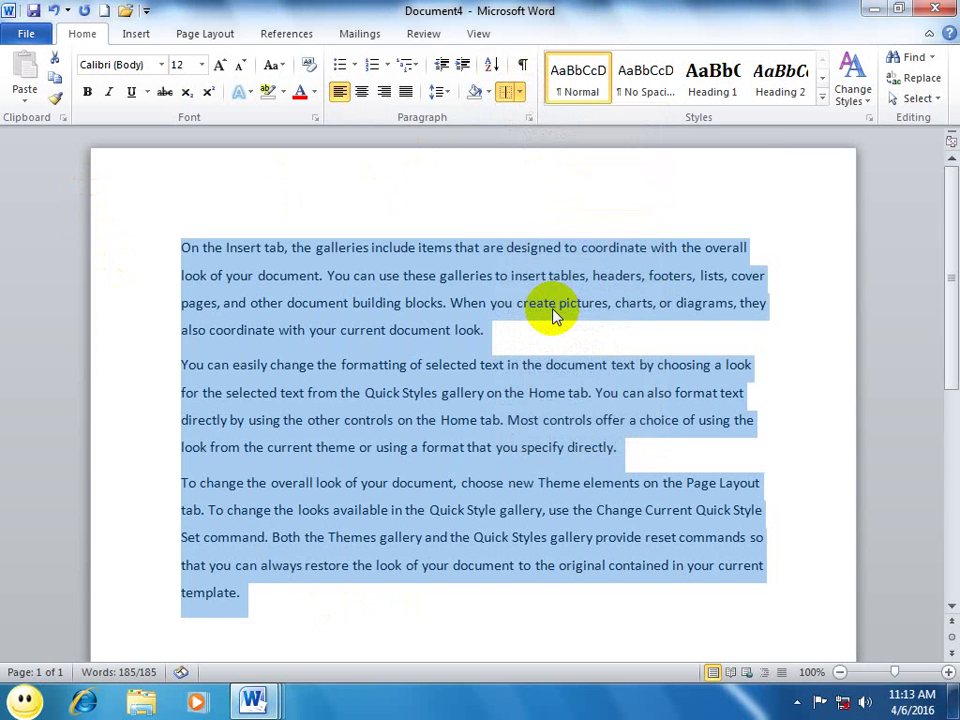
click(518, 364)
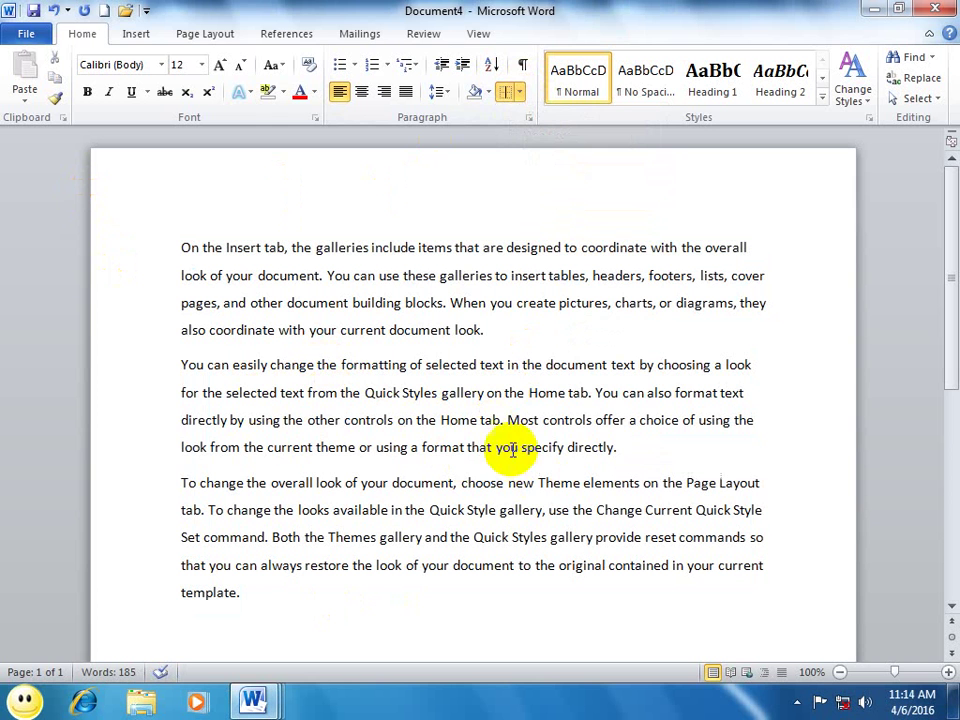
- Put a box border around a selected run of text in the second paragraph
drag(519, 447, 320, 340)
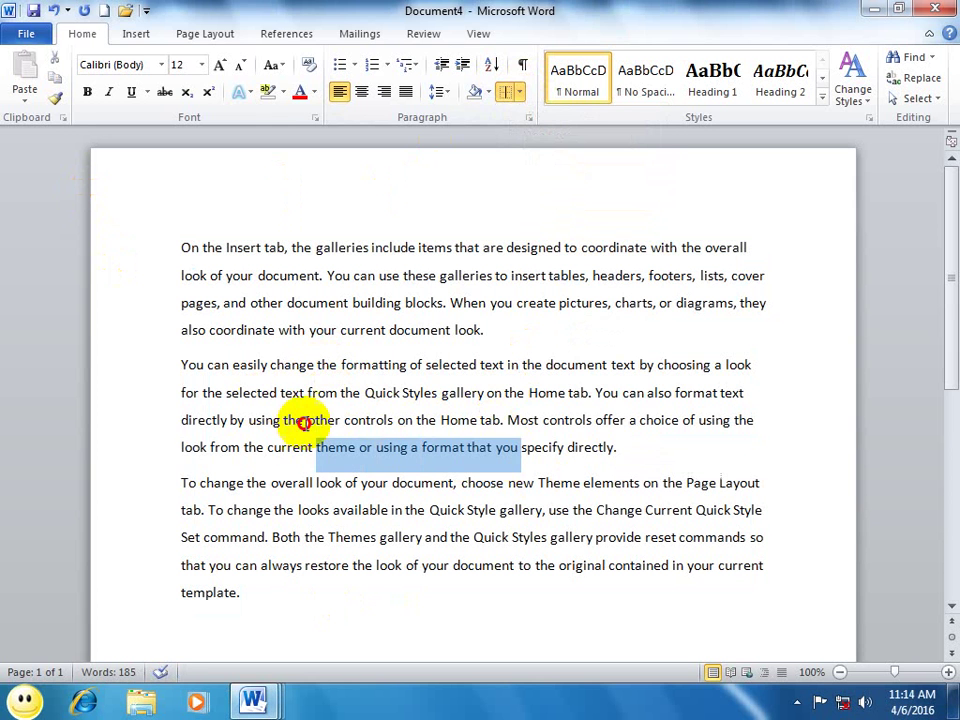
click(518, 92)
click(548, 316)
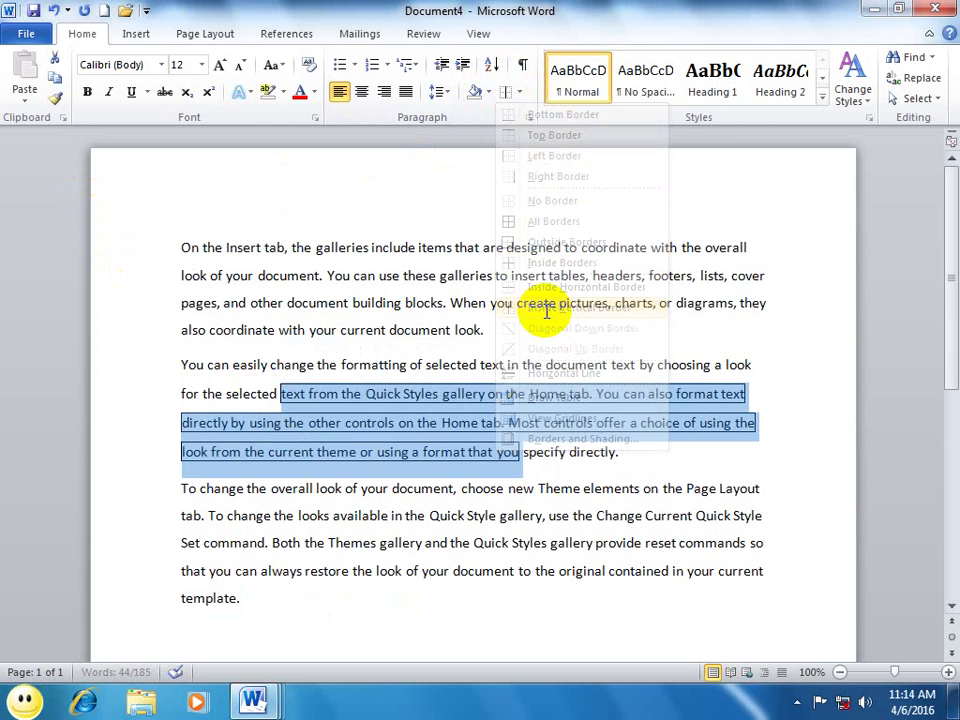
click(613, 488)
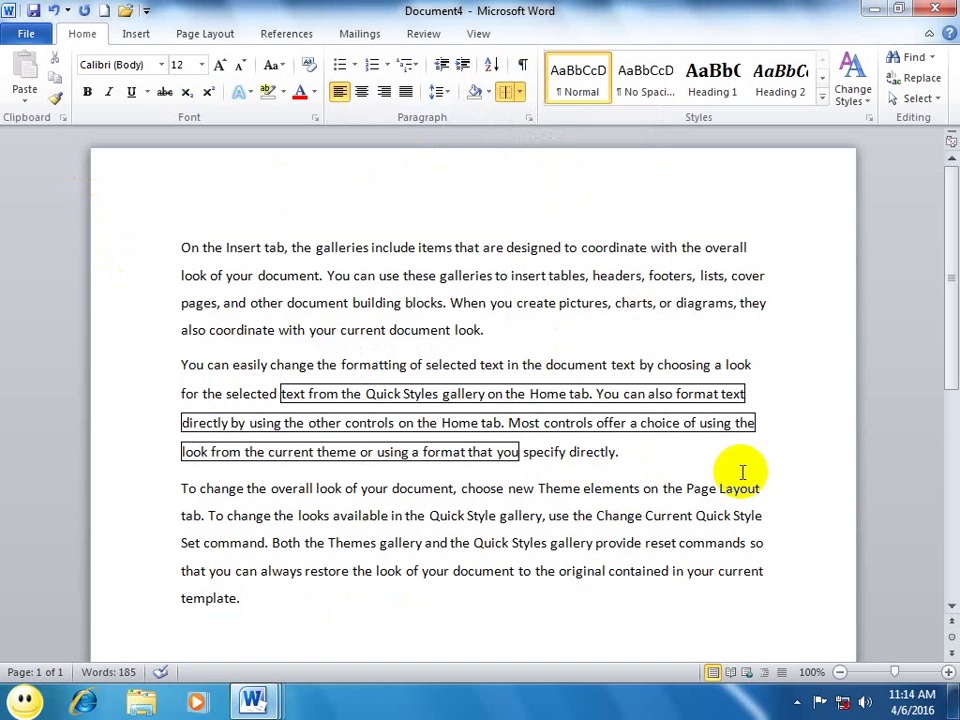
- Close the border options without applying any and start a new blank document
click(518, 92)
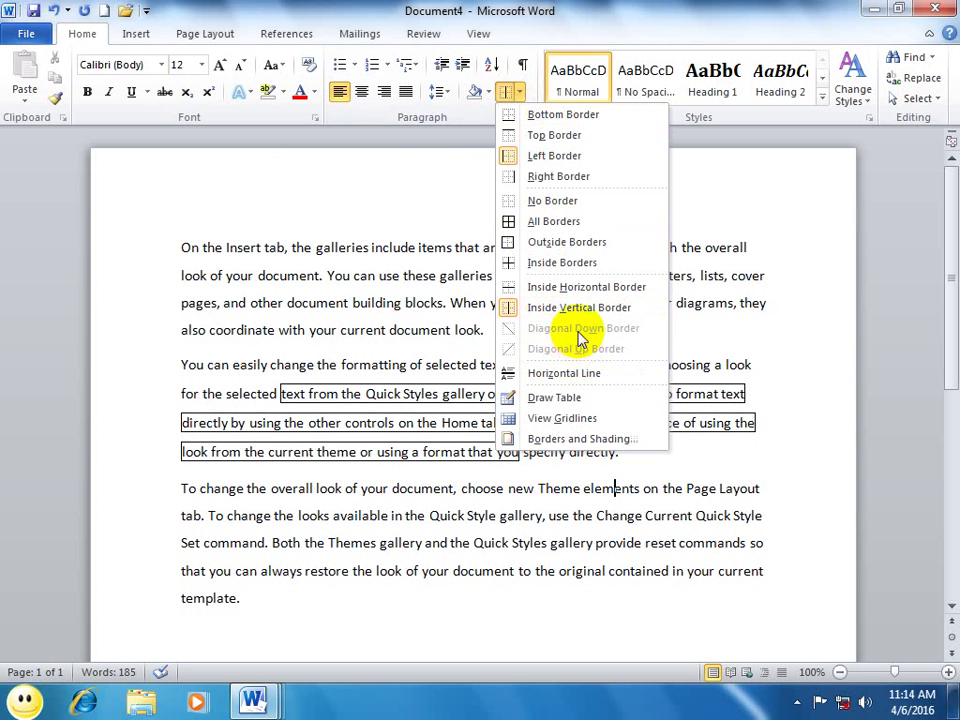
click(739, 455)
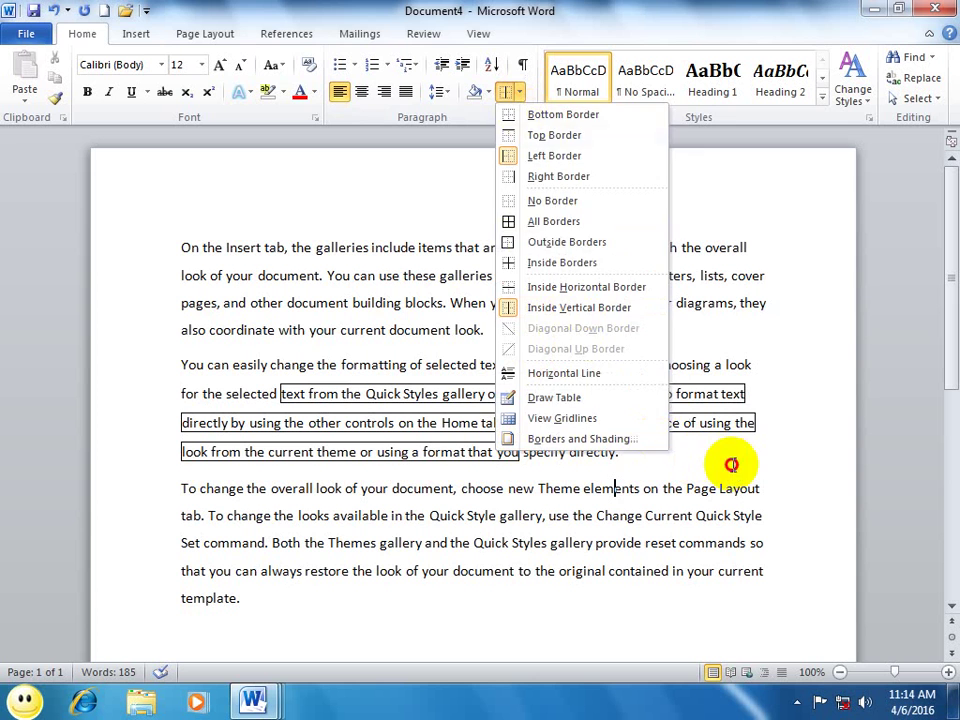
key(ctrl+n)
text(+===============+=================+=============+============)
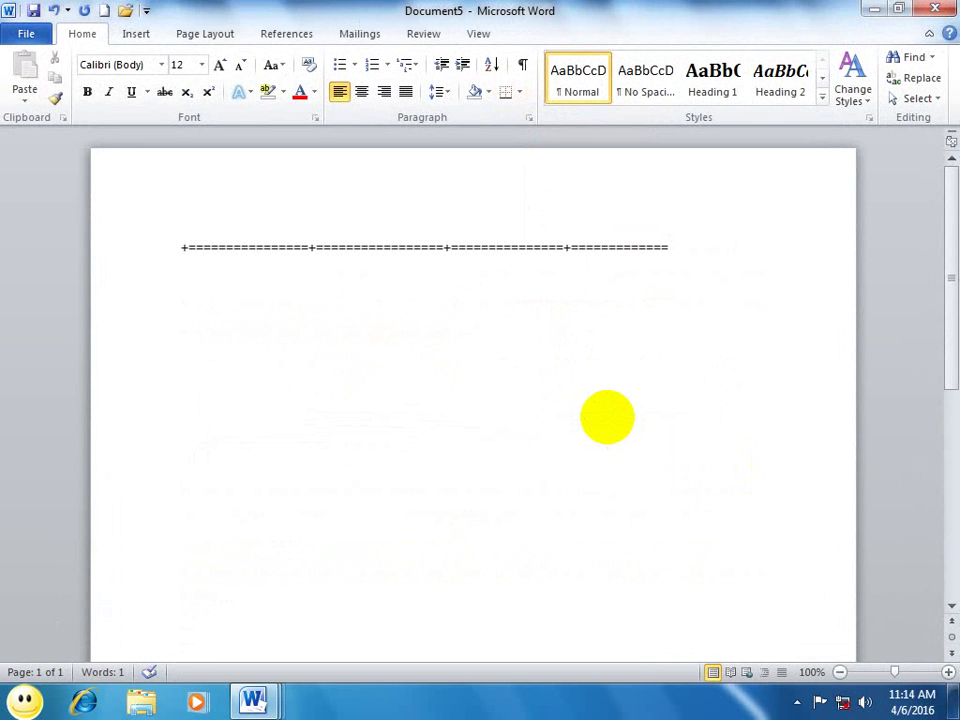
- Convert the plus-and-equals line into a ten-row table with diagonal down borders in rows 4–6
key(Return)
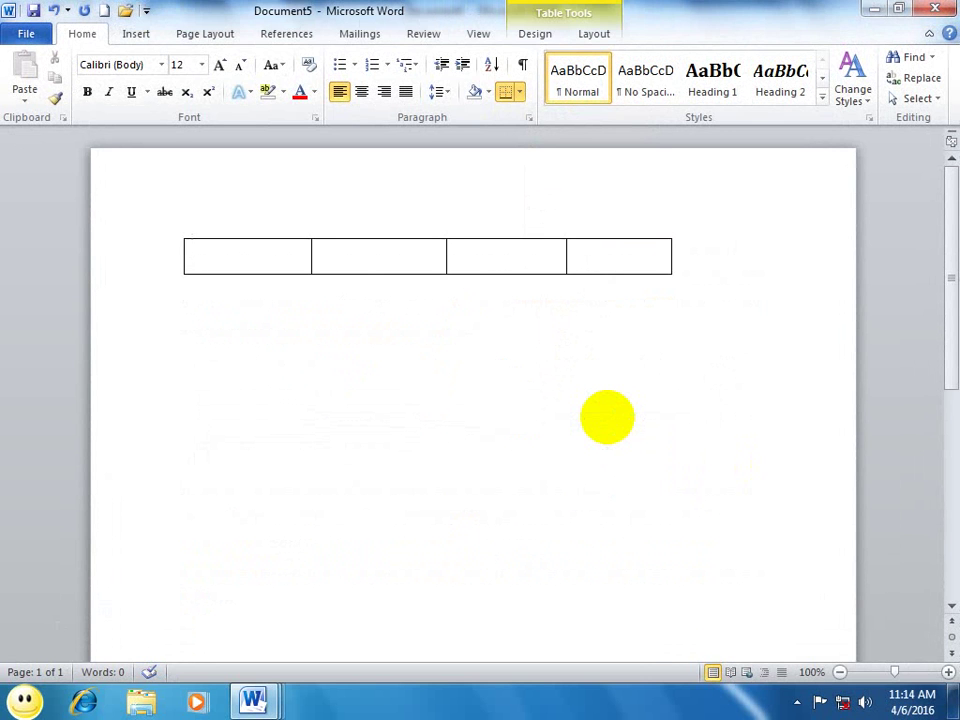
key(Tab)
key(Tab)
key(Tab)
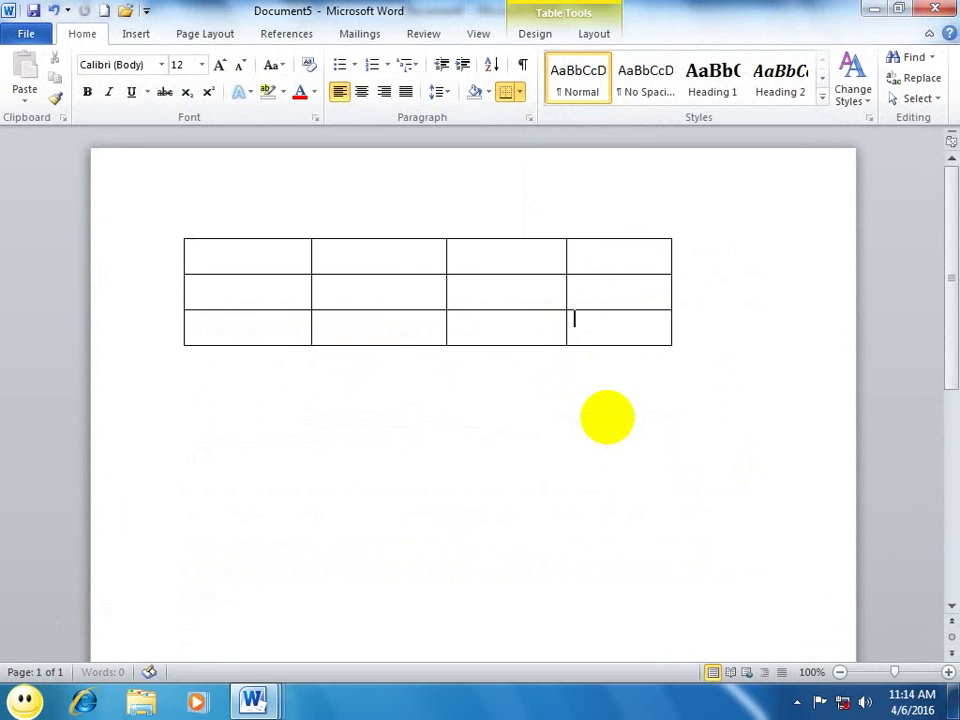
key(Tab)
key(Tab)
key(Tab)
key(Tab)
key(Tab)
key(Tab)
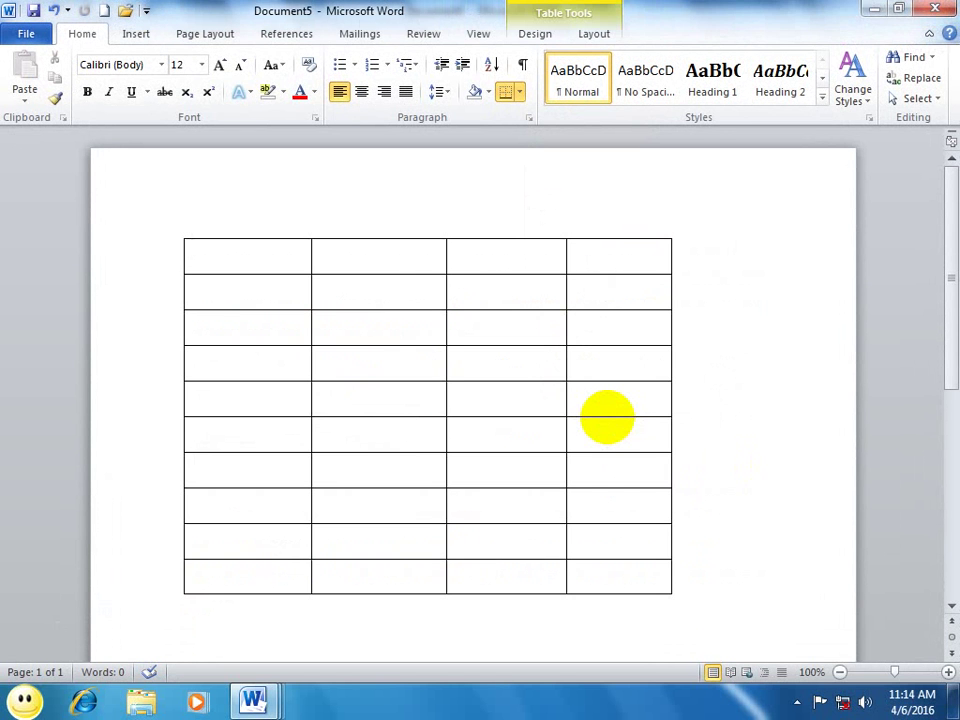
drag(609, 450, 296, 366)
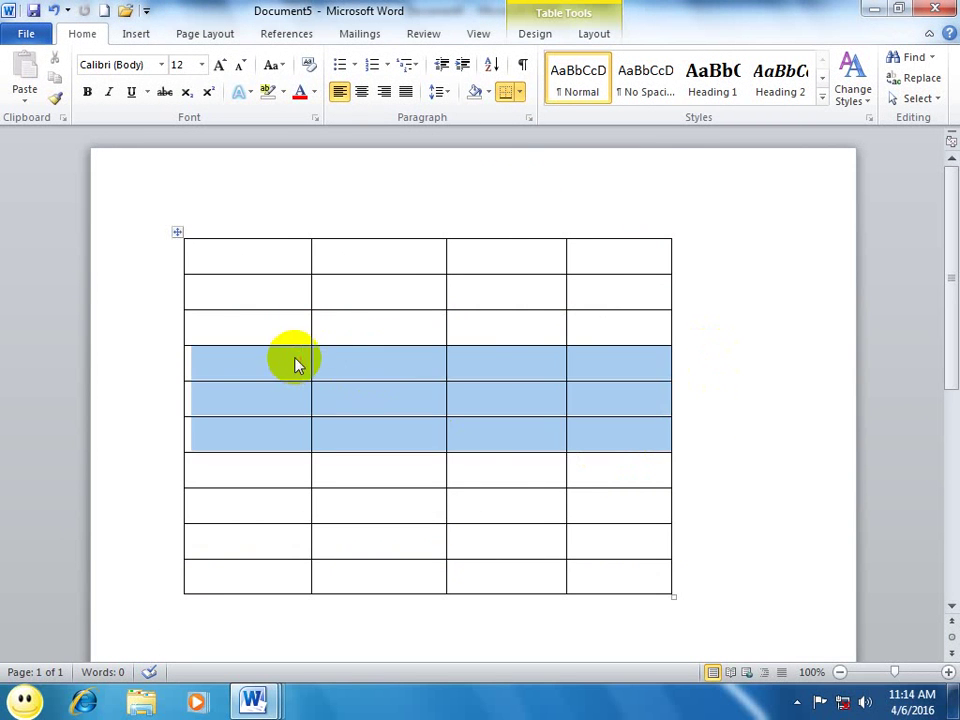
click(518, 92)
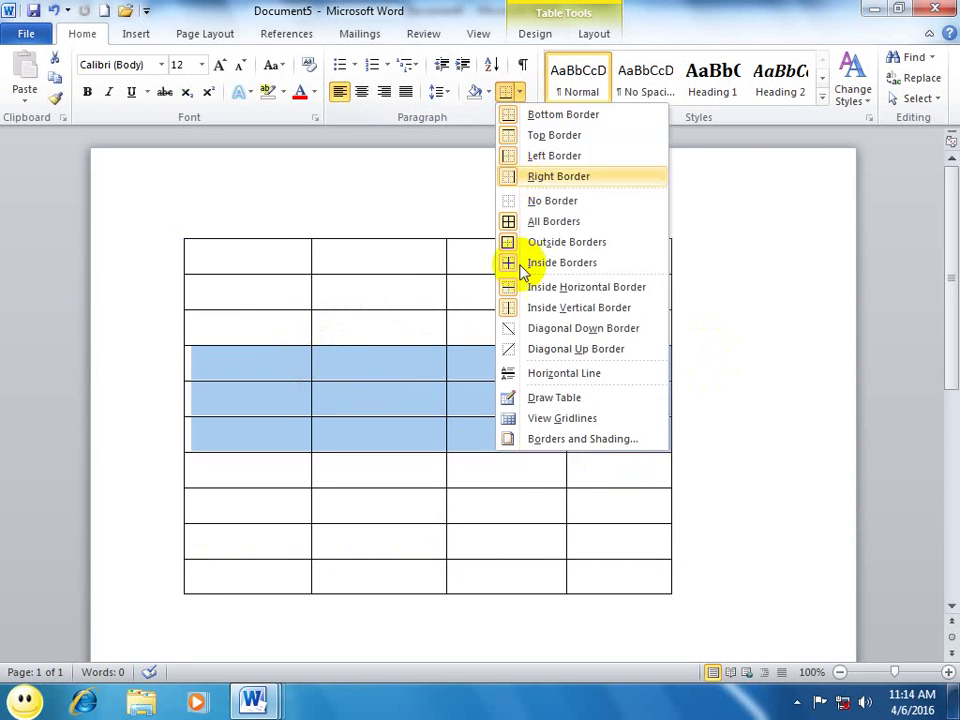
click(557, 328)
click(491, 510)
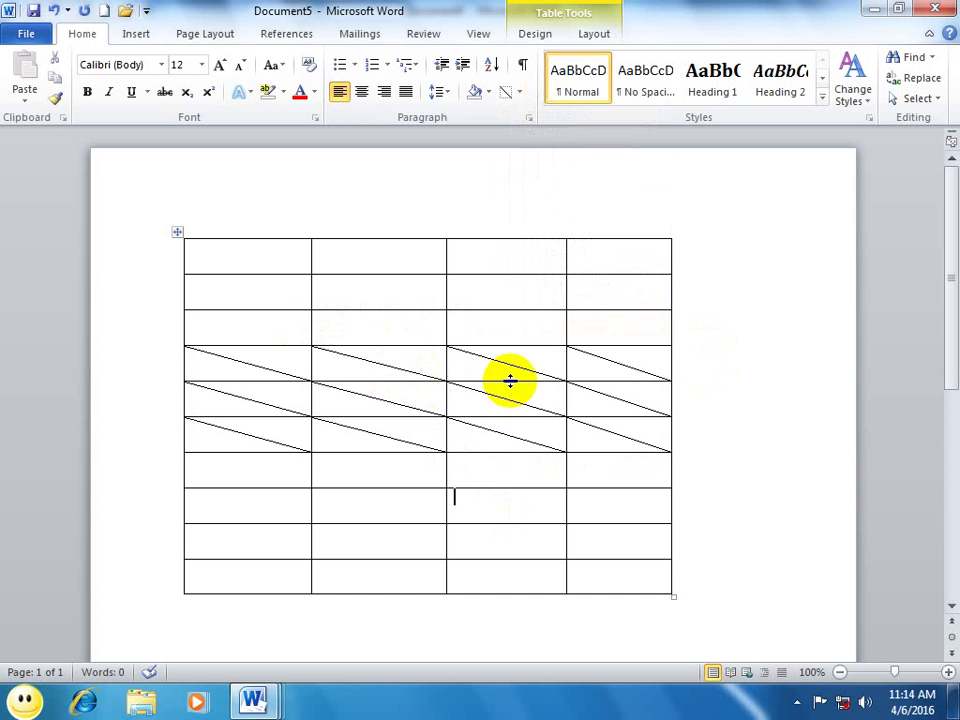
- Widen column 3, heighten row 7, and add diagonal up borders to rows 2–3, columns 2–4
drag(446, 495, 540, 505)
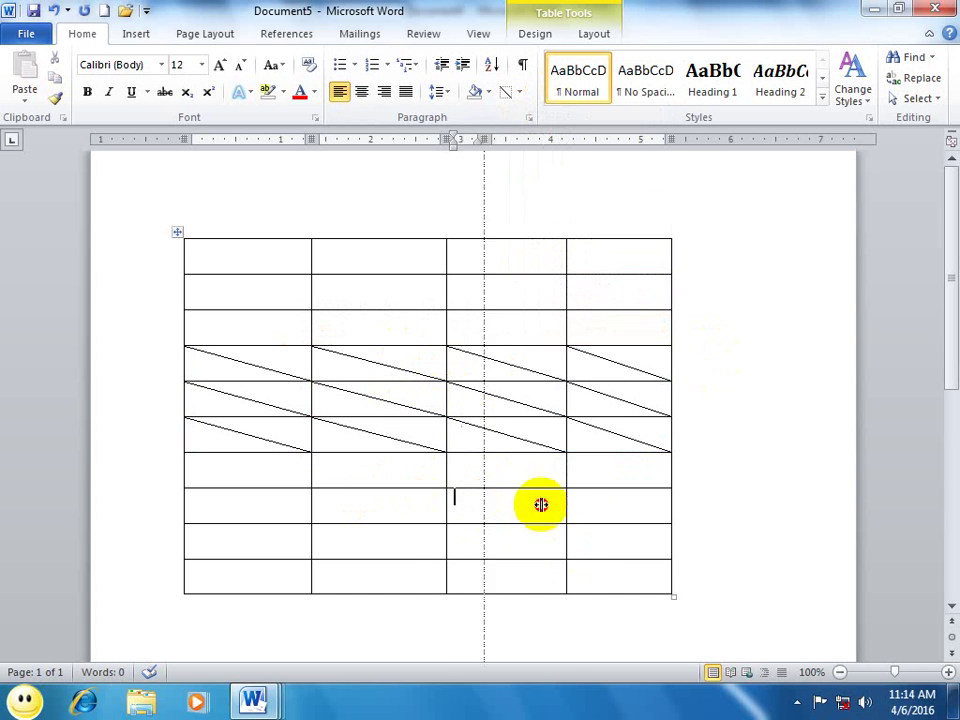
drag(435, 488, 474, 497)
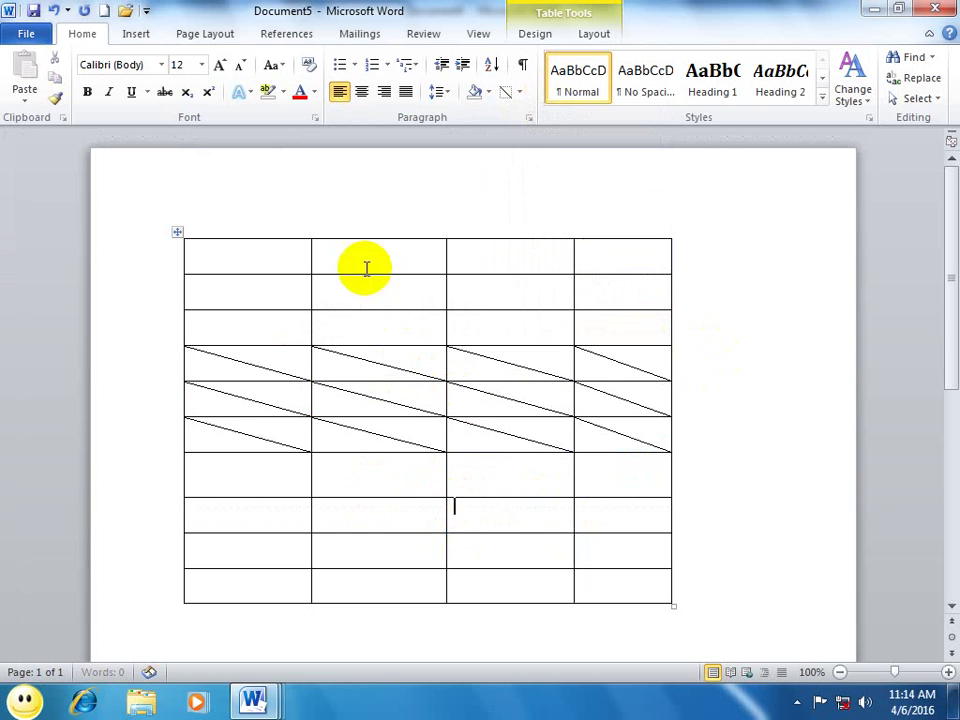
drag(375, 290, 600, 330)
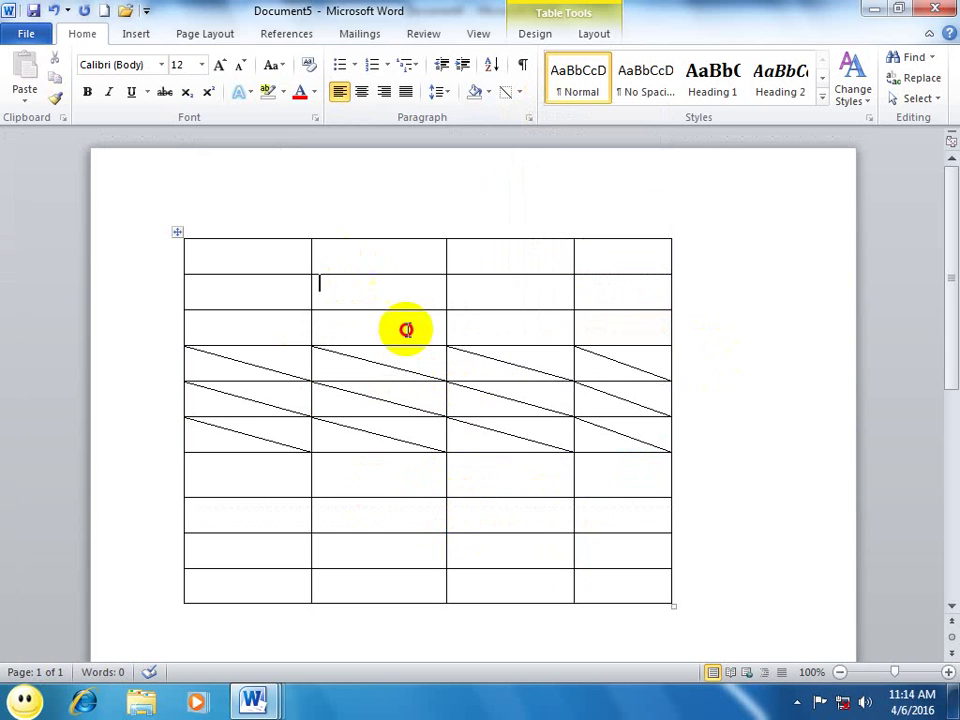
click(522, 91)
click(589, 347)
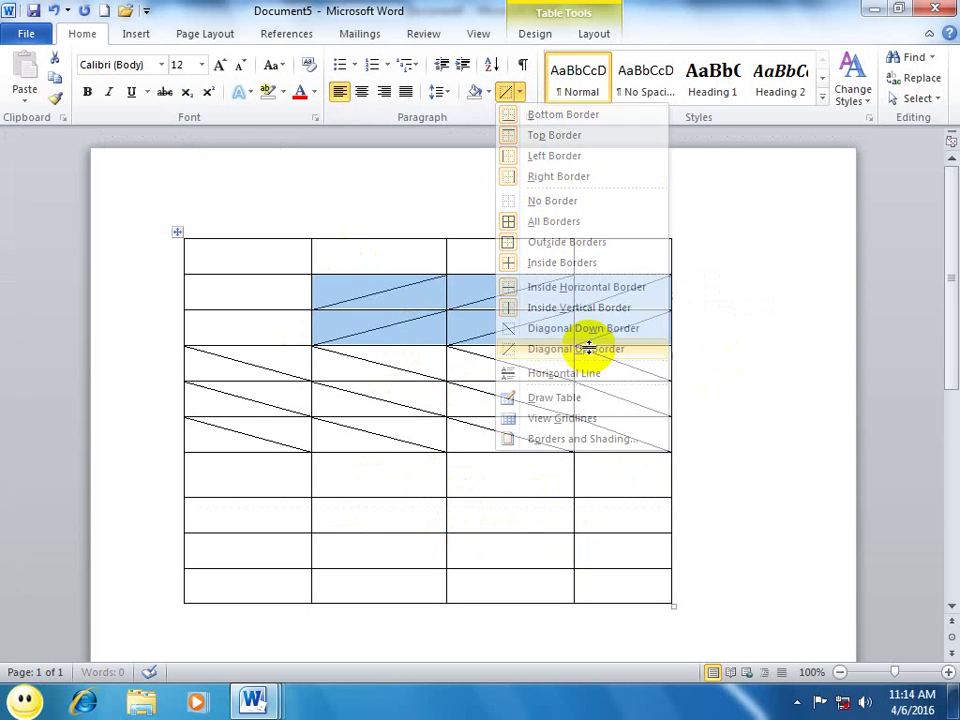
click(739, 407)
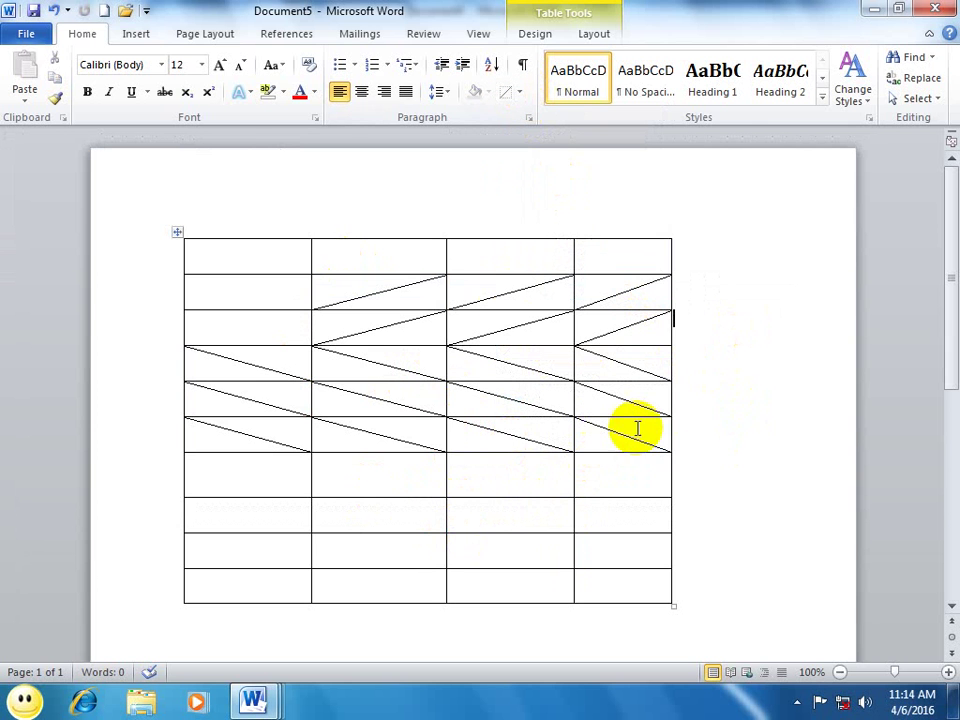
- In a new document, type 'dfgdfg' and add horizontal lines, including one from typed dashes
key(ctrl+n)
text(df)
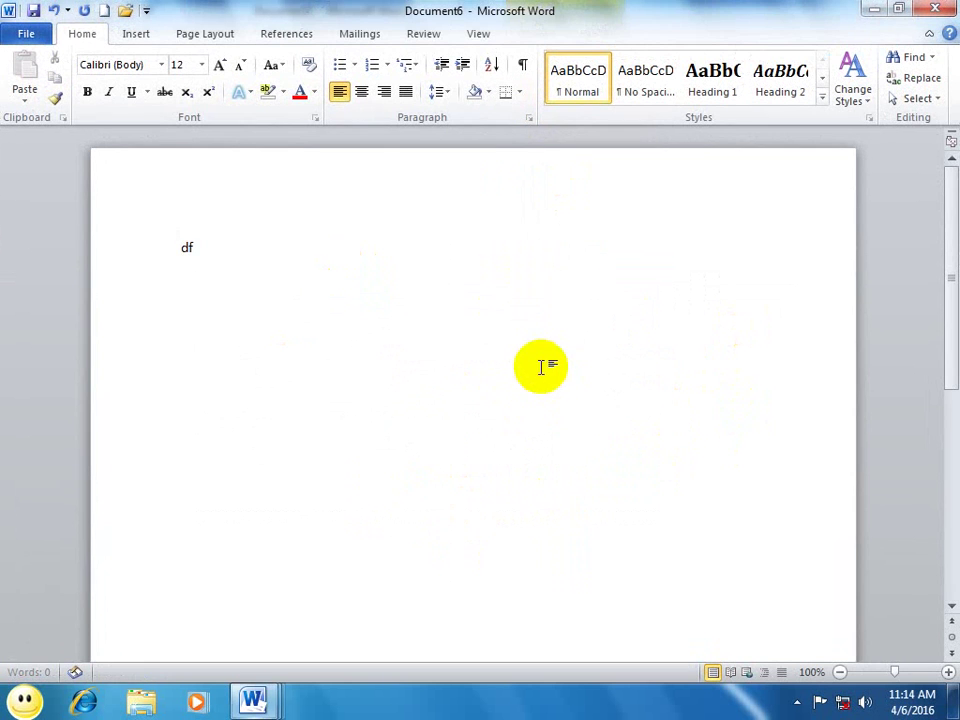
text(gdfg)
click(519, 93)
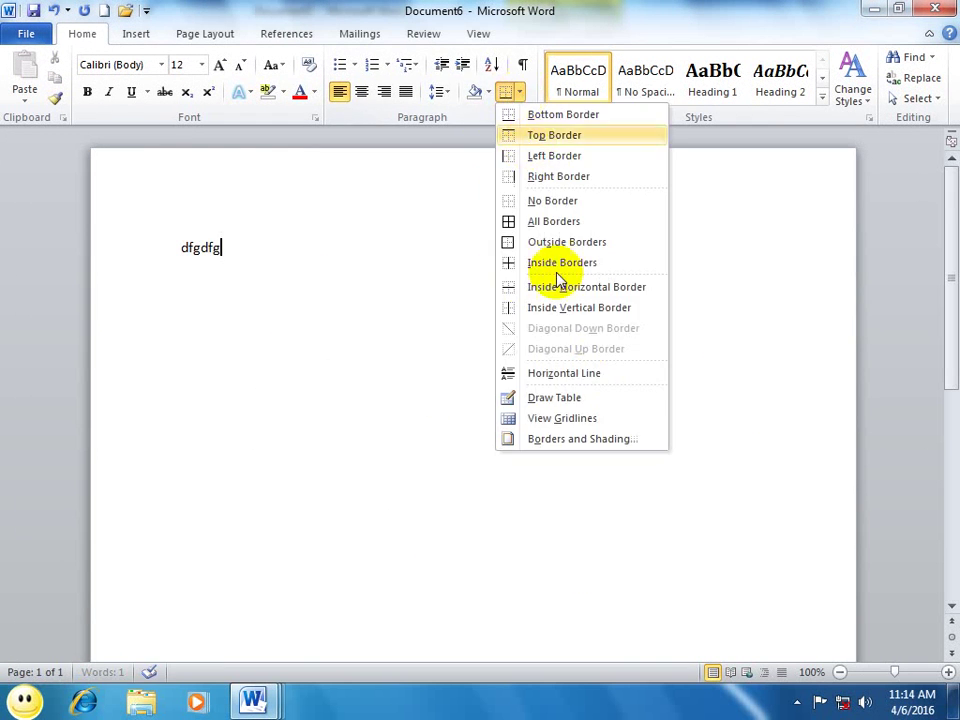
click(562, 375)
text(---)
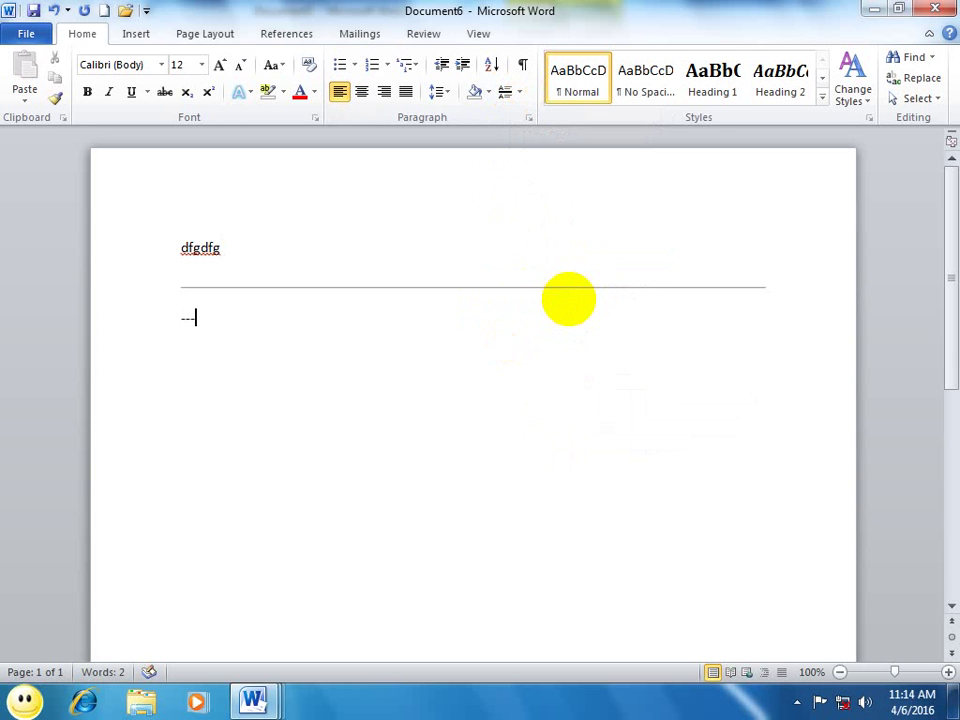
key(Return)
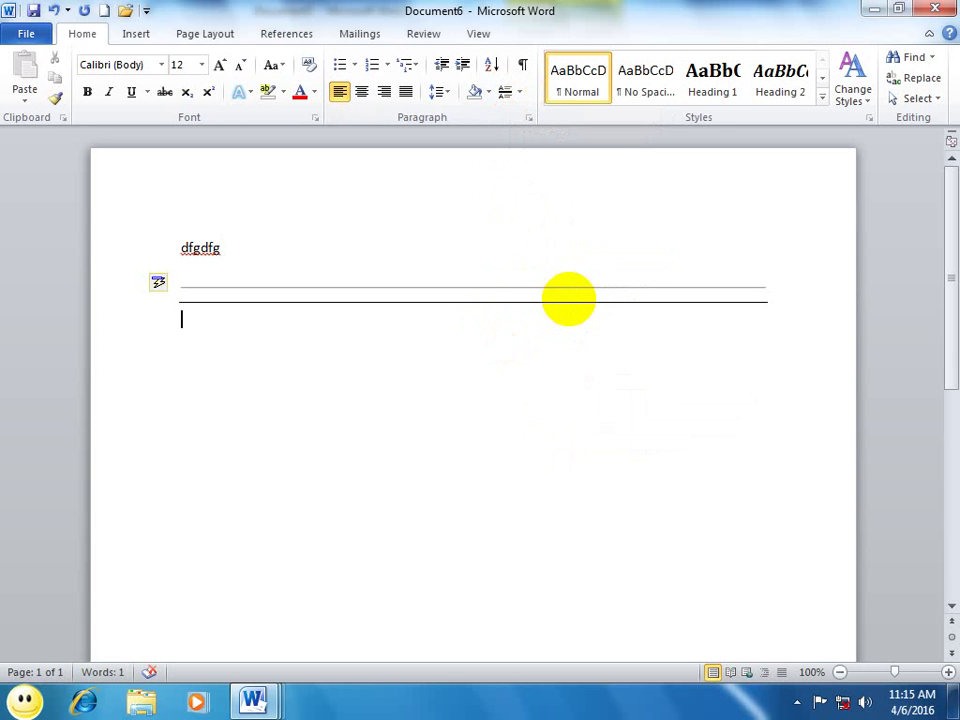
- Browse the shading, border and table grid options without applying any
click(488, 91)
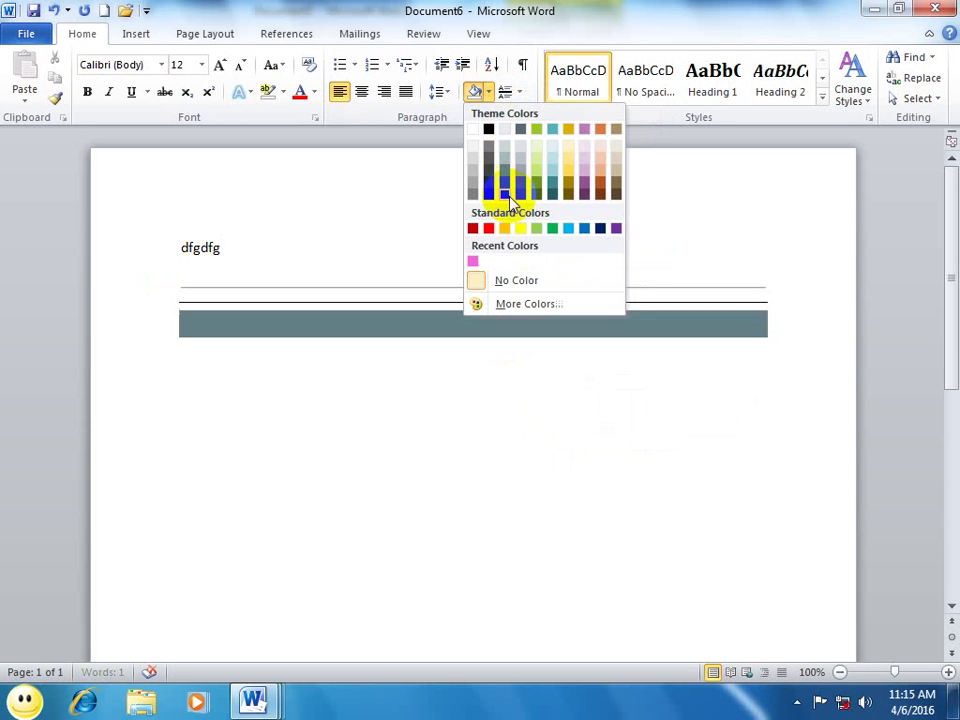
click(490, 93)
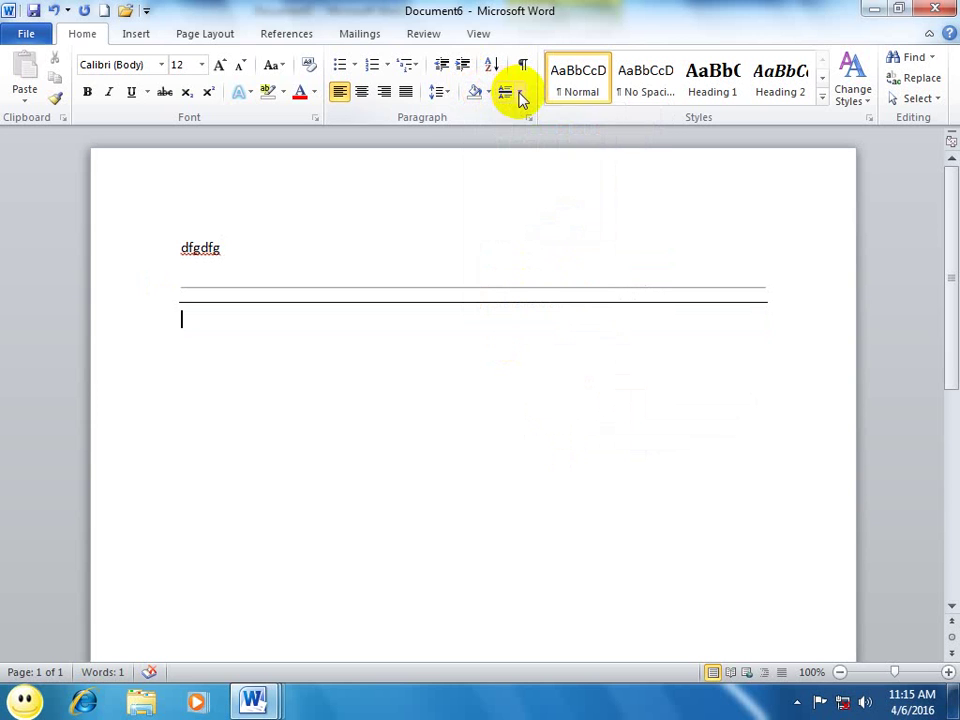
click(519, 92)
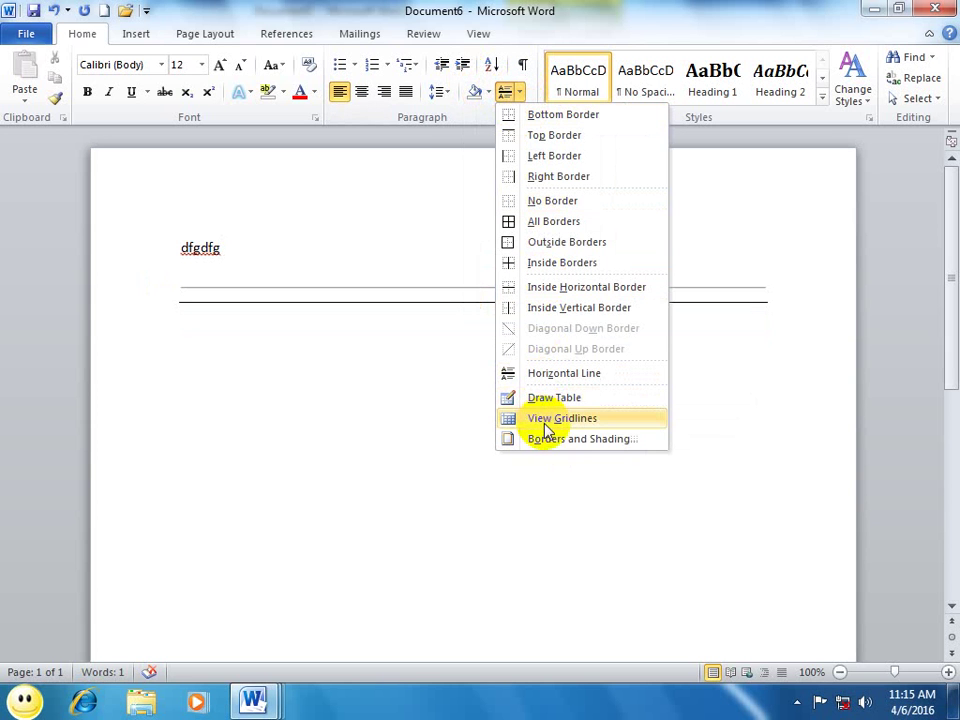
click(134, 40)
click(119, 100)
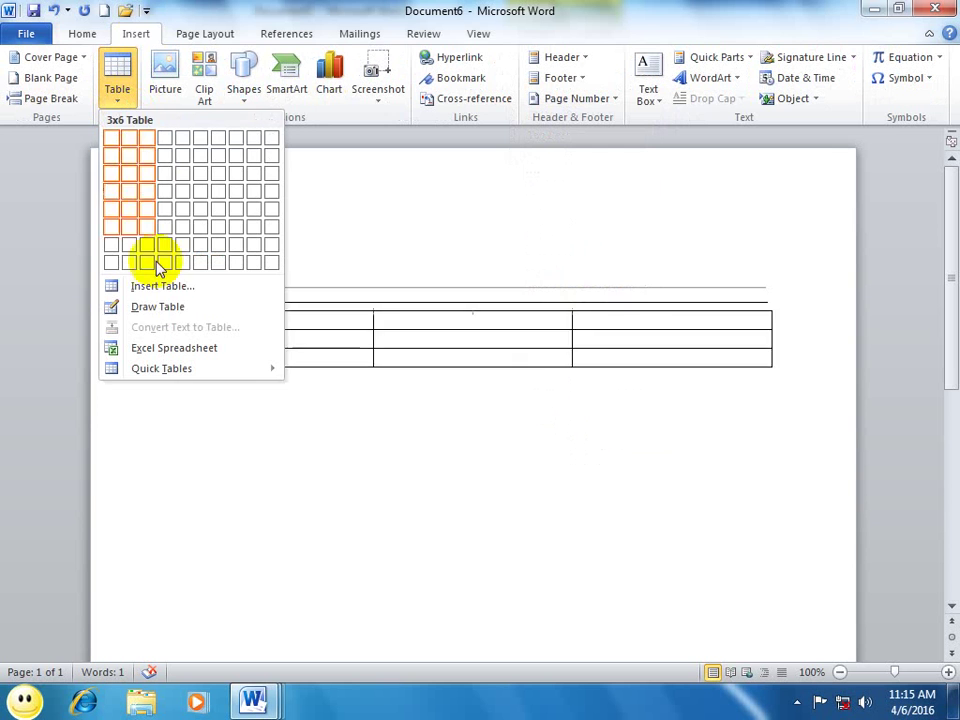
click(390, 189)
click(82, 33)
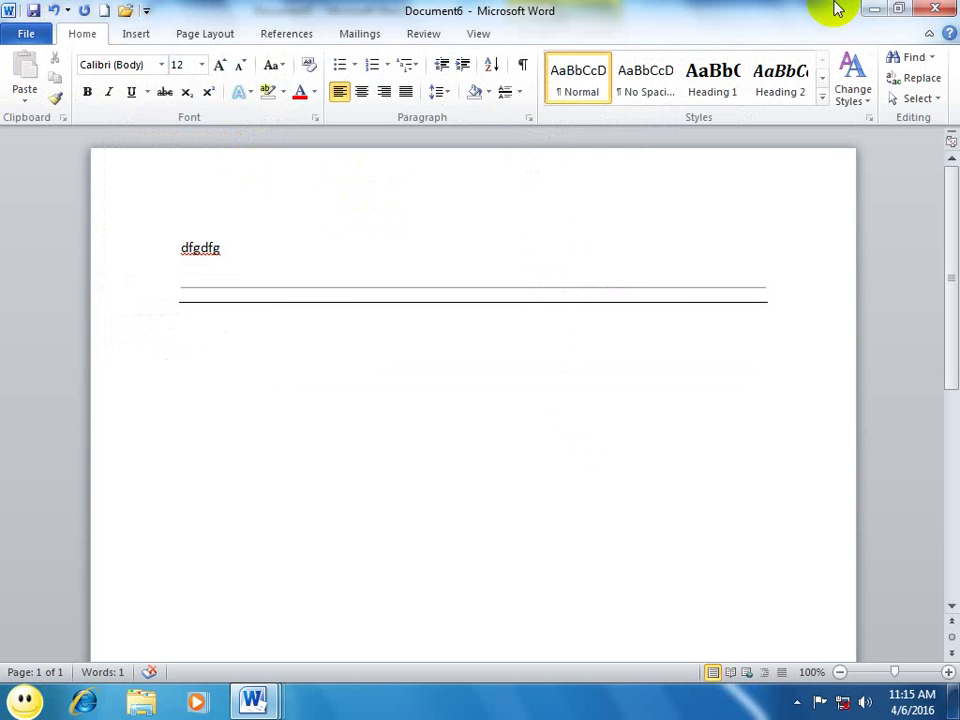
- Close Document6 and Document5 without saving, returning to Document4
click(935, 8)
click(478, 371)
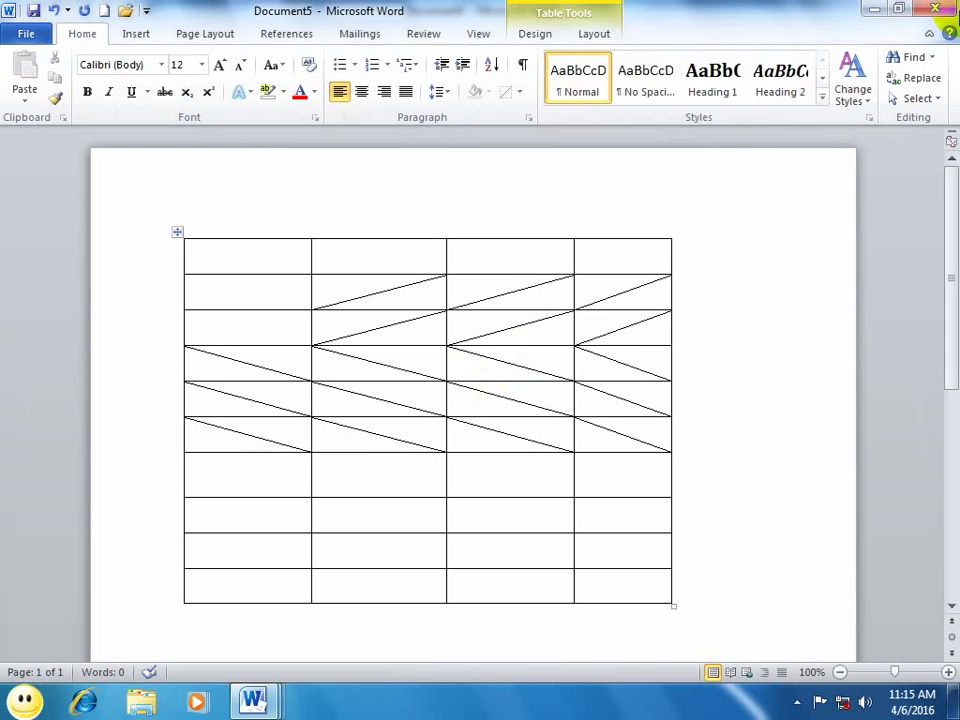
click(935, 8)
click(502, 376)
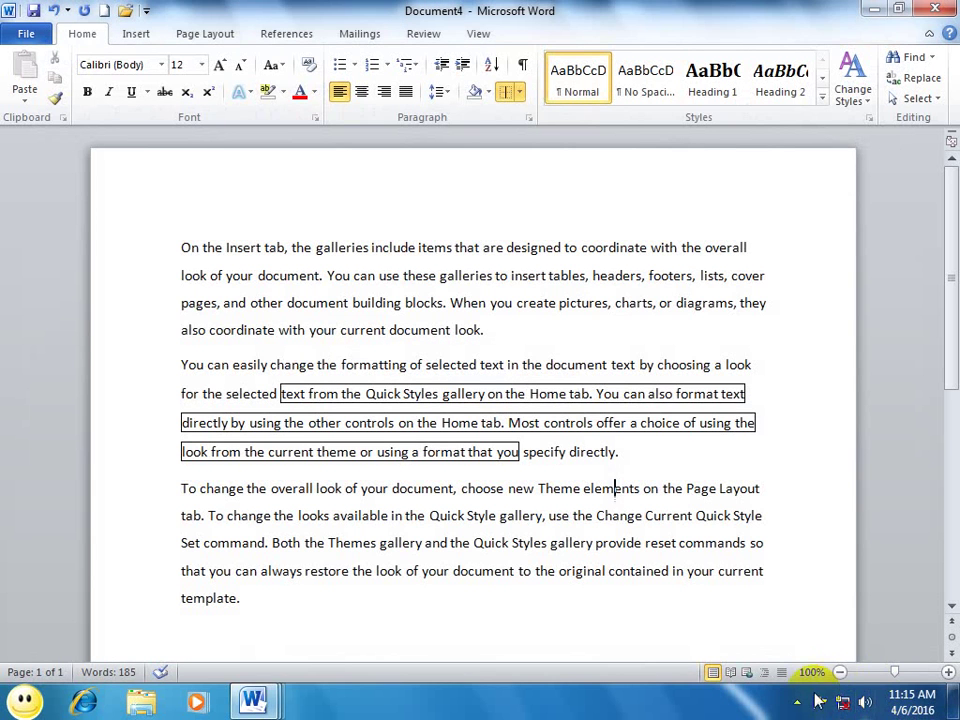